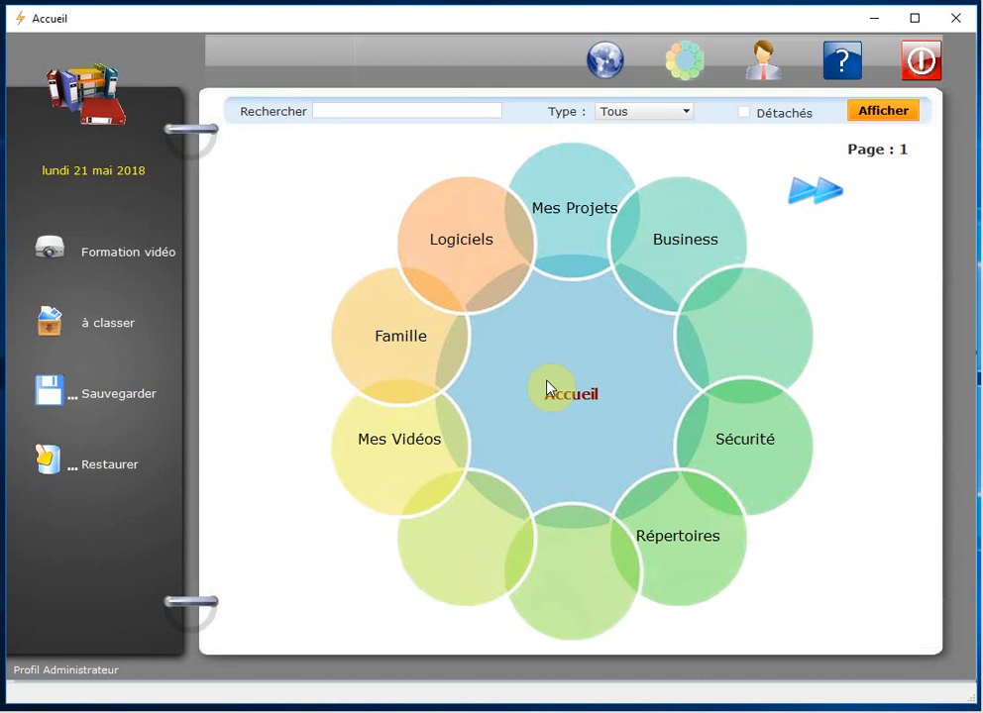
# Step: Open the Sites internet favoris library from the globe icon on the Accueil screen
pyautogui.click(609, 64)
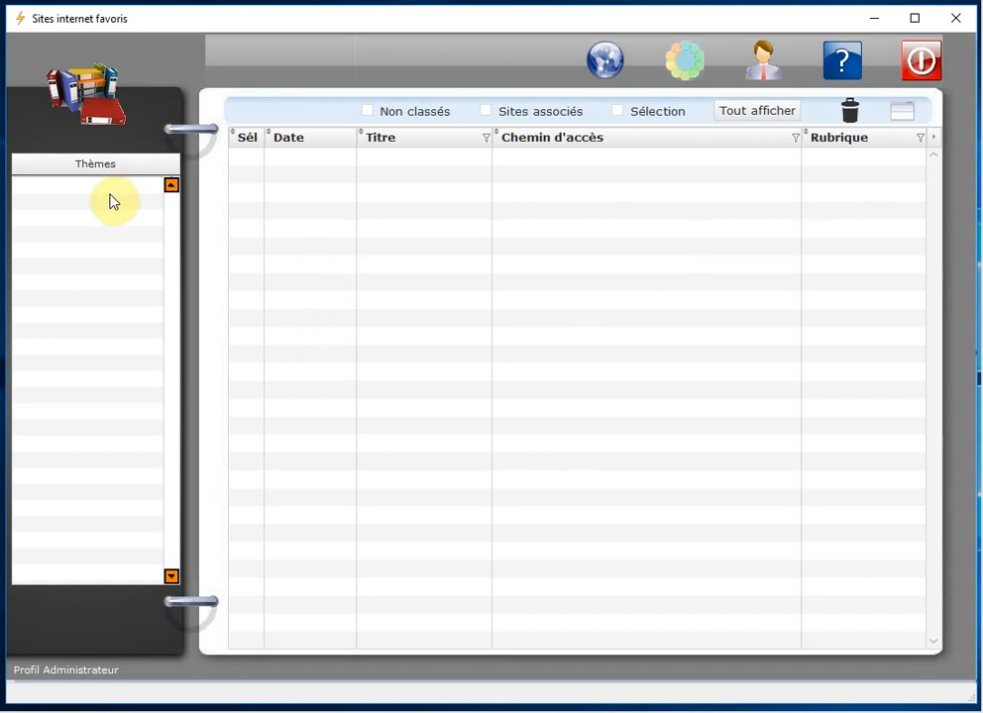
# Step: Put the themes list into editing mode and add a 'Films' theme
pyautogui.rightClick(79, 194)
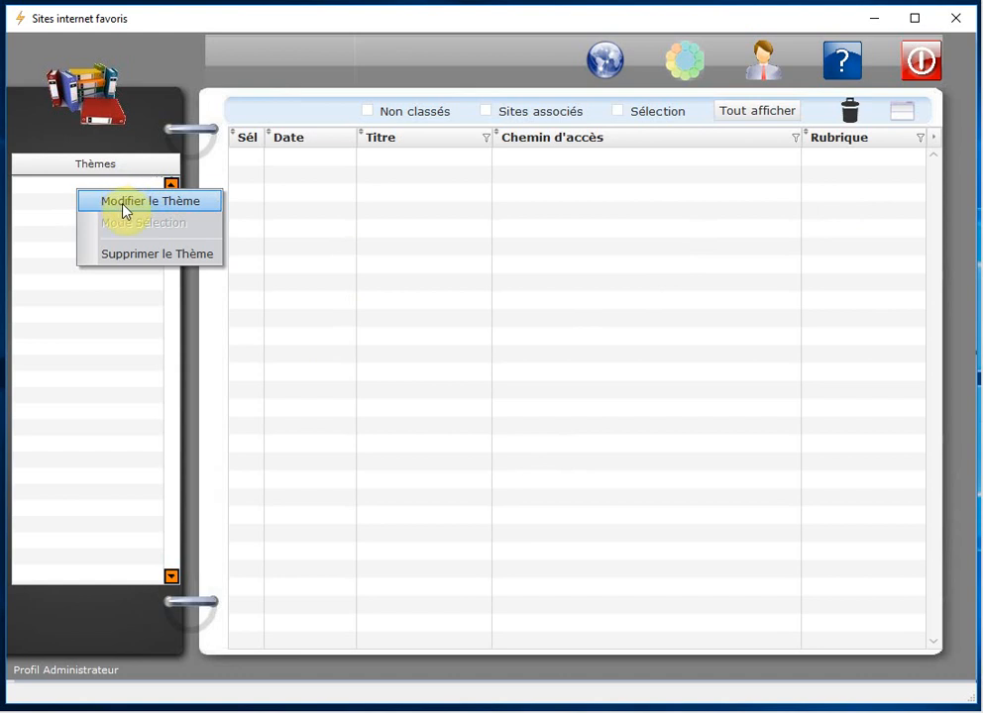
pyautogui.click(206, 208)
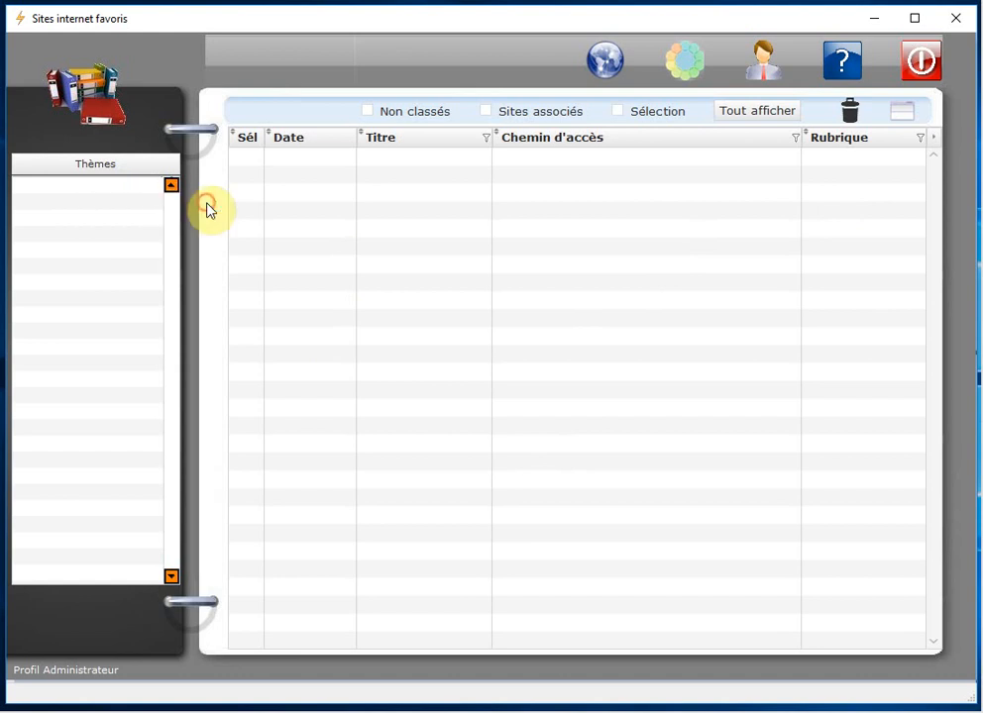
pyautogui.click(80, 193)
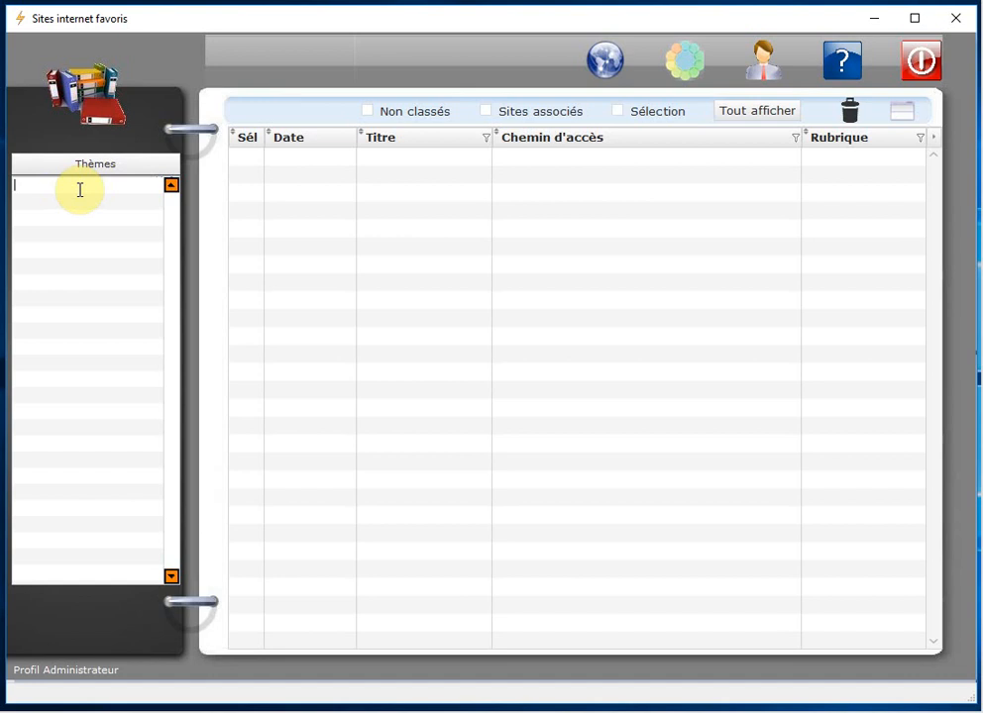
pyautogui.write('Films')
pyautogui.press('Return')
# Step: Add 'Mes Comptes' and 'Mes Formations' themes, then return the list to selection mode
pyautogui.click(56, 204)
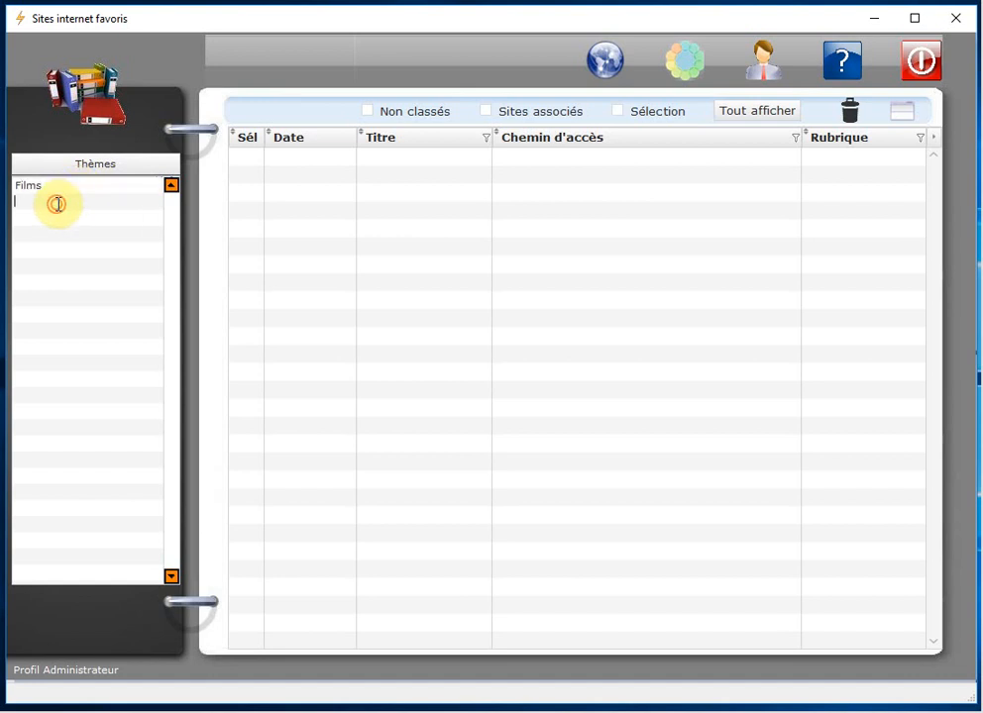
pyautogui.write('Mes Comptes')
pyautogui.press('Return')
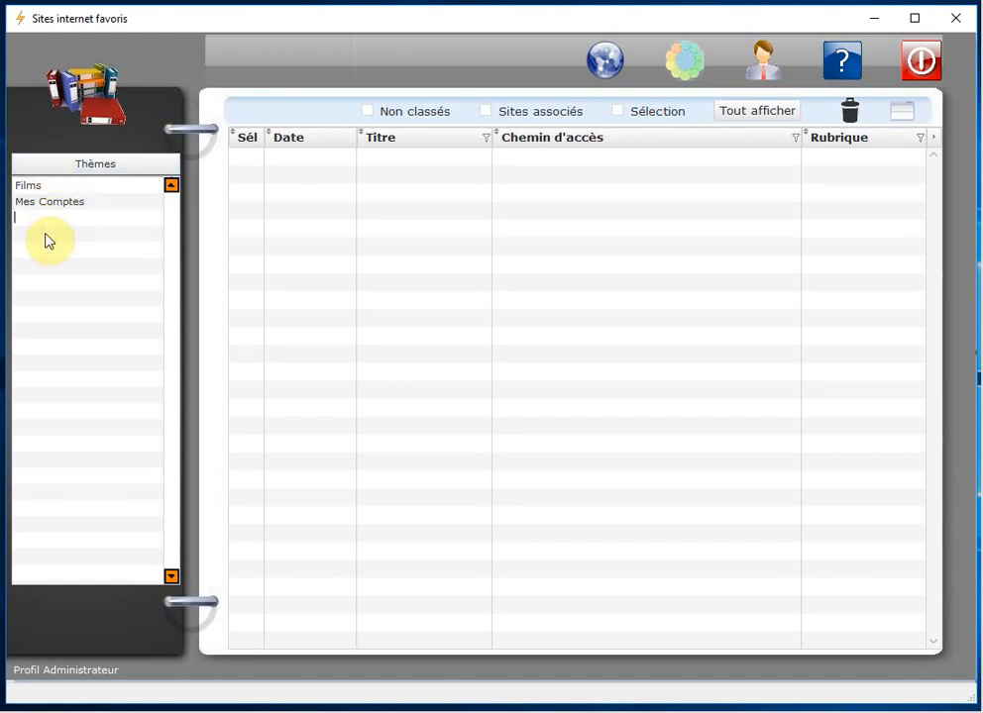
pyautogui.write('Mes Formations')
pyautogui.press('Return')
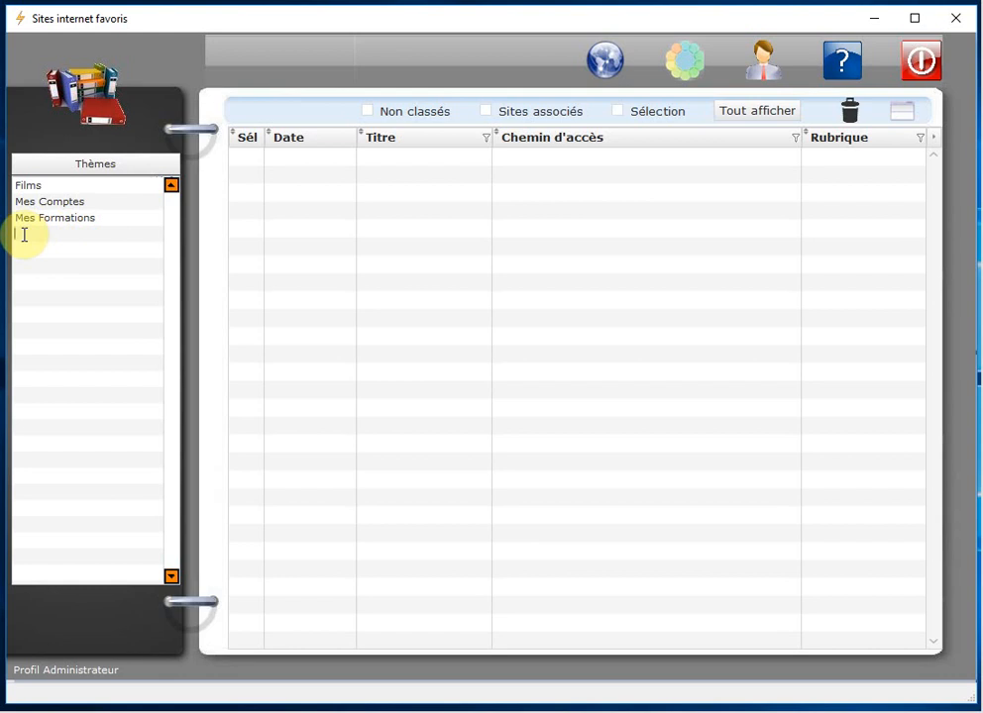
pyautogui.doubleClick(92, 208)
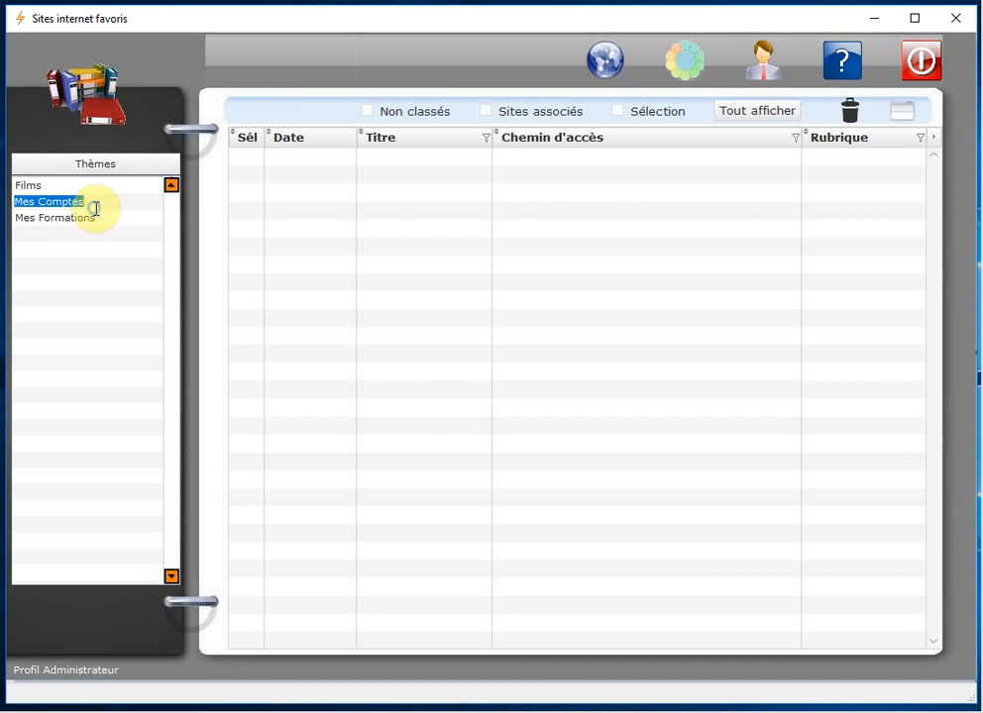
pyautogui.rightClick(94, 208)
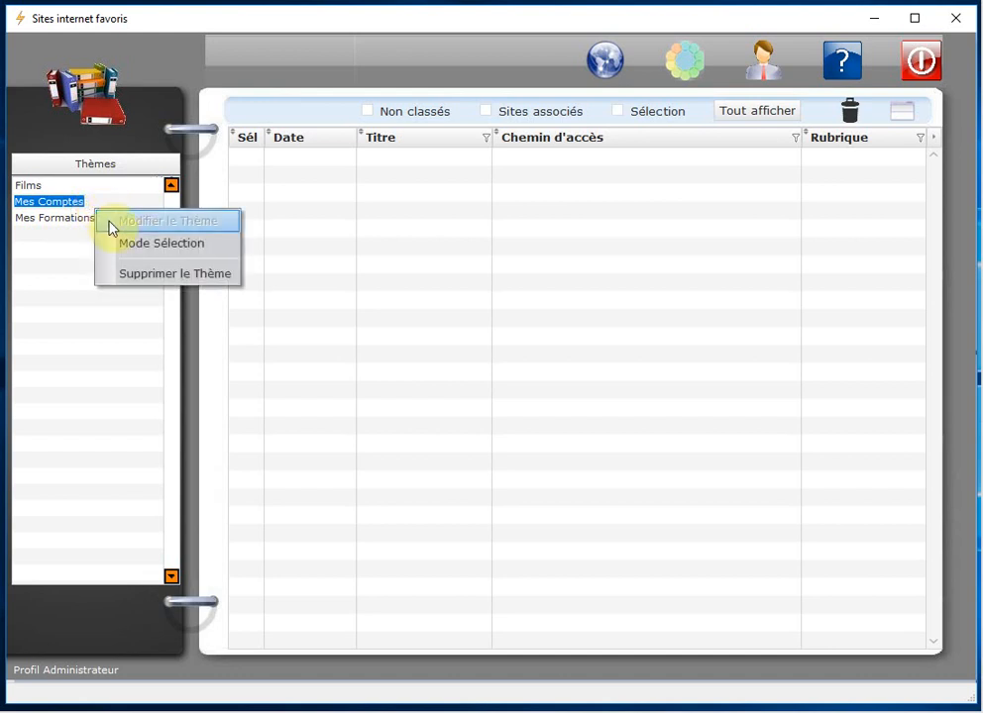
pyautogui.click(217, 248)
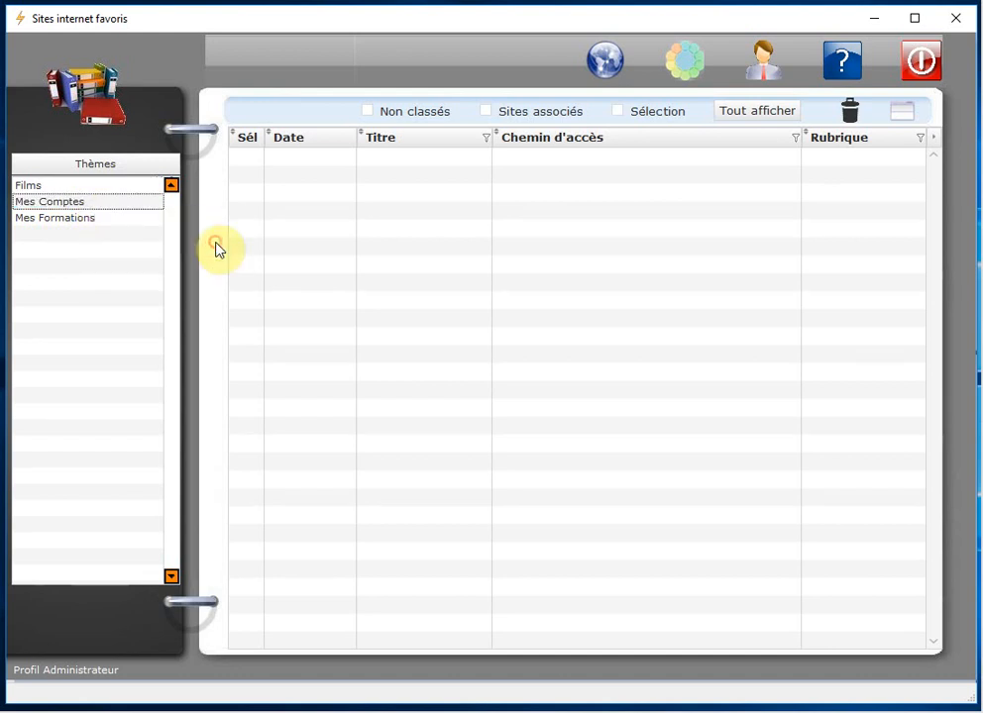
# Step: Inside Mes Comptes, add a 'Boursorama' category, then go back to the themes list
pyautogui.doubleClick(50, 208)
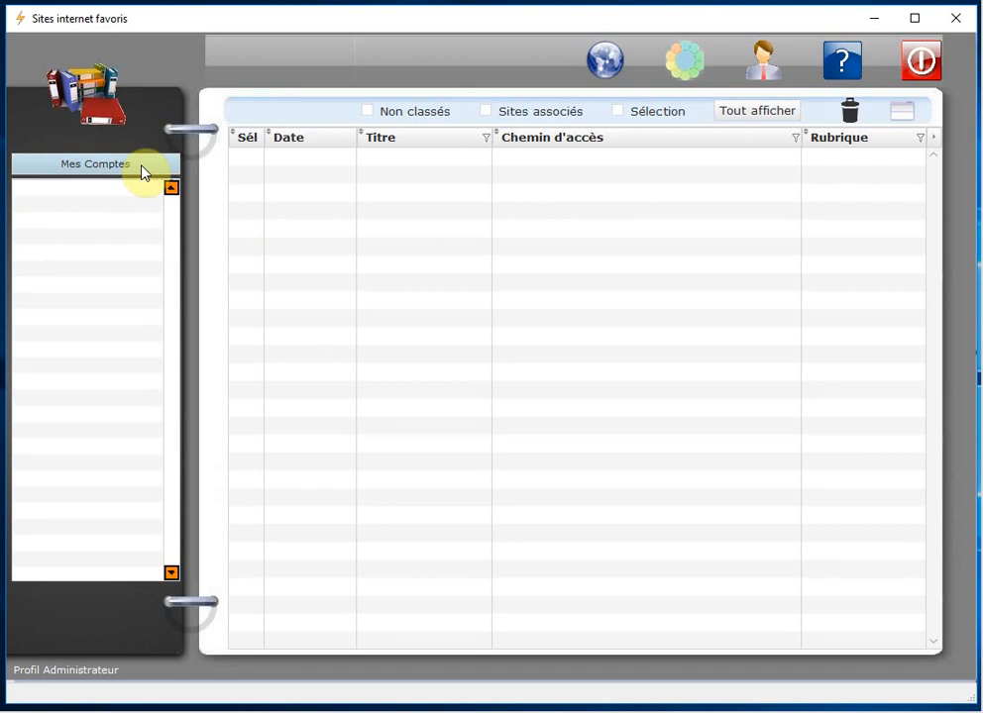
pyautogui.rightClick(89, 188)
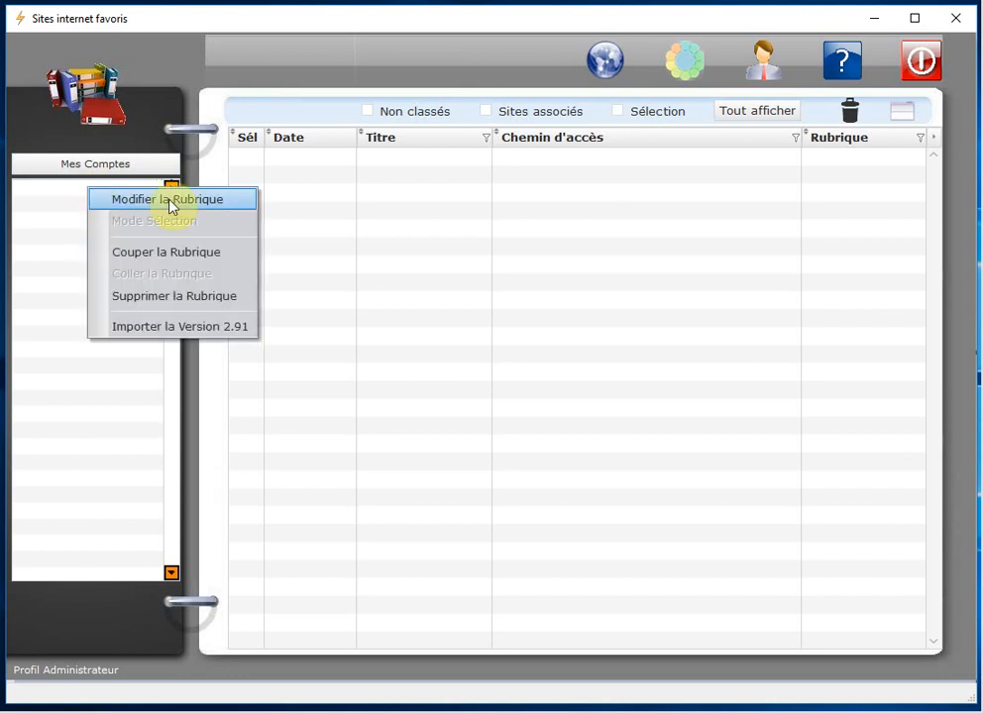
pyautogui.click(230, 203)
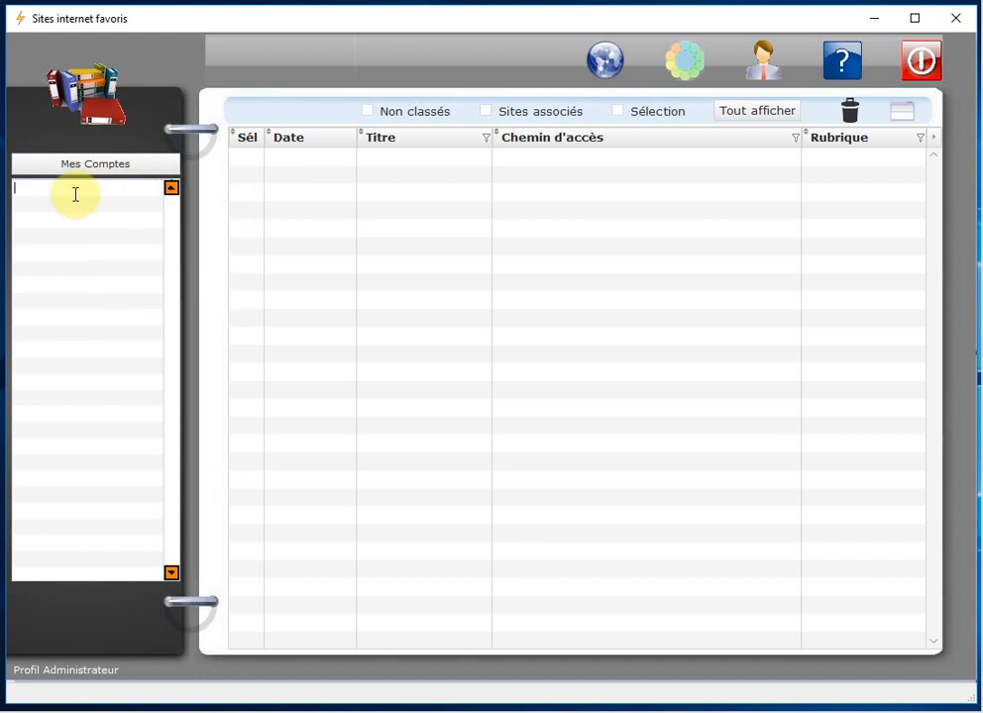
pyautogui.write('Boursorama')
pyautogui.press('Return')
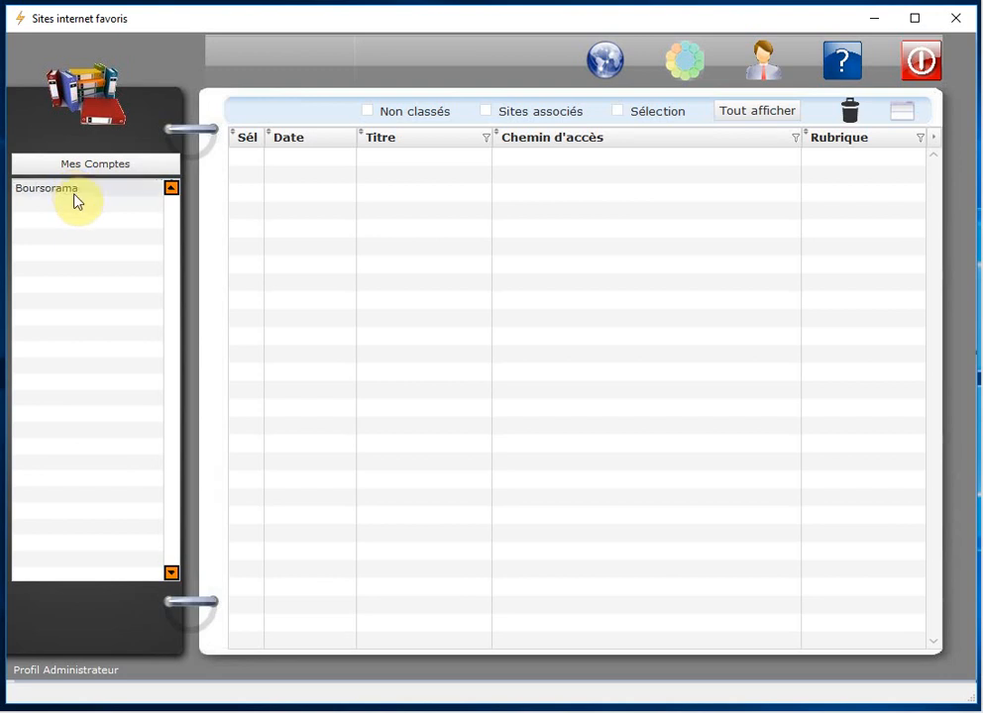
pyautogui.rightClick(70, 208)
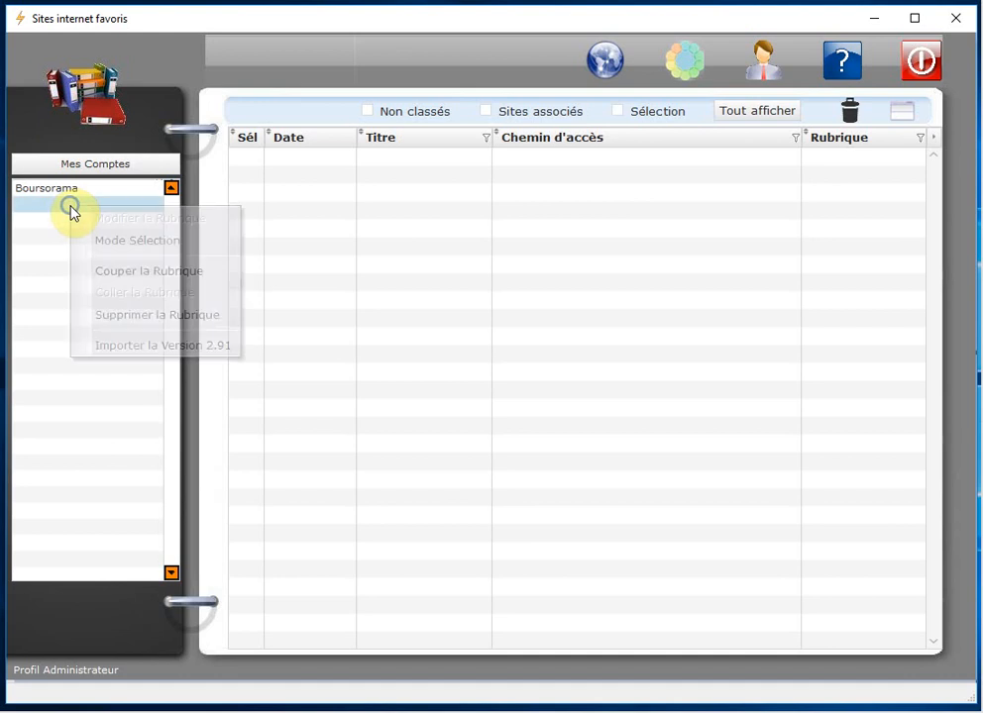
pyautogui.click(136, 241)
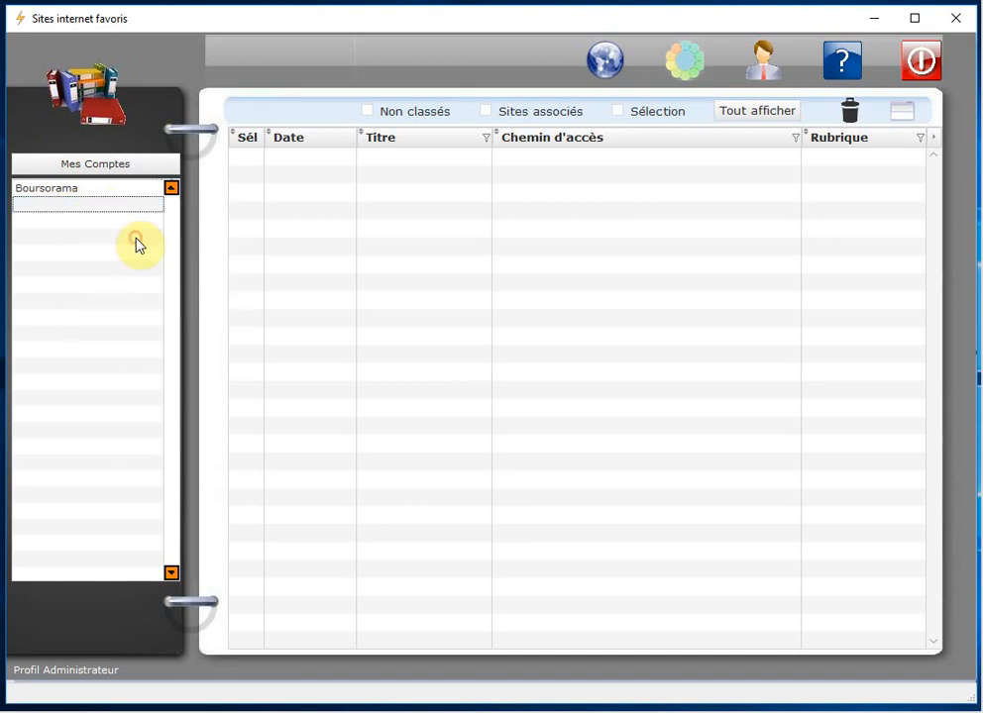
pyautogui.click(74, 195)
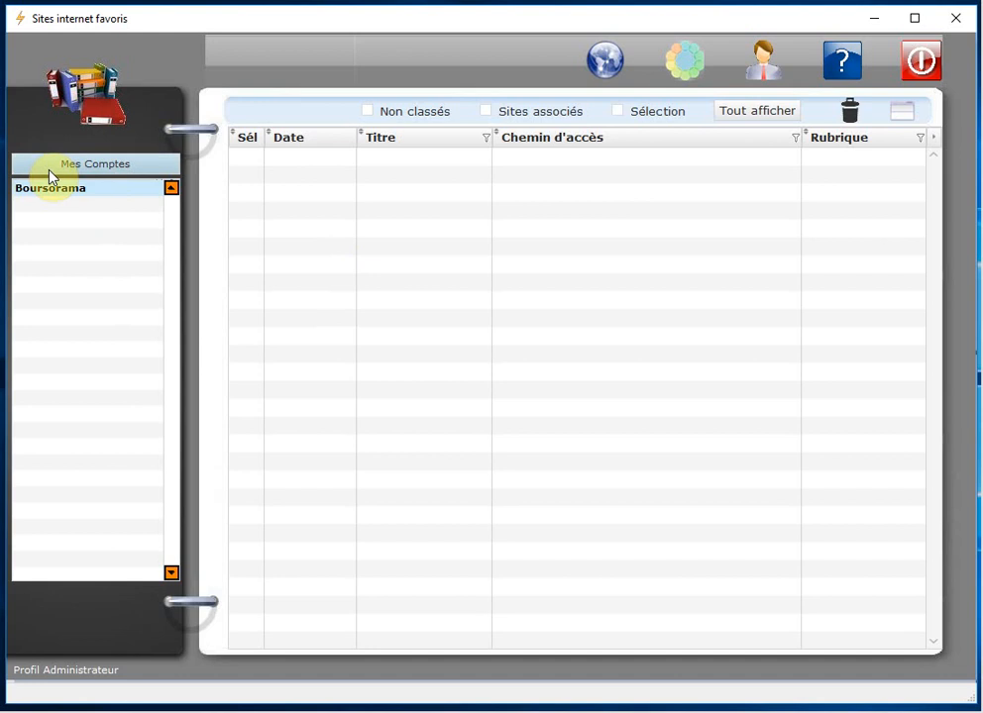
pyautogui.click(149, 170)
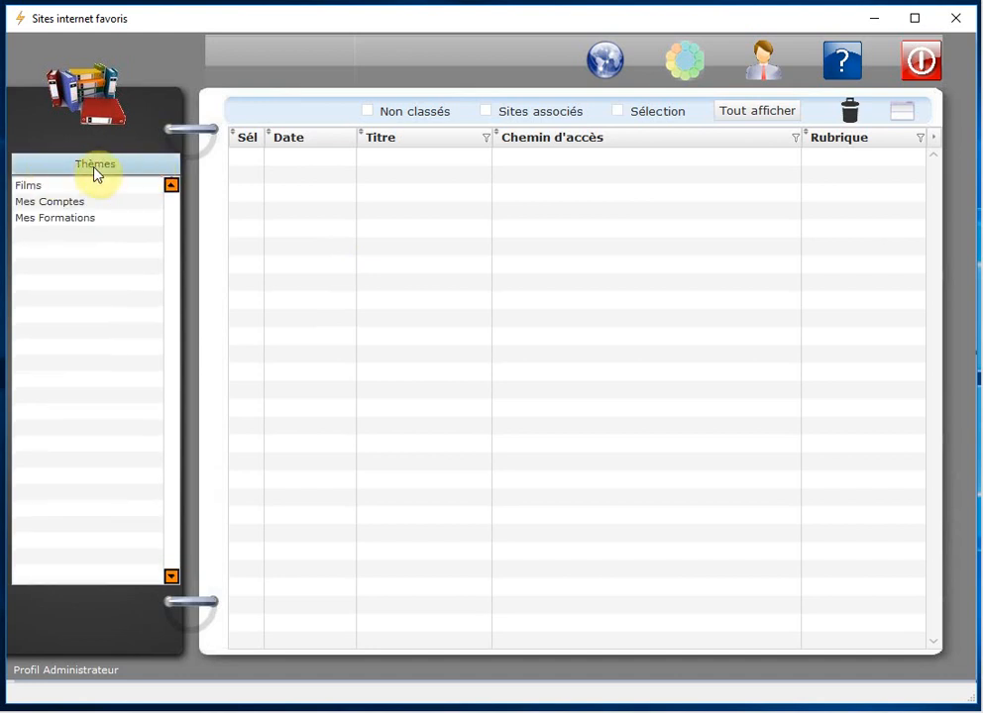
# Step: Open the Films theme and add a 'Comédies' category in editing mode
pyautogui.click(40, 186)
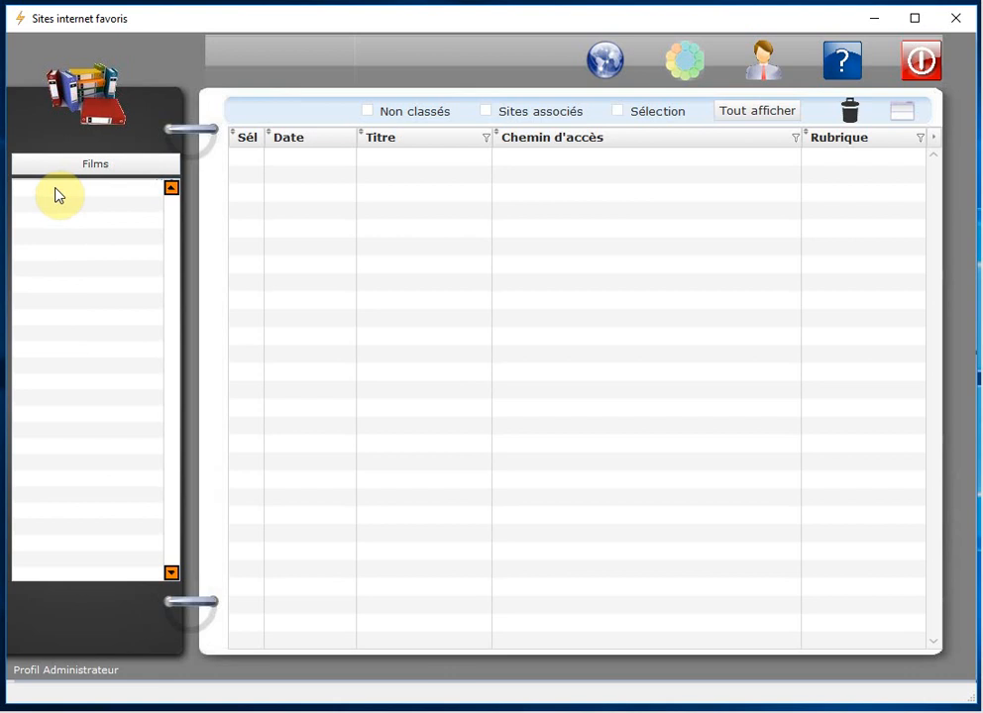
pyautogui.rightClick(66, 191)
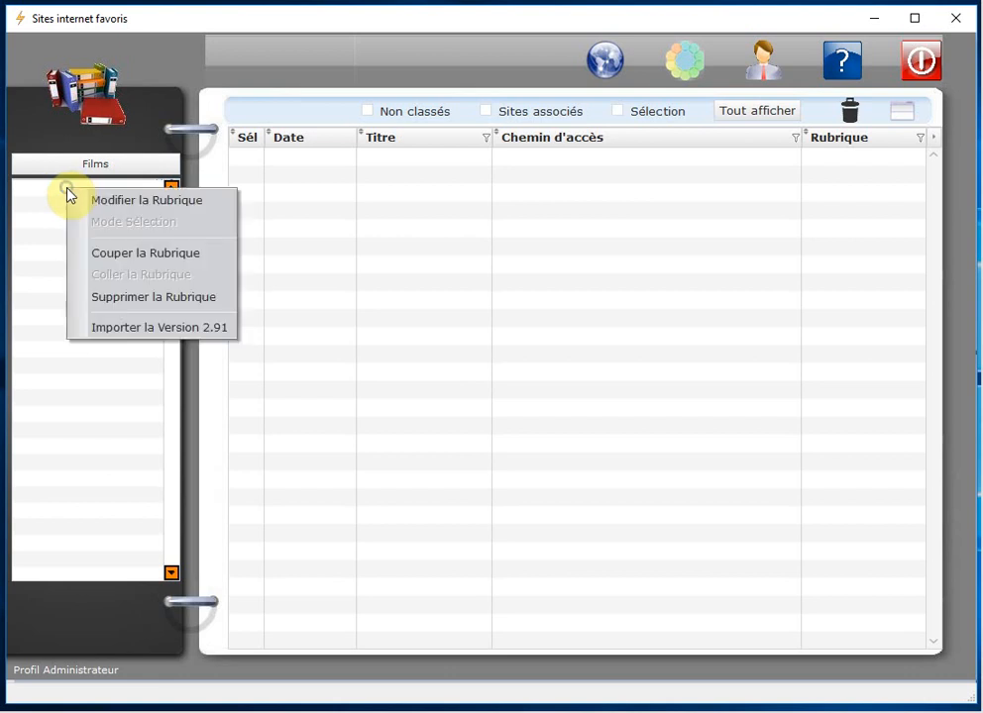
pyautogui.click(183, 203)
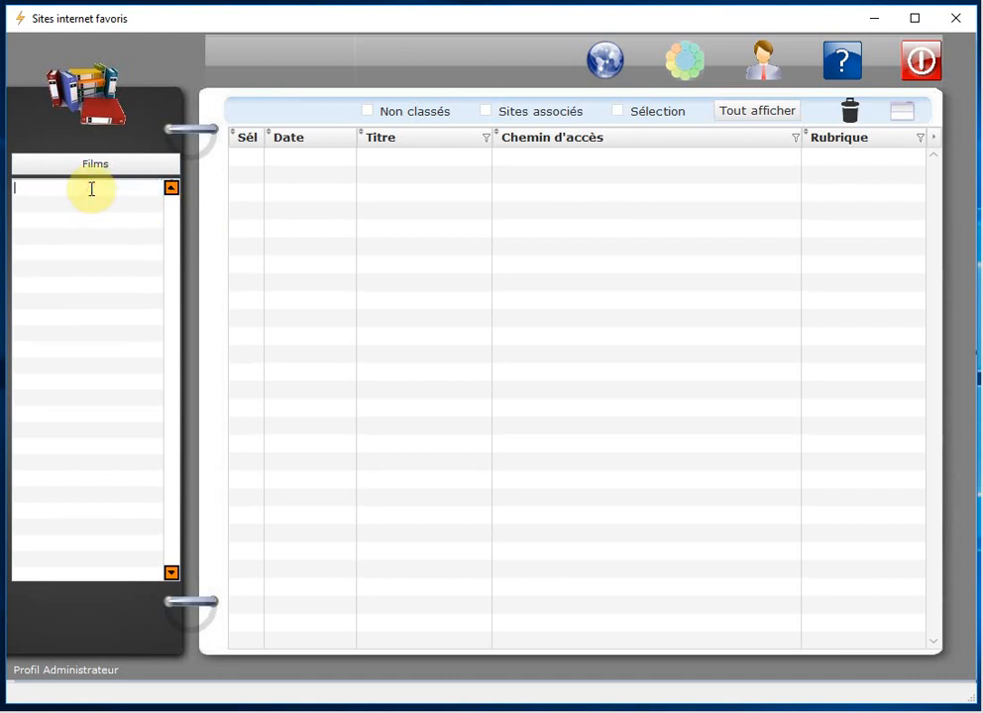
pyautogui.write('Comédies')
pyautogui.press('Return')
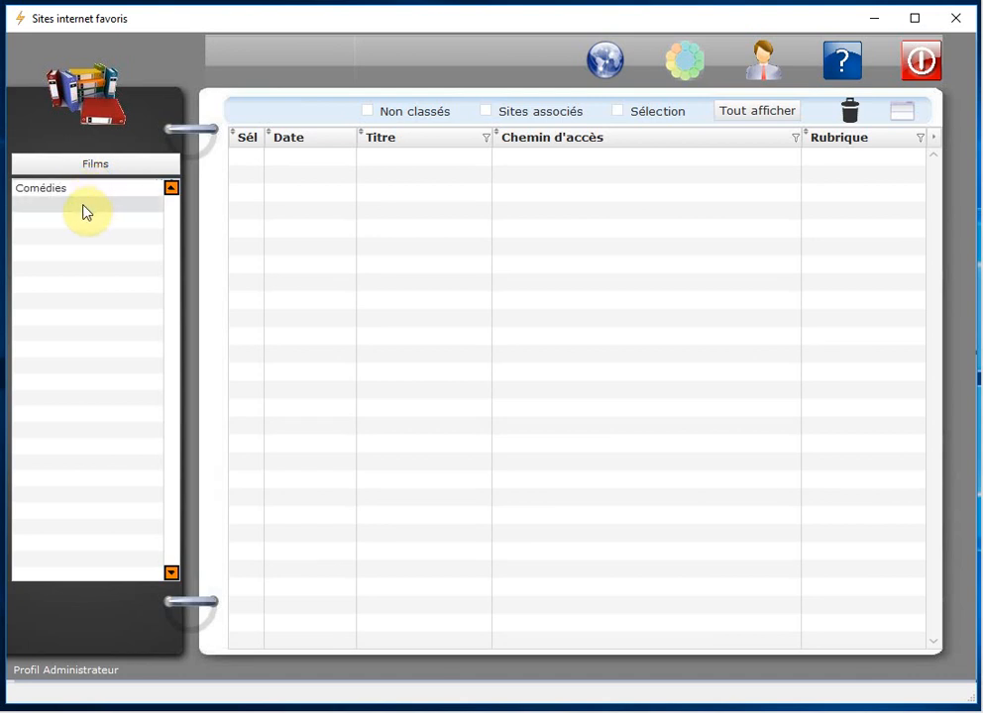
# Step: Add 'Policiers' and 'Documentaires' categories, then return to selection mode on Comédies
pyautogui.click(84, 206)
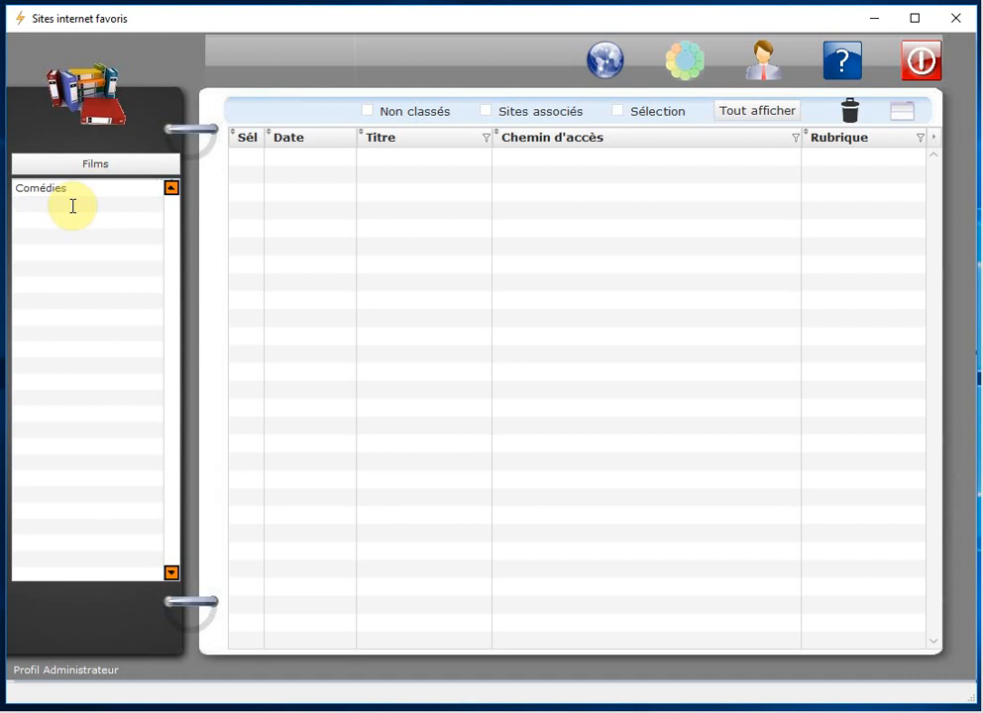
pyautogui.write('Policiers')
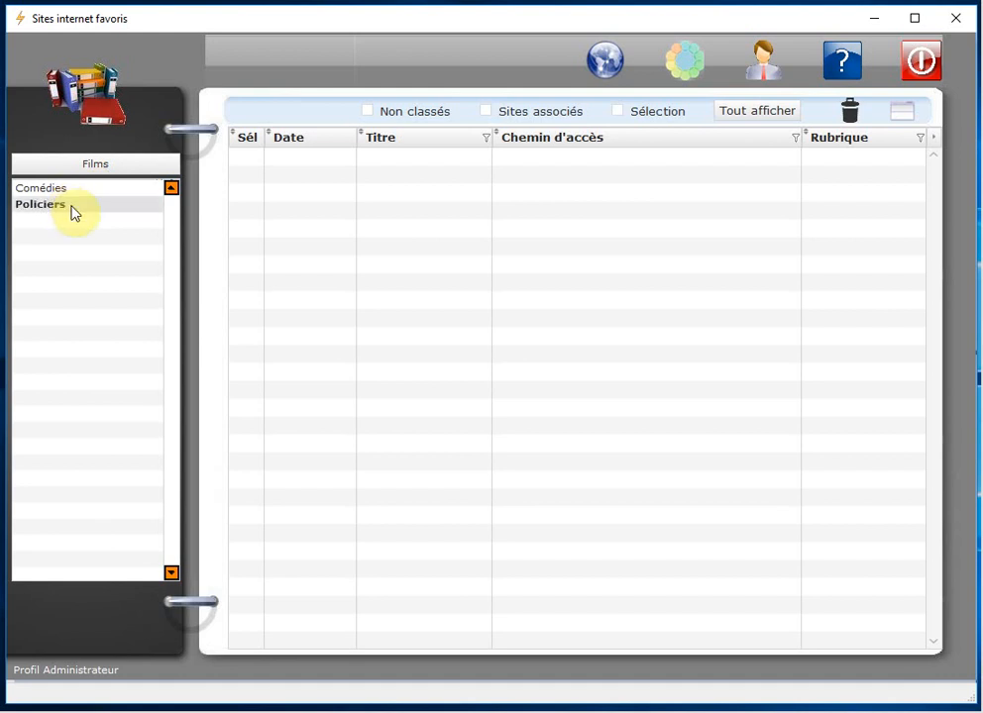
pyautogui.click(63, 222)
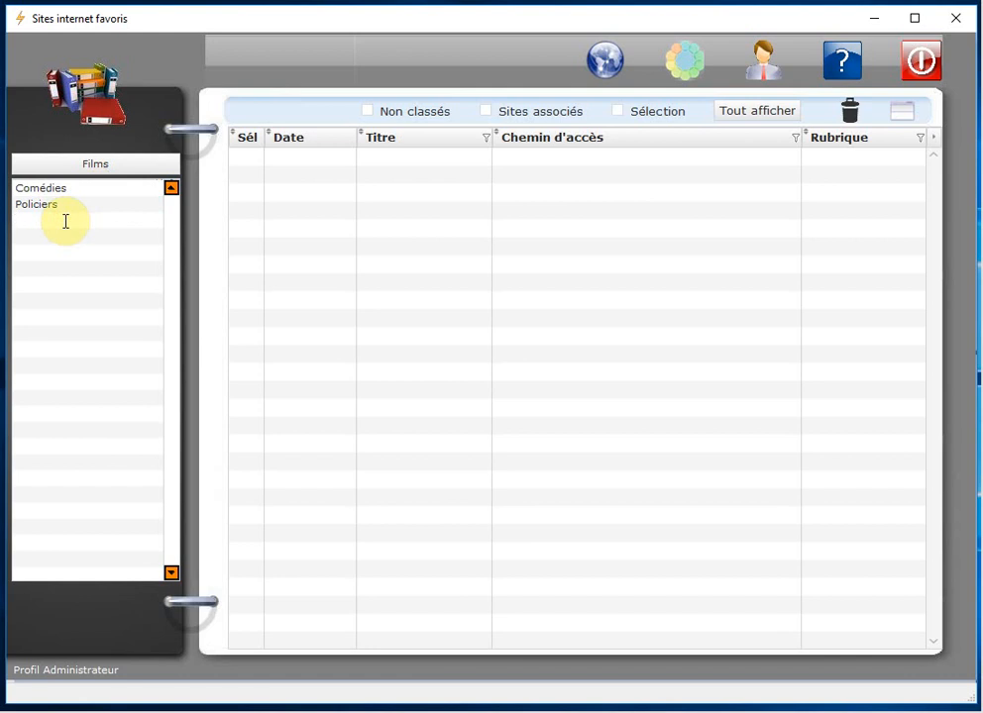
pyautogui.write('Documentaires')
pyautogui.press('Return')
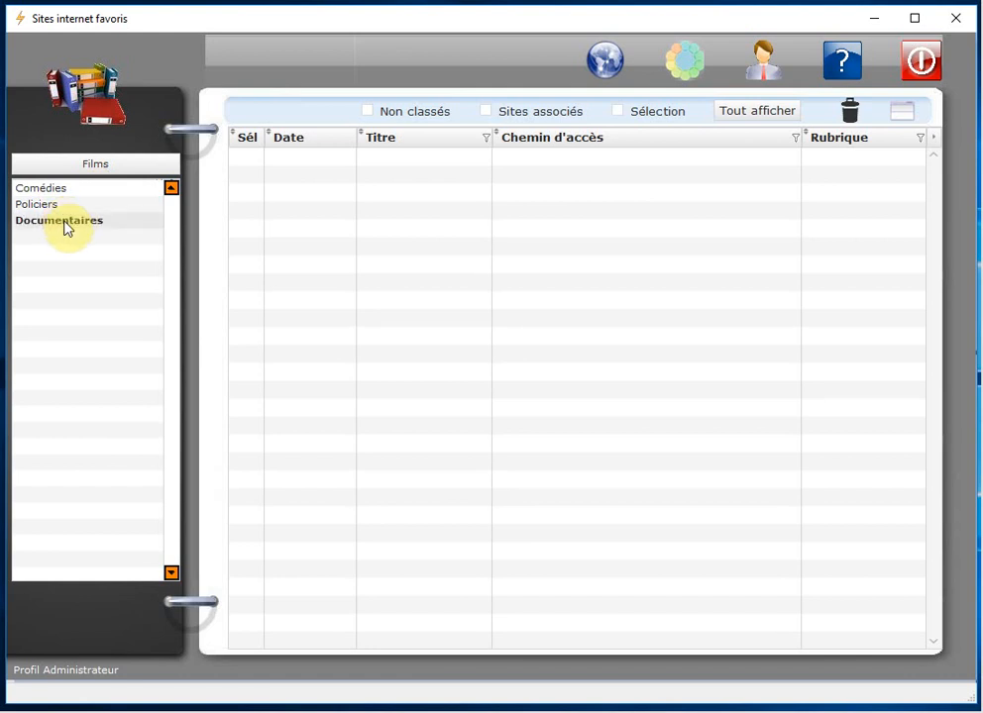
pyautogui.rightClick(115, 205)
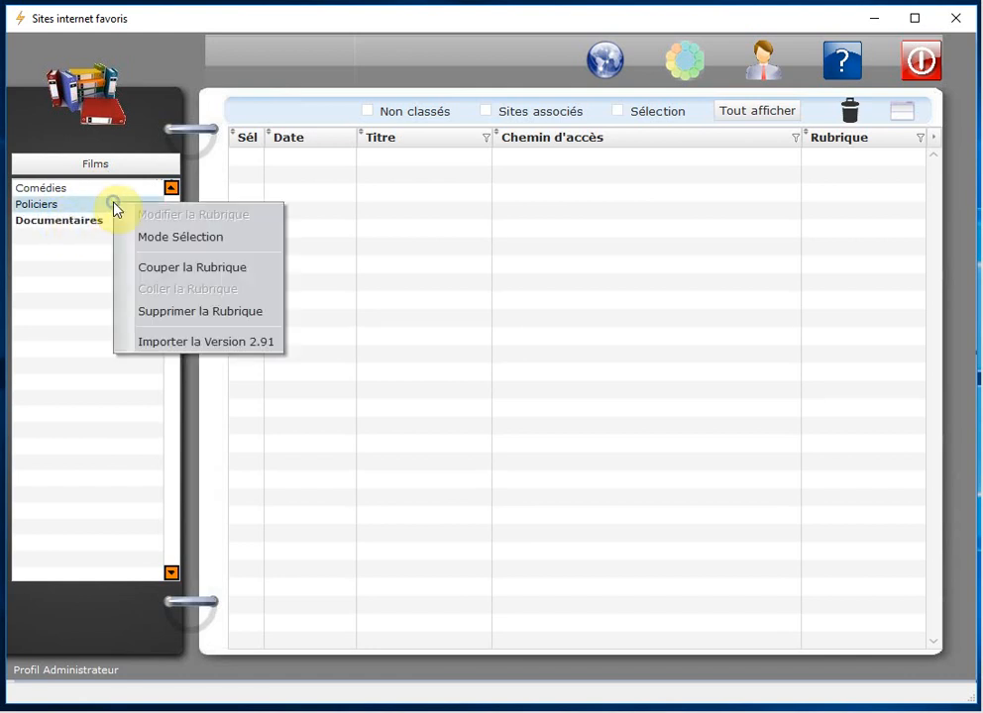
pyautogui.click(210, 242)
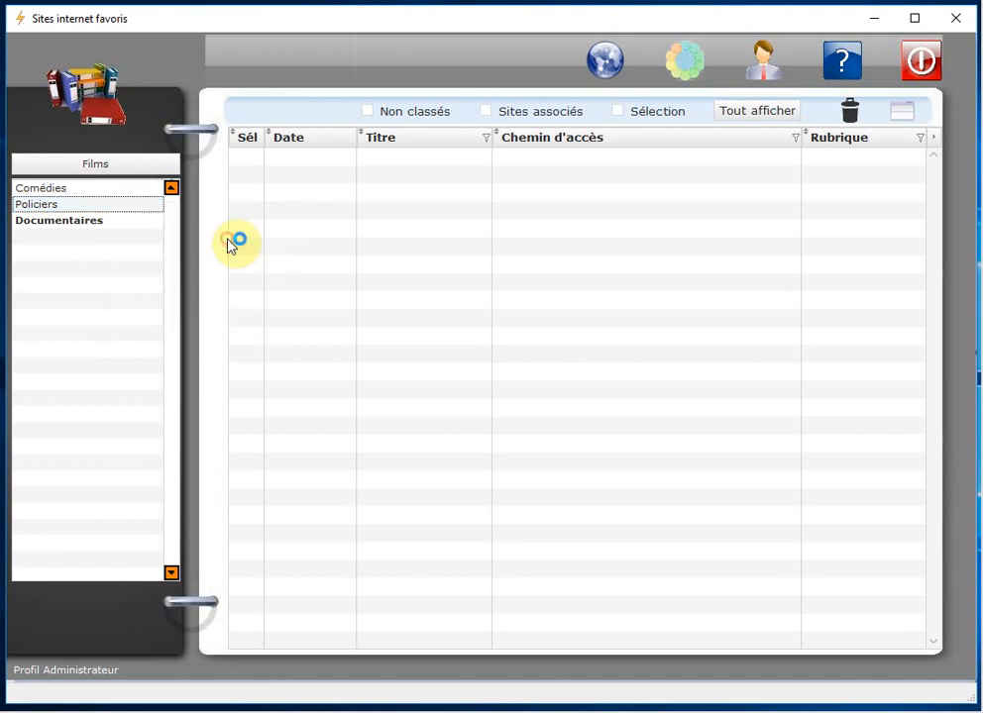
pyautogui.click(57, 205)
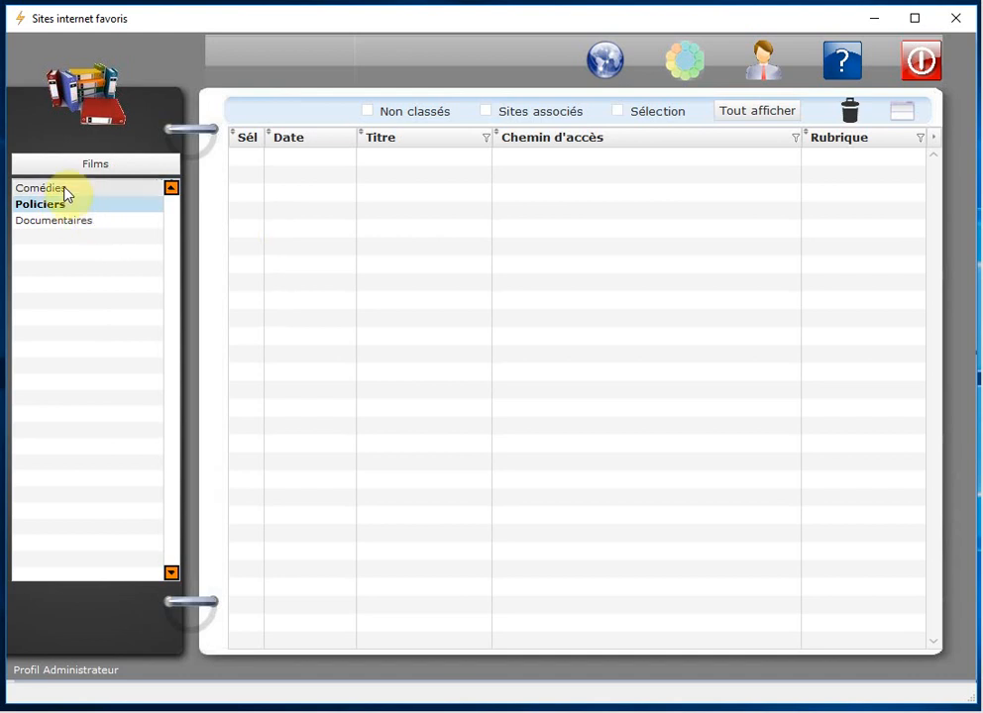
pyautogui.click(64, 188)
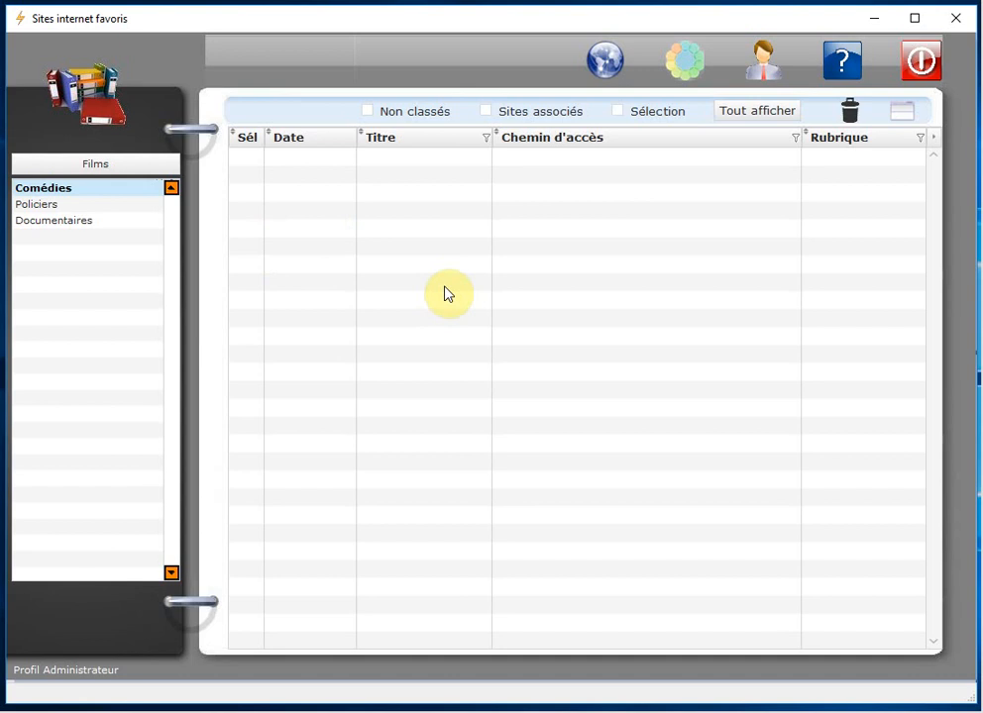
pyautogui.rightClick(407, 197)
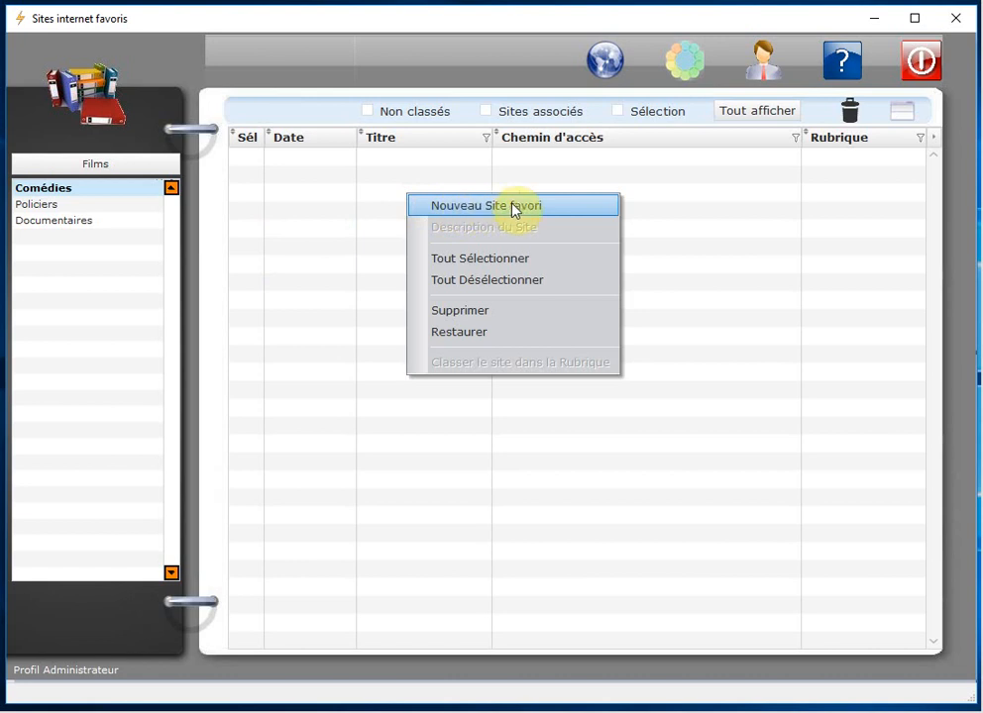
pyautogui.click(570, 207)
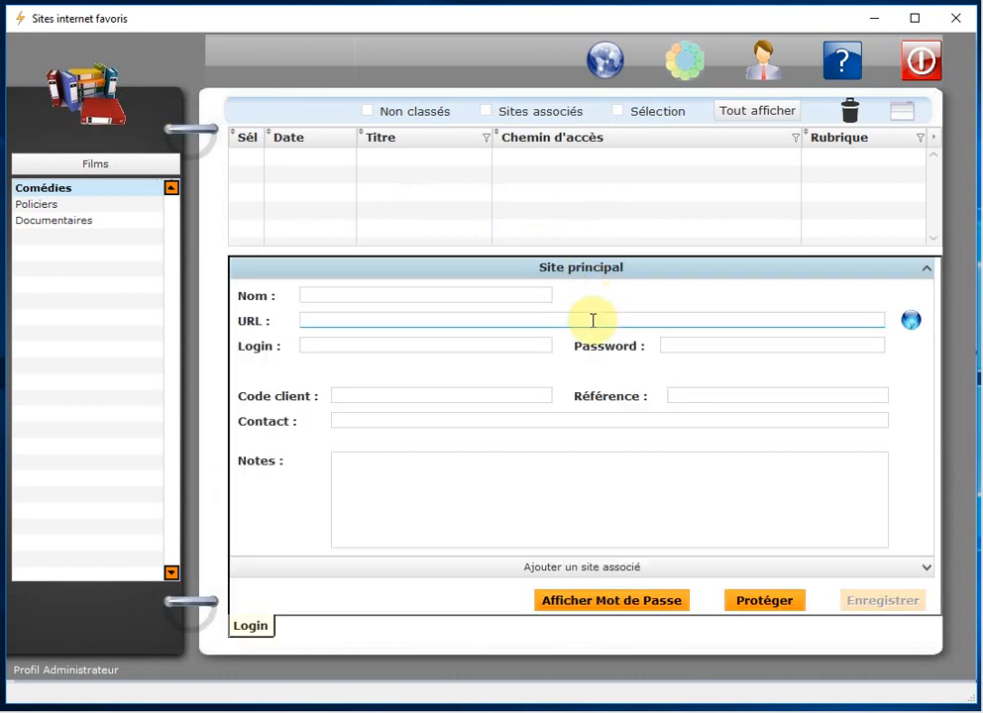
pyautogui.click(349, 295)
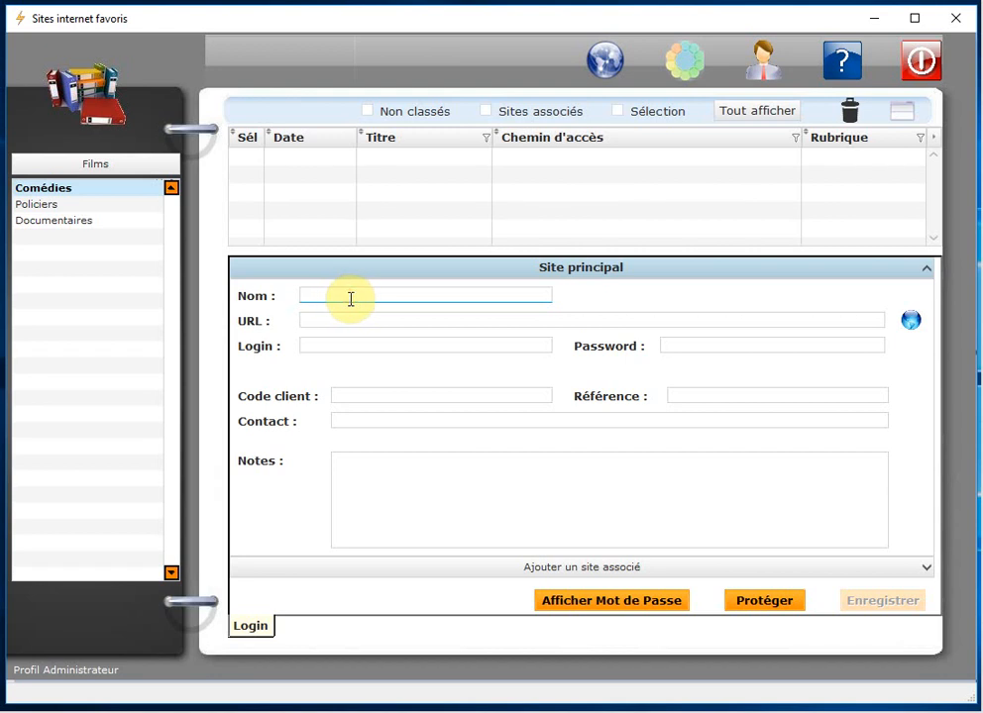
pyautogui.click(339, 323)
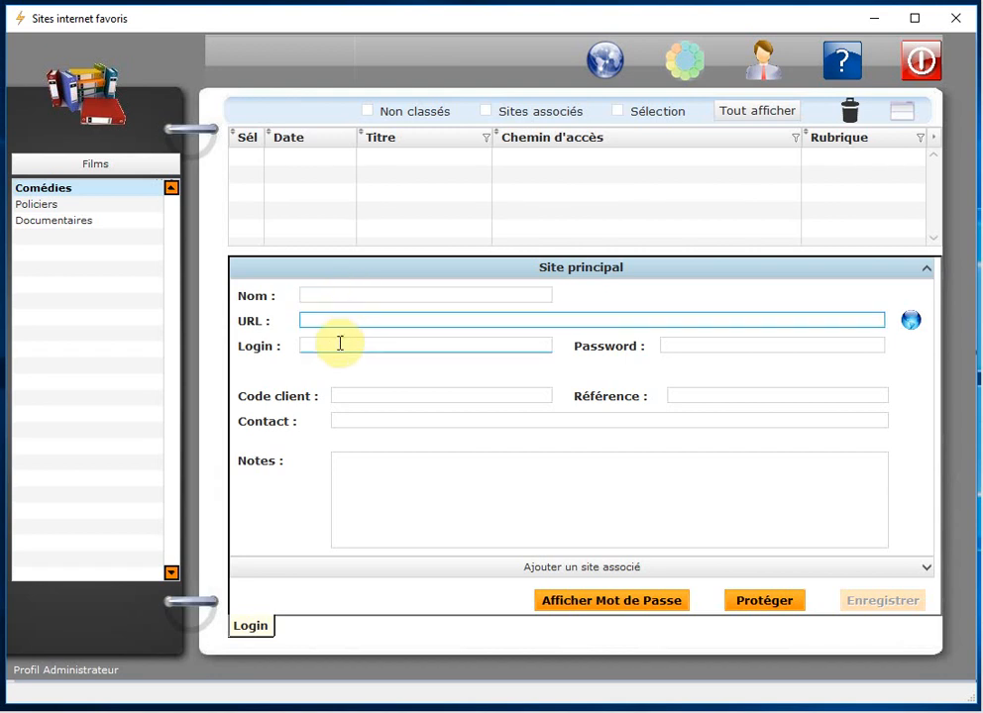
pyautogui.click(331, 348)
pyautogui.click(688, 345)
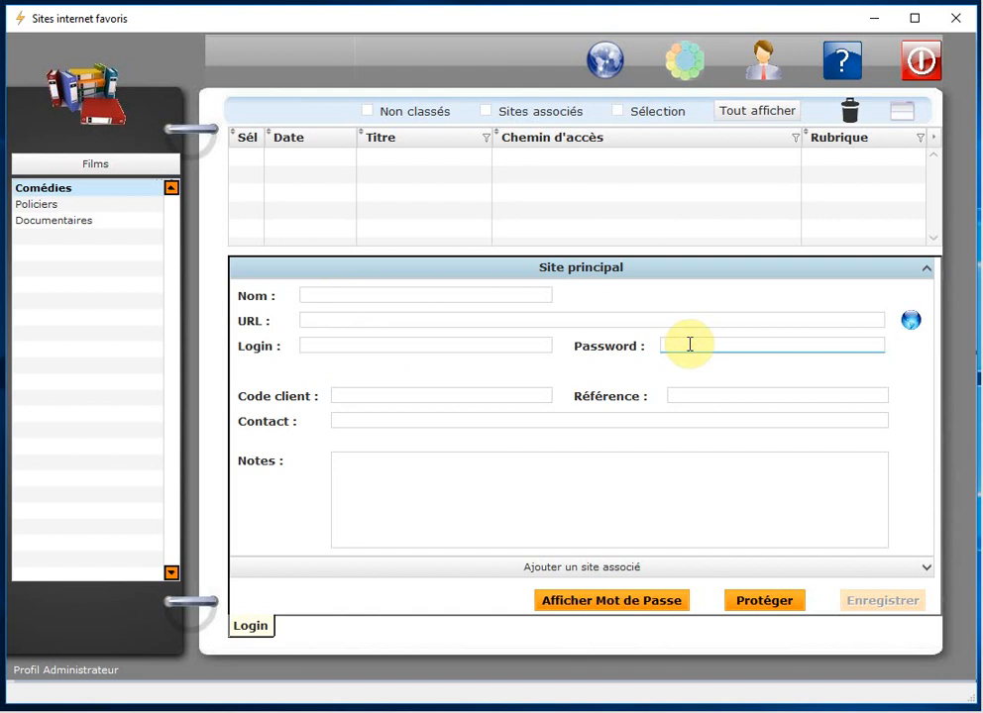
pyautogui.click(353, 394)
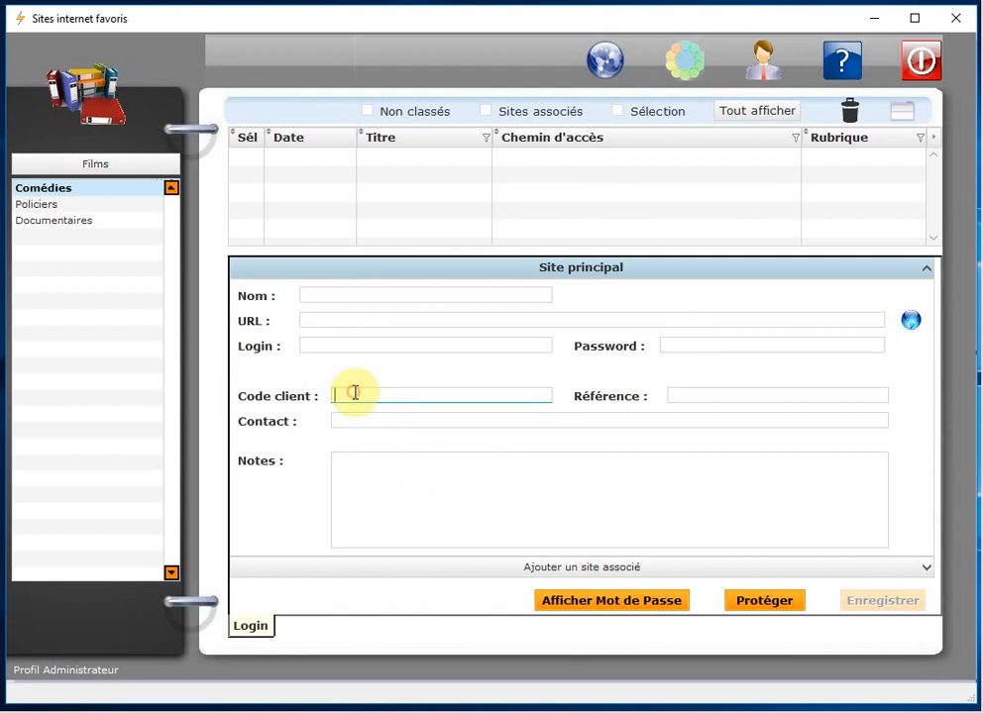
pyautogui.click(707, 399)
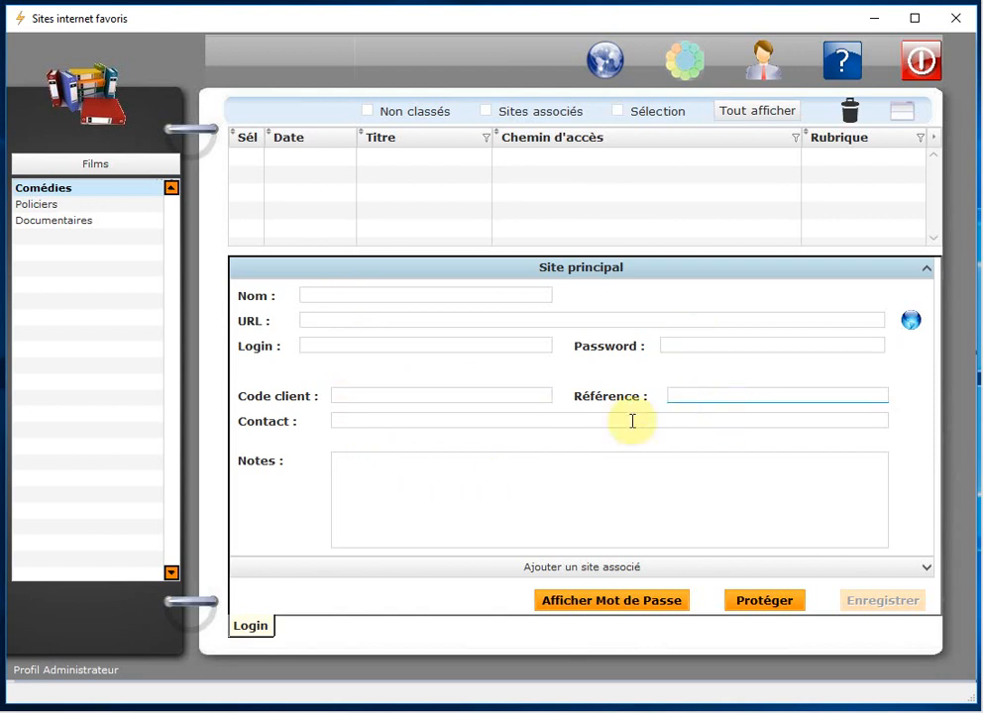
pyautogui.click(375, 421)
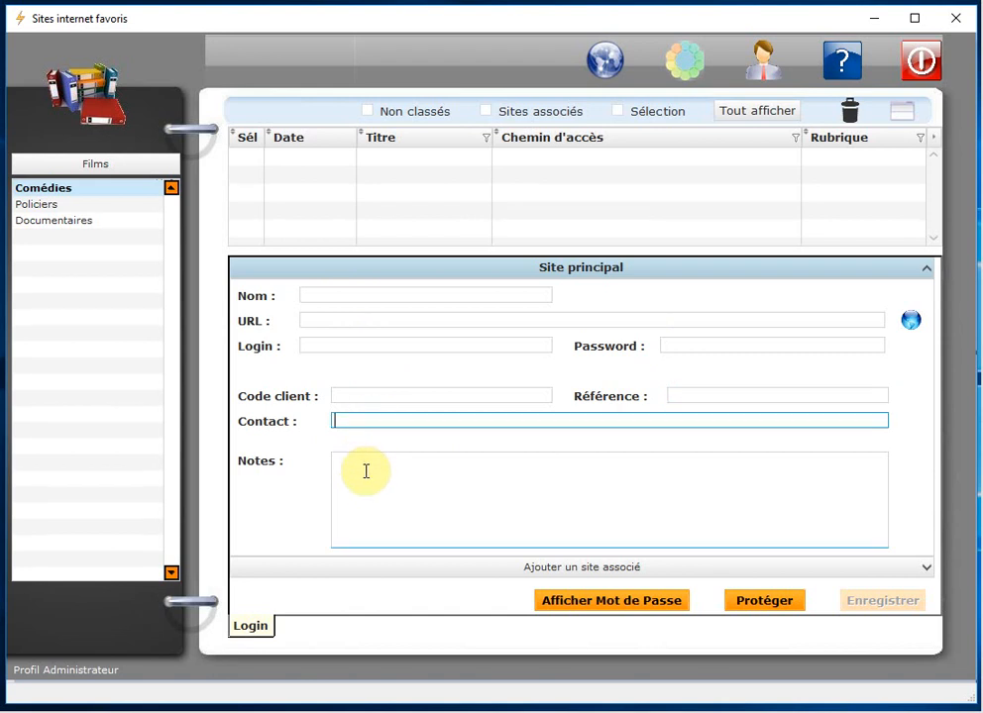
pyautogui.click(363, 472)
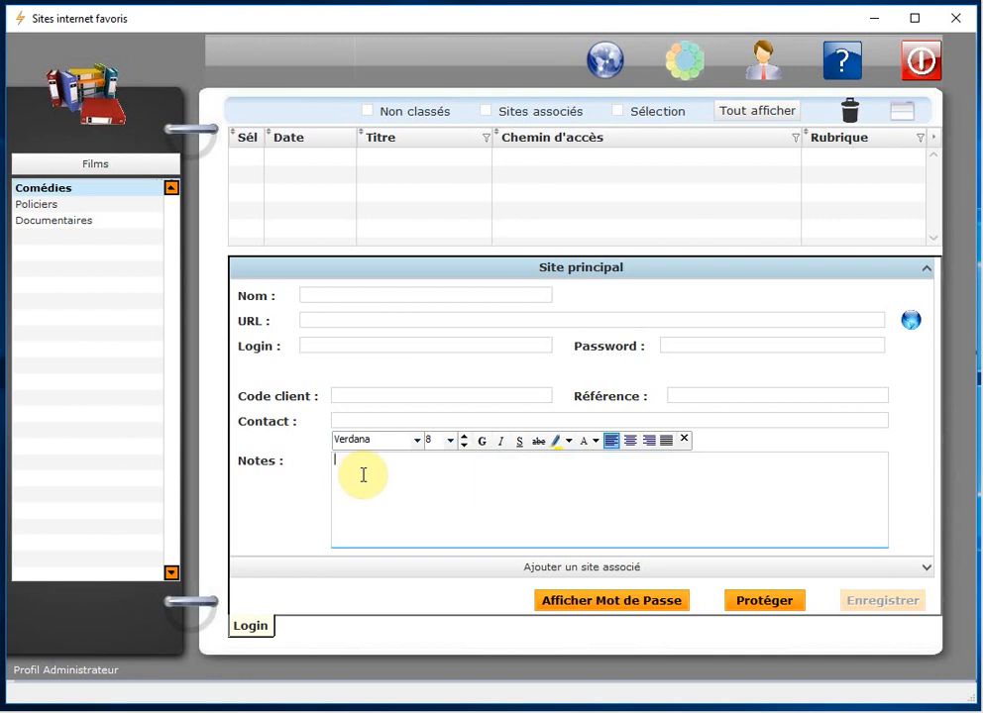
pyautogui.click(337, 297)
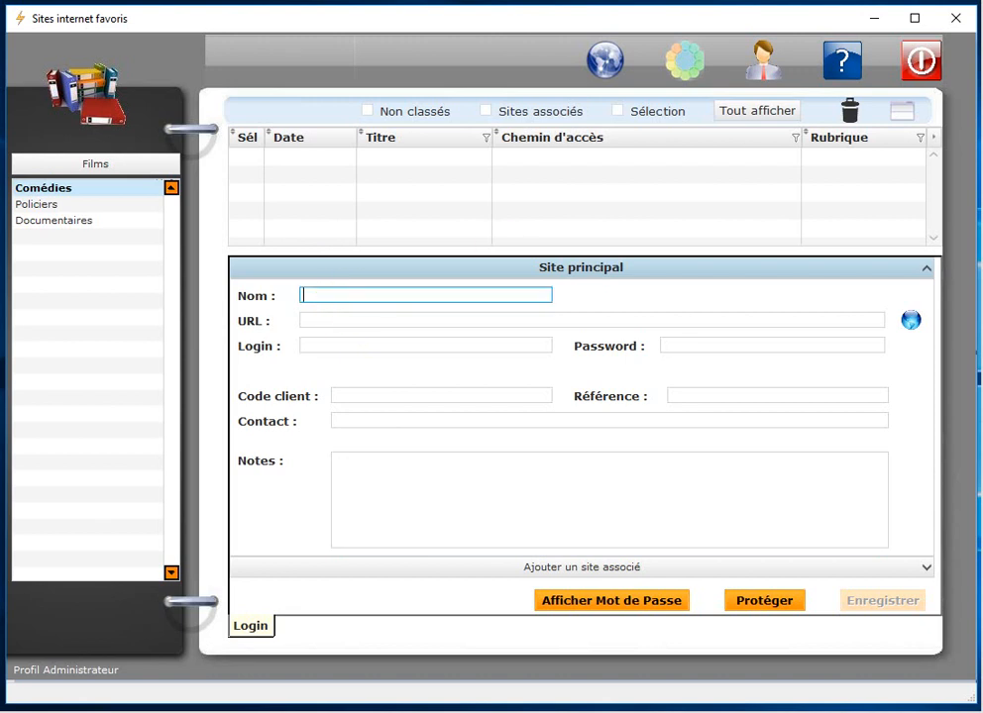
# Step: Copy the Garde alternée AlloCiné page address in Chrome and minimize the browser
pyautogui.hotkey('alt', 'Tab')
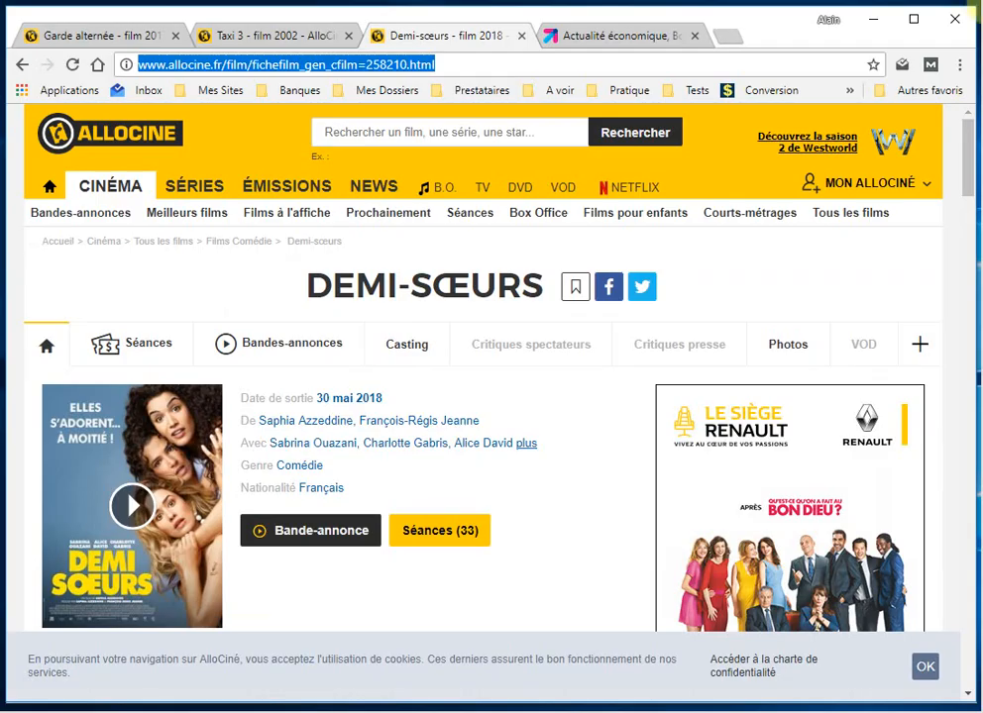
pyautogui.click(122, 37)
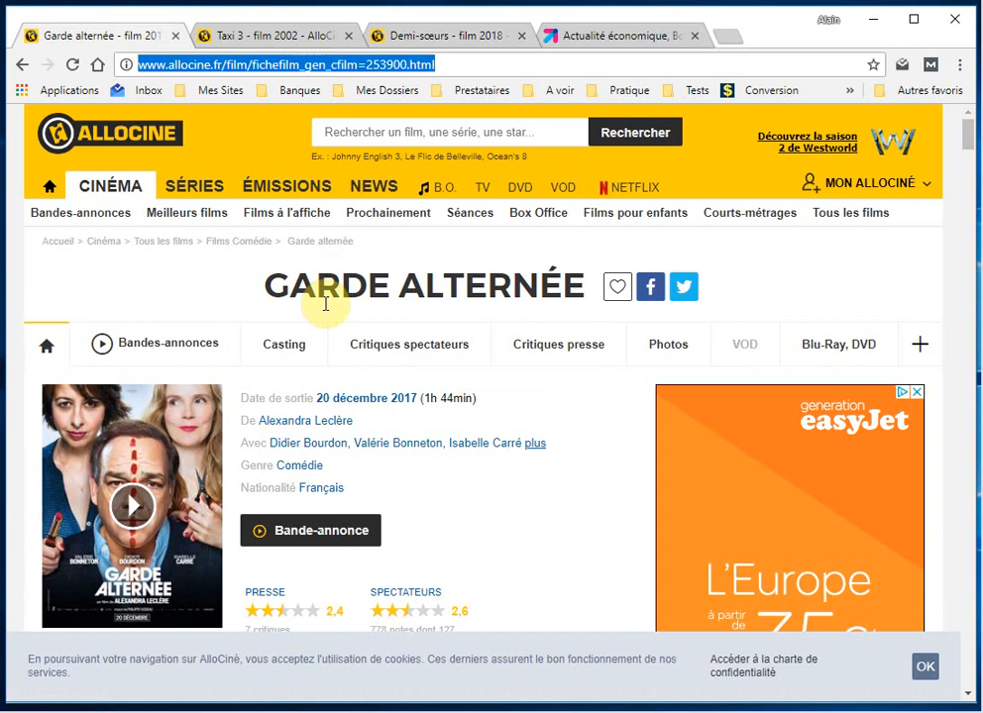
pyautogui.rightClick(353, 64)
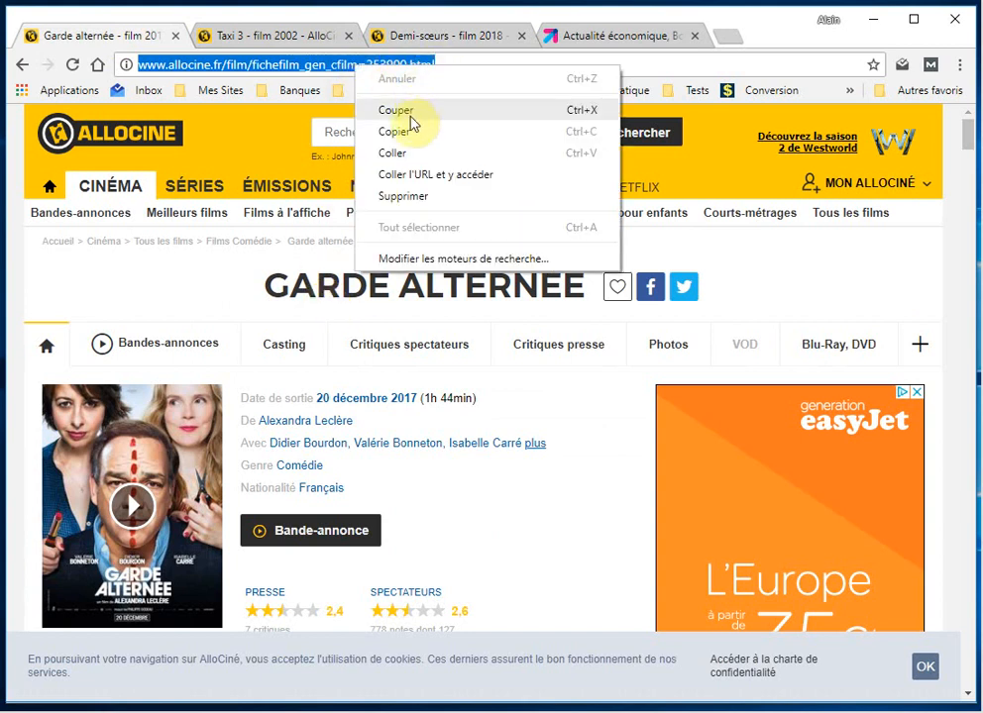
pyautogui.click(399, 132)
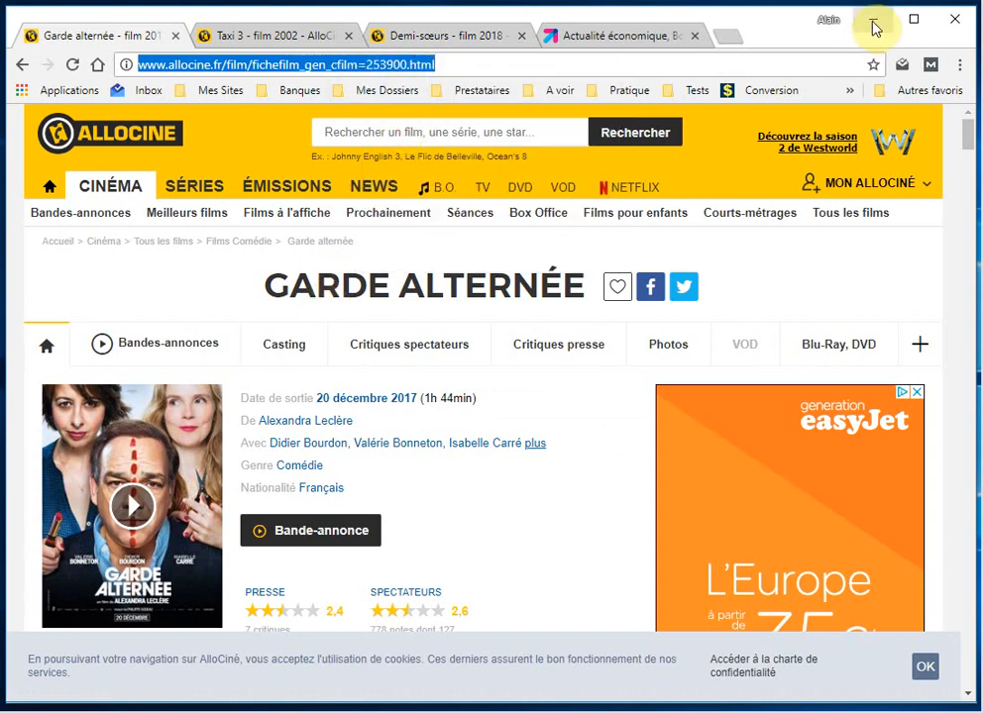
pyautogui.click(873, 20)
# Step: Paste the copied URL, name the site 'Garde alternée', save it, and open it
pyautogui.click(338, 322)
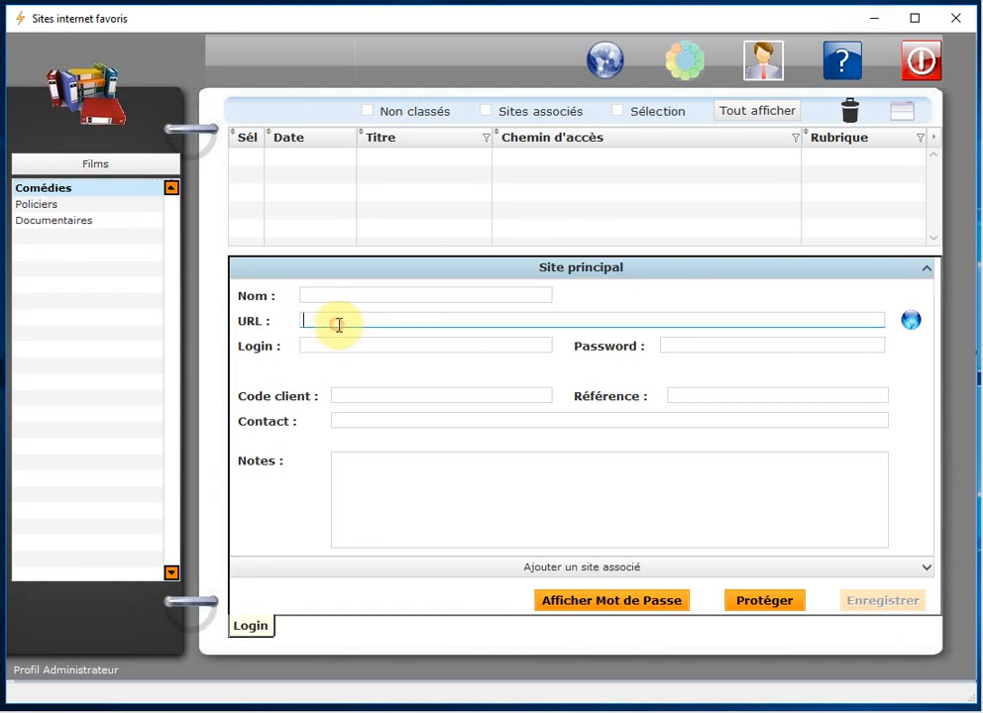
pyautogui.rightClick(338, 322)
pyautogui.click(377, 414)
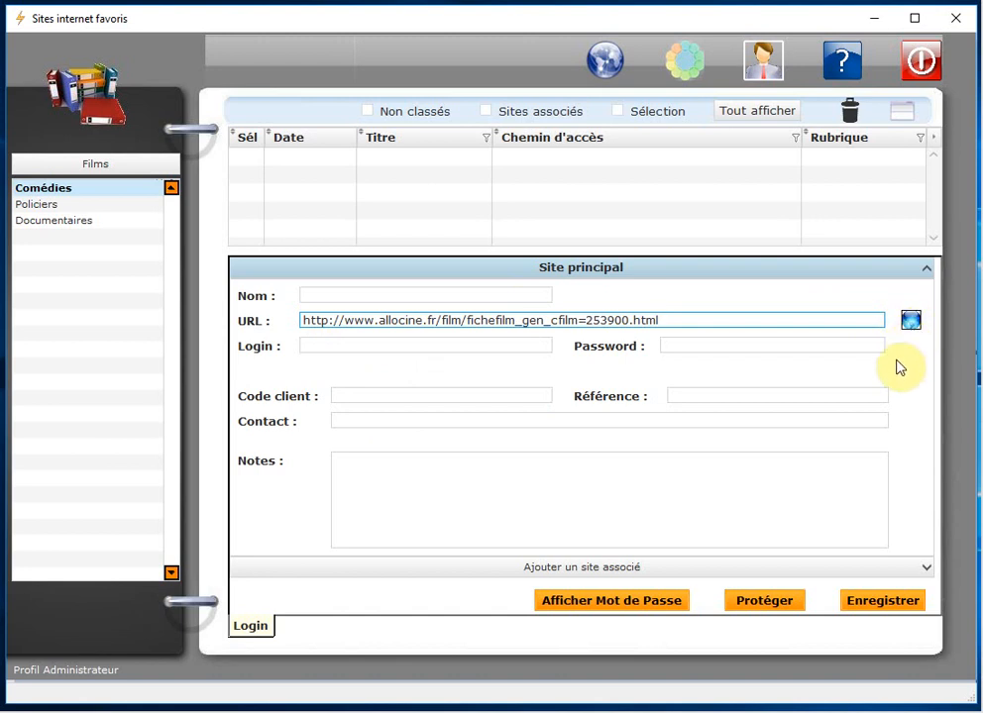
pyautogui.click(355, 294)
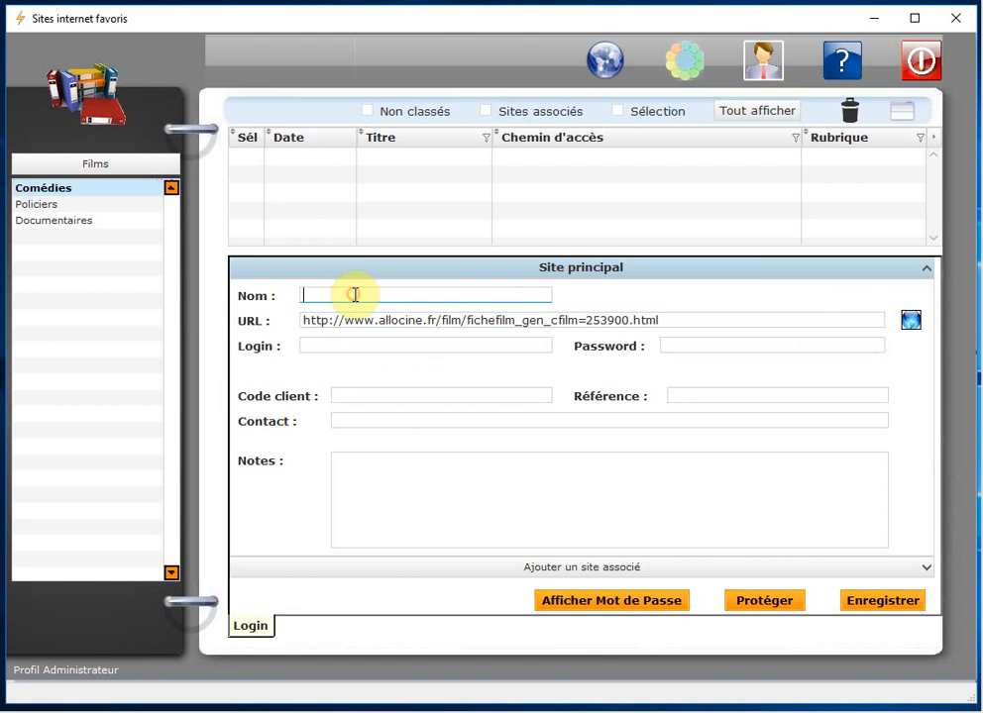
pyautogui.write('Garde alternée')
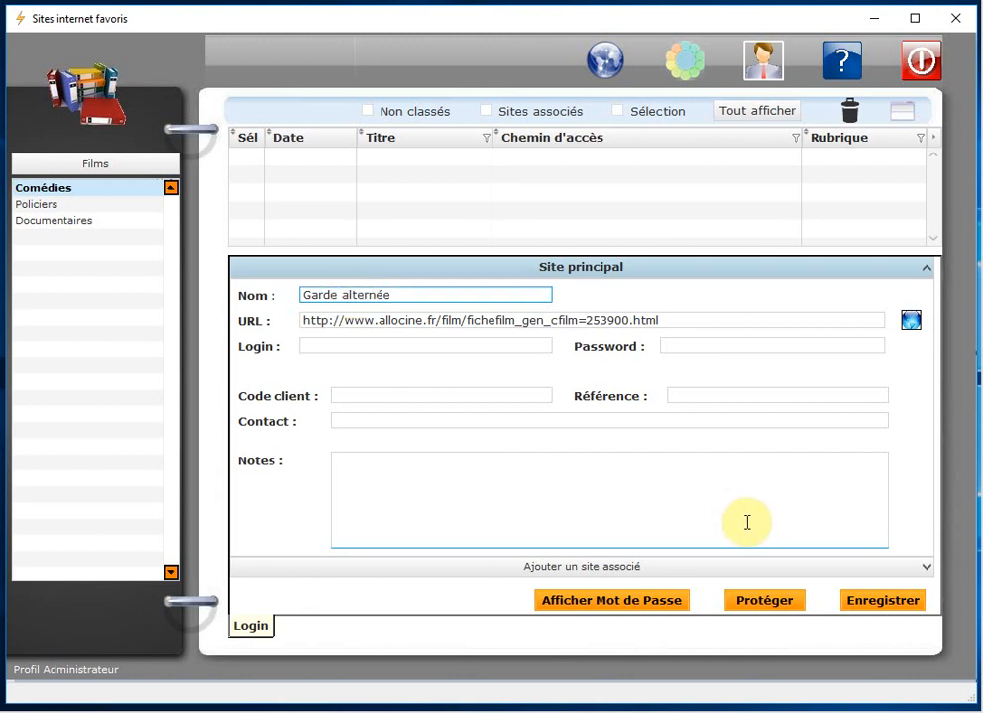
pyautogui.click(872, 604)
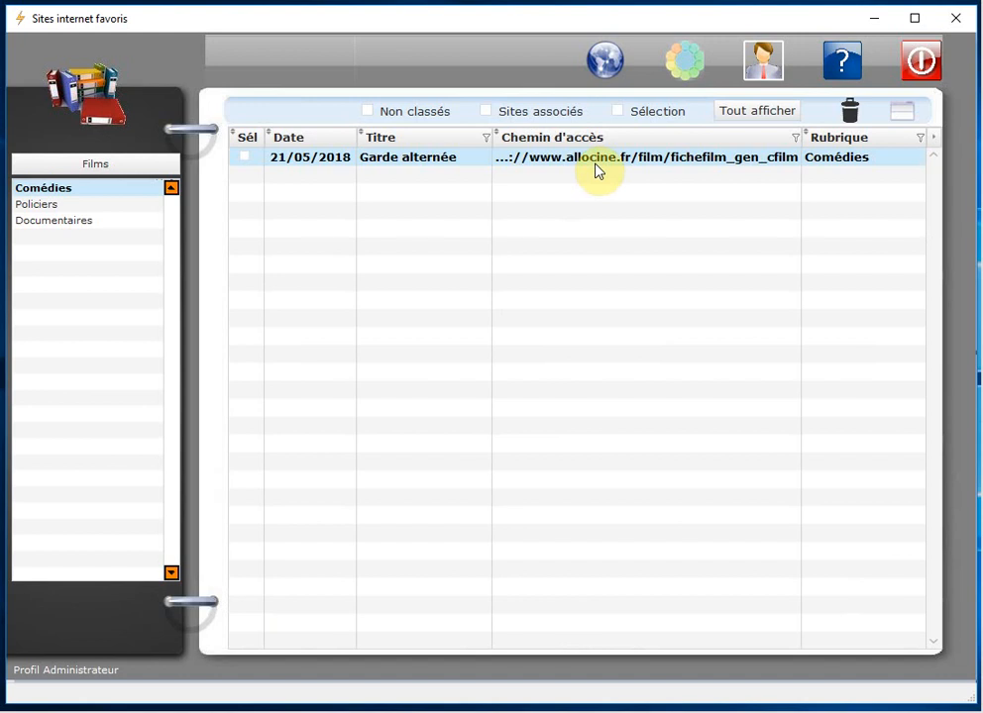
pyautogui.doubleClick(388, 164)
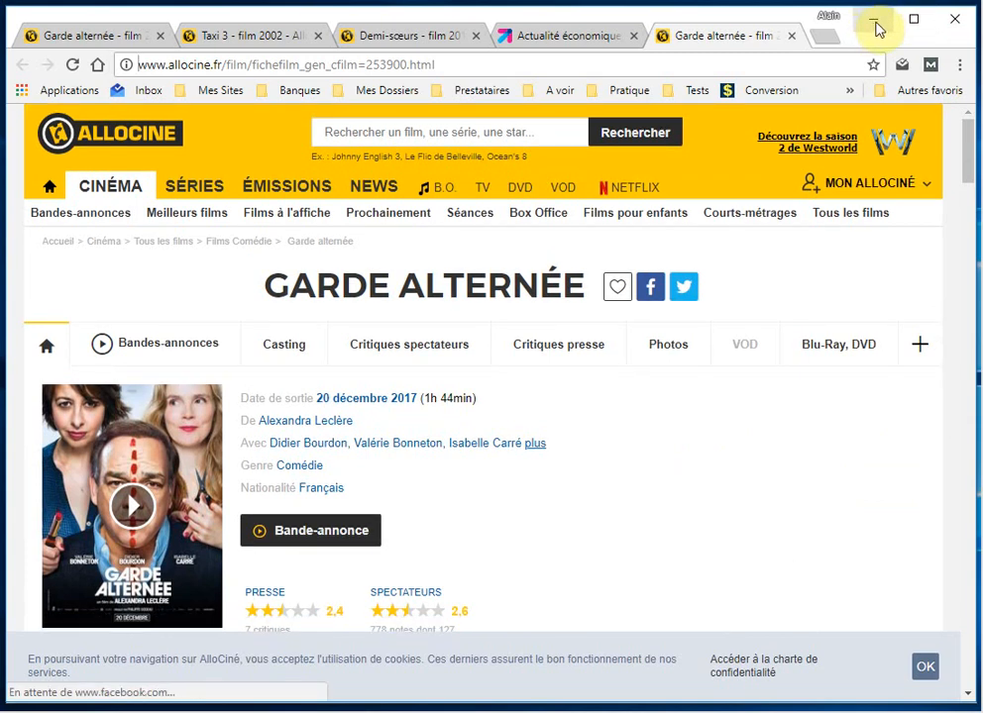
# Step: In Comédies, start a new favourite site named 'Taxi 3'
pyautogui.click(874, 21)
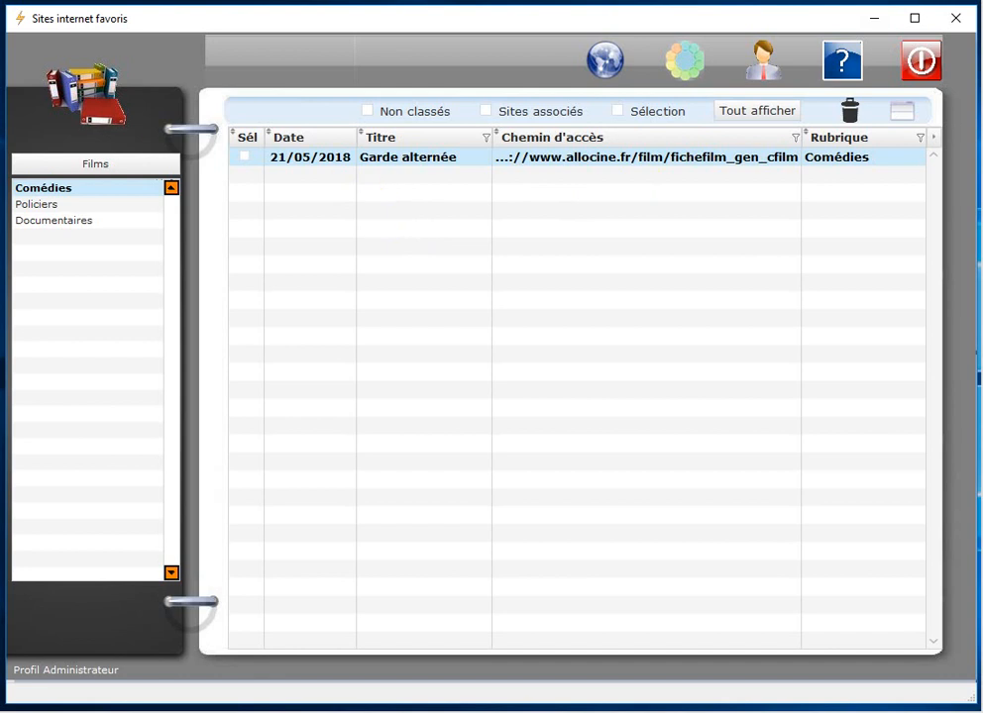
pyautogui.click(46, 206)
pyautogui.click(54, 189)
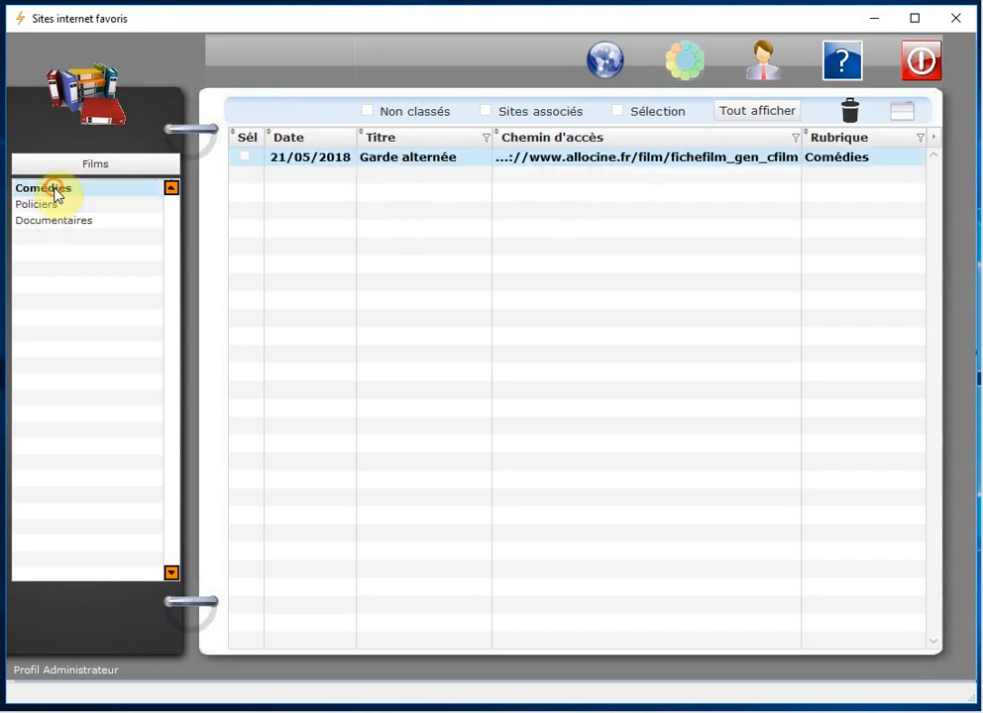
pyautogui.rightClick(385, 208)
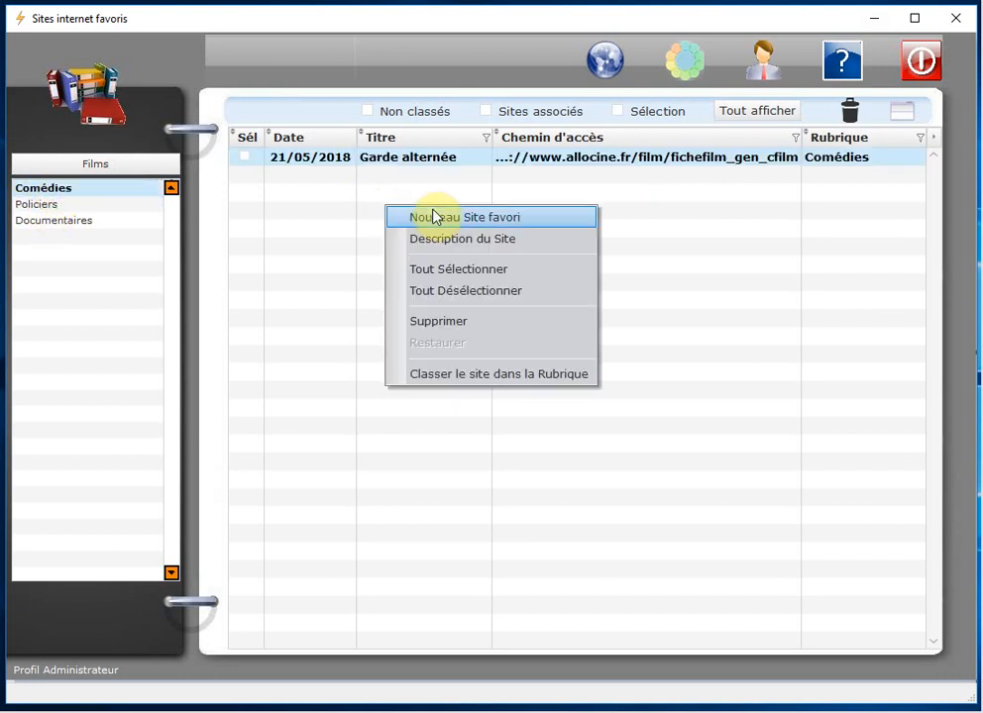
pyautogui.click(548, 224)
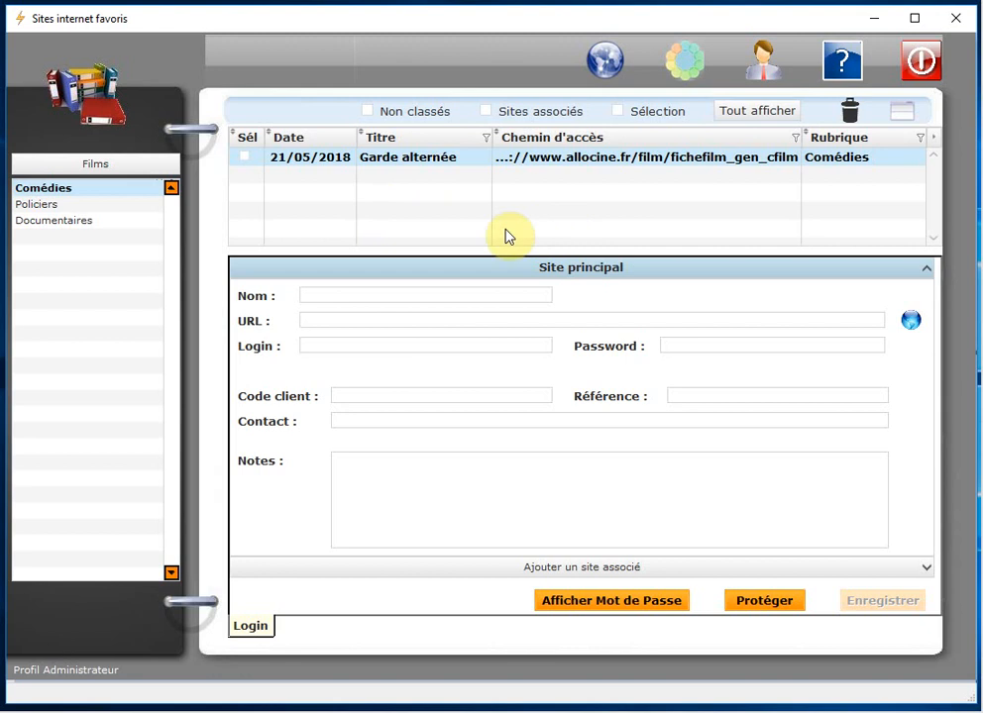
pyautogui.click(371, 295)
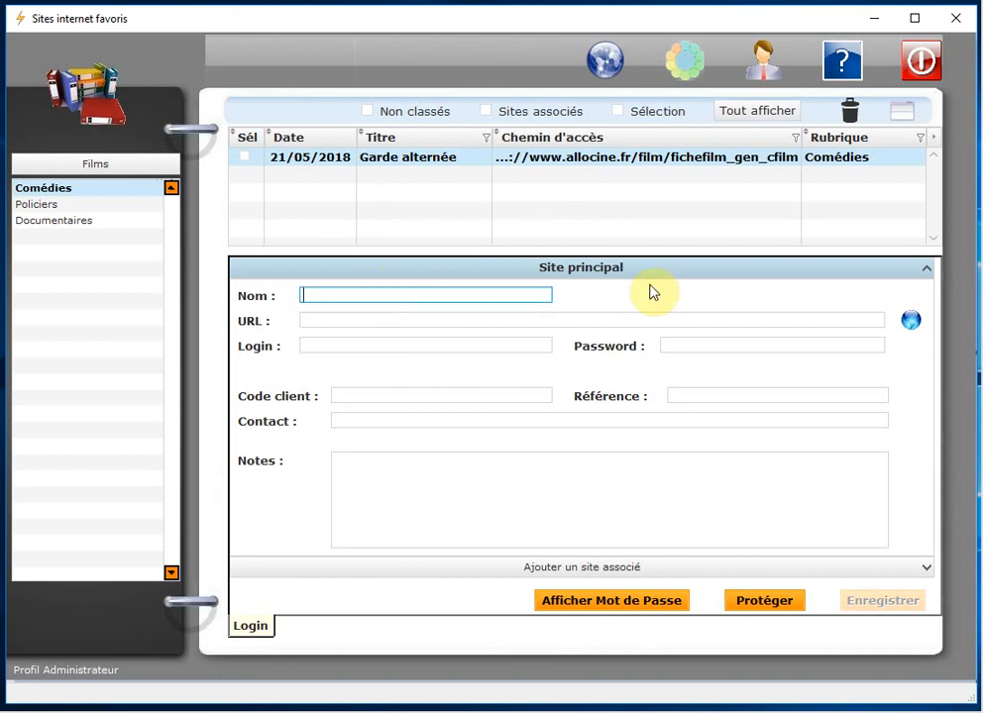
pyautogui.write('Taxi 3')
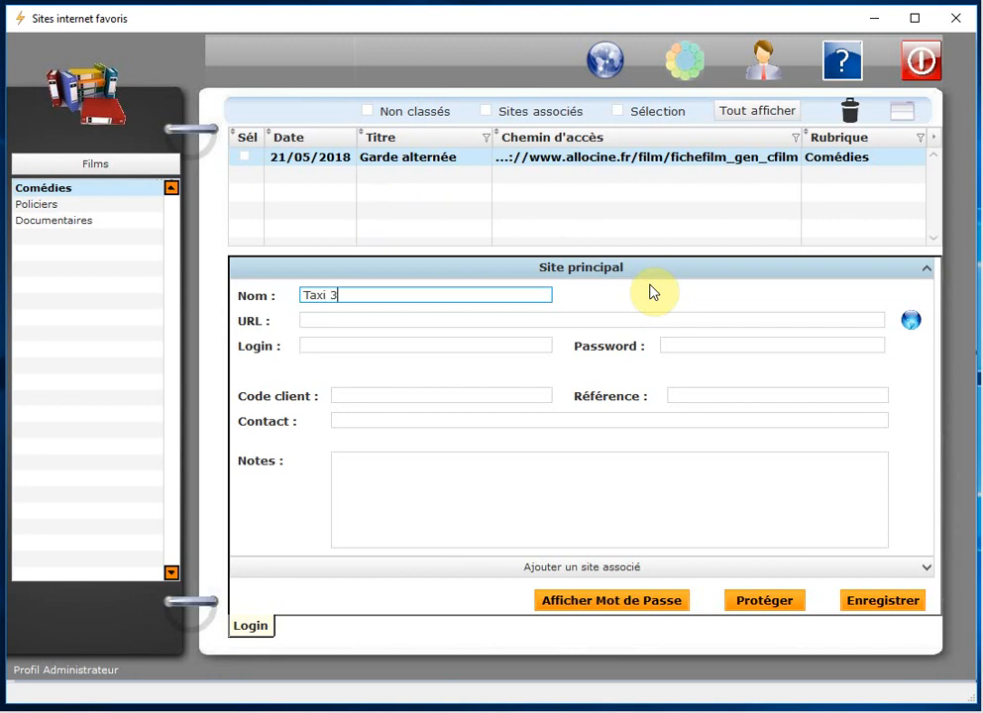
# Step: Copy the Taxi 3 AlloCiné address from Chrome, paste it as the URL, and save
pyautogui.hotkey('alt', 'Tab')
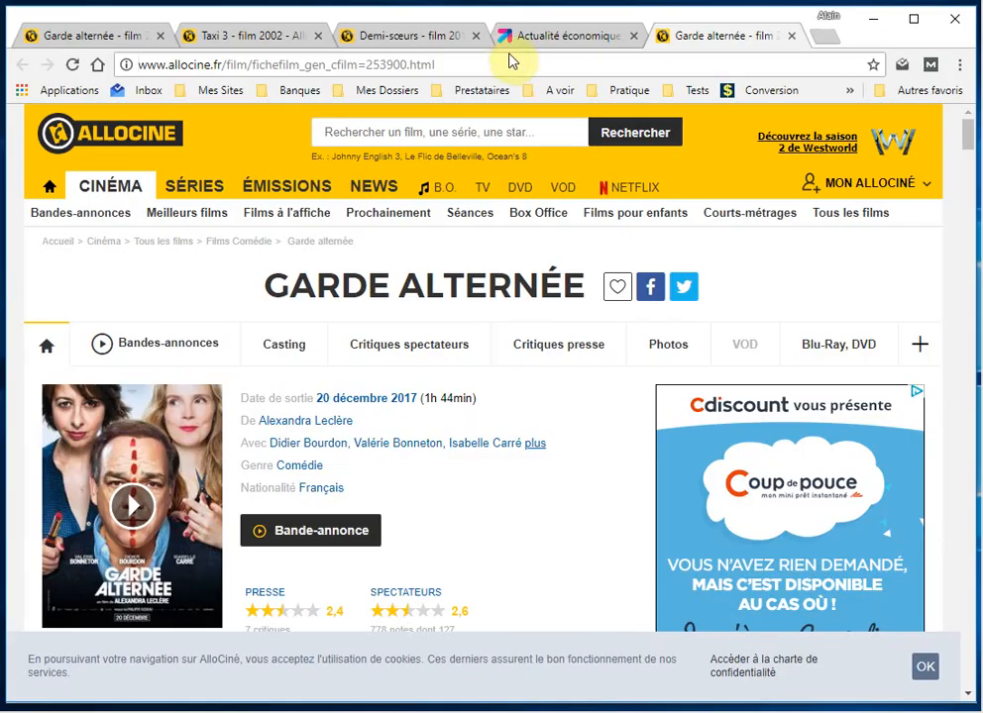
pyautogui.click(250, 37)
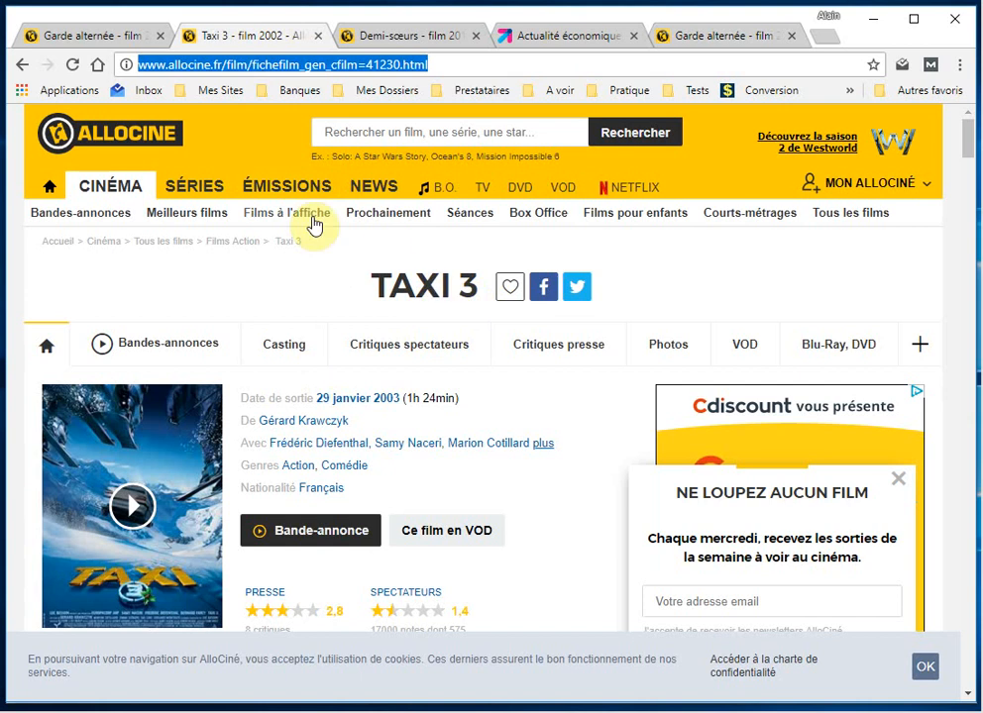
pyautogui.rightClick(396, 64)
pyautogui.click(448, 127)
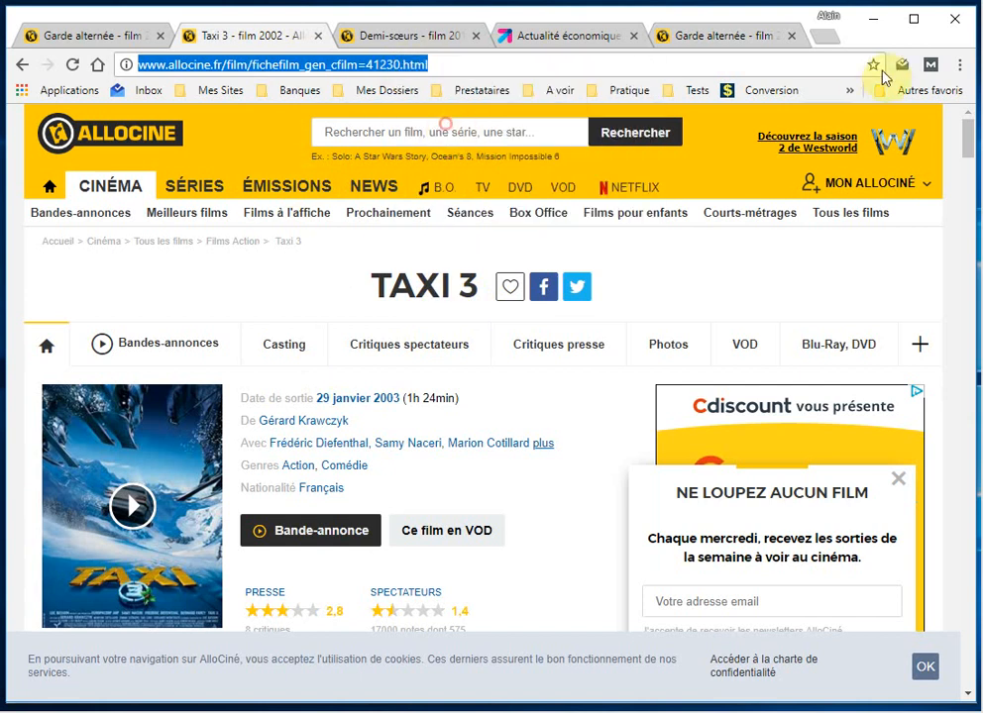
pyautogui.click(872, 18)
pyautogui.click(335, 320)
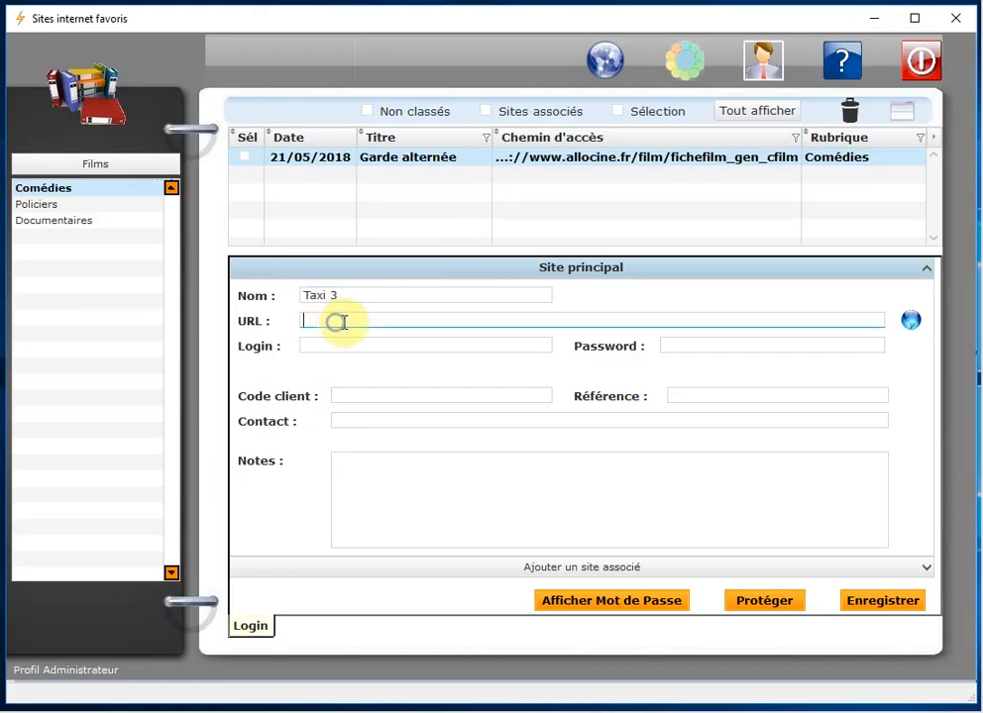
pyautogui.rightClick(336, 320)
pyautogui.click(379, 410)
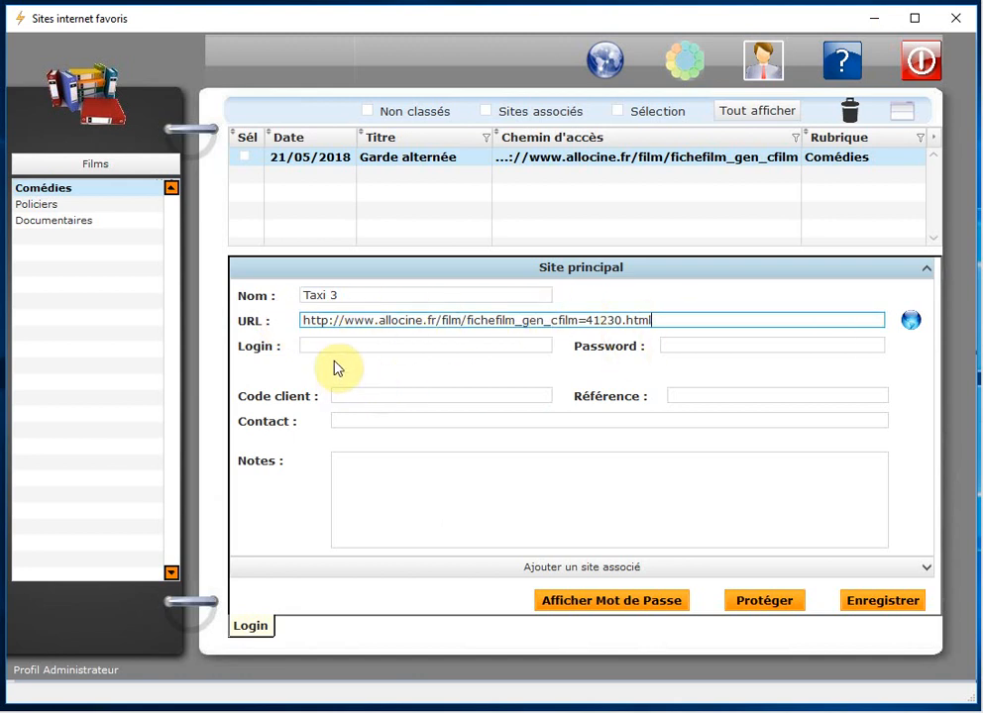
pyautogui.click(880, 603)
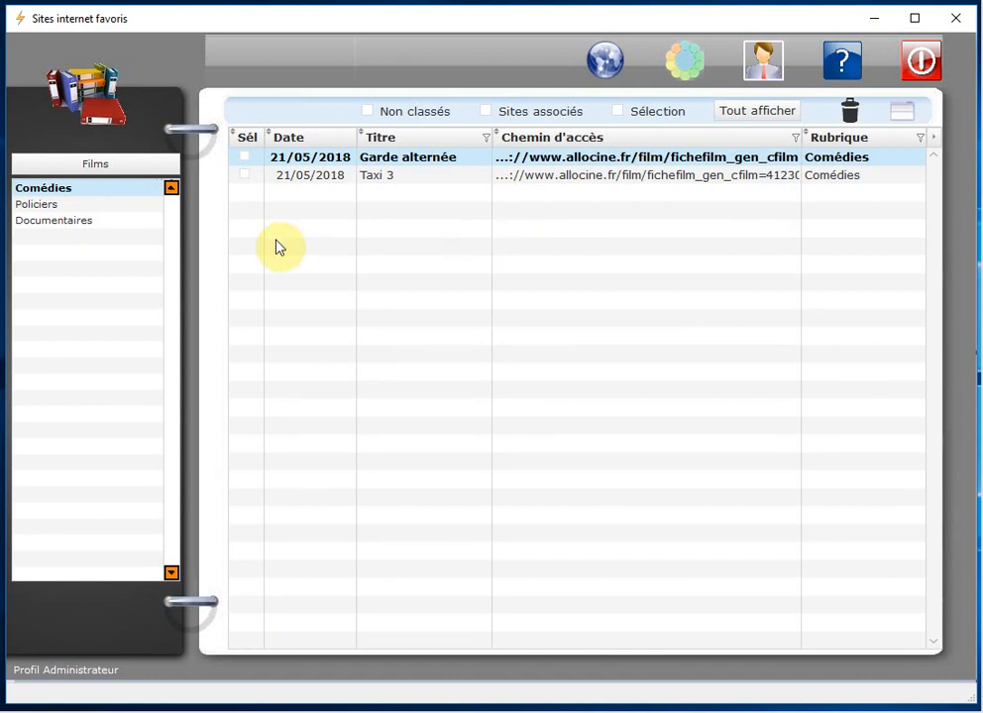
# Step: Show all sites, filter titles by 'Taxi', and file Taxi 3 under Policiers
pyautogui.click(48, 212)
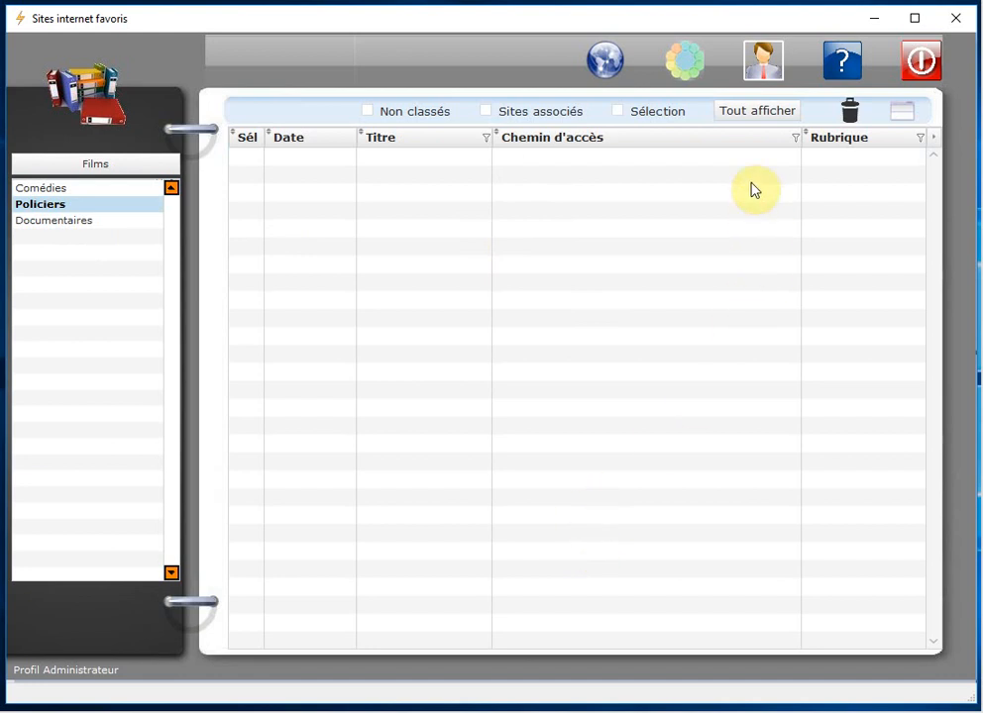
pyautogui.click(759, 116)
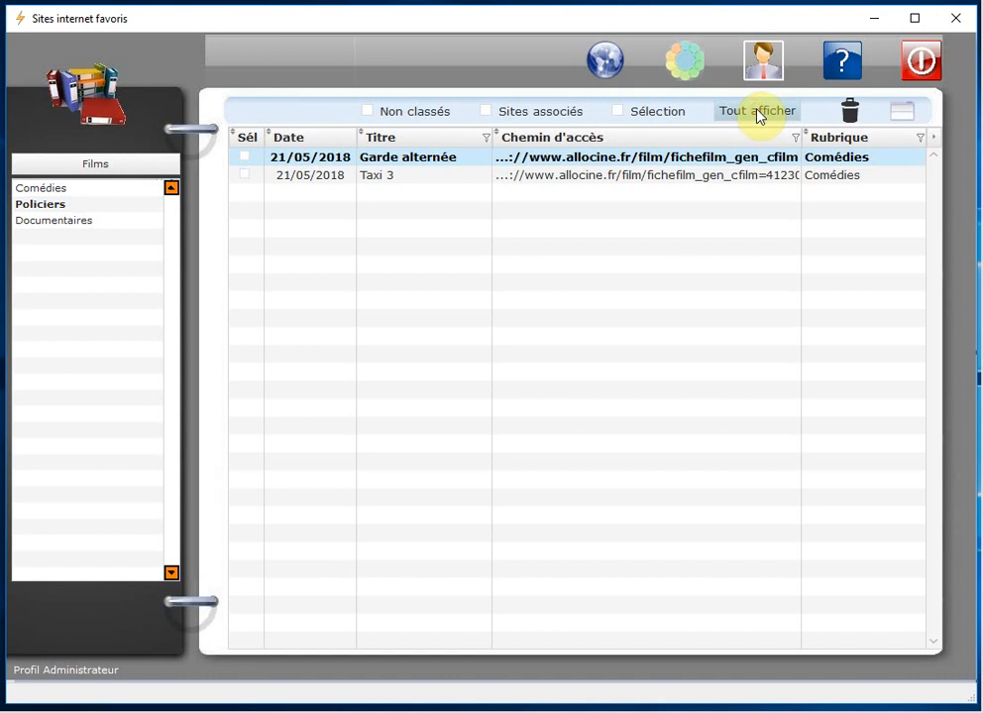
pyautogui.click(487, 145)
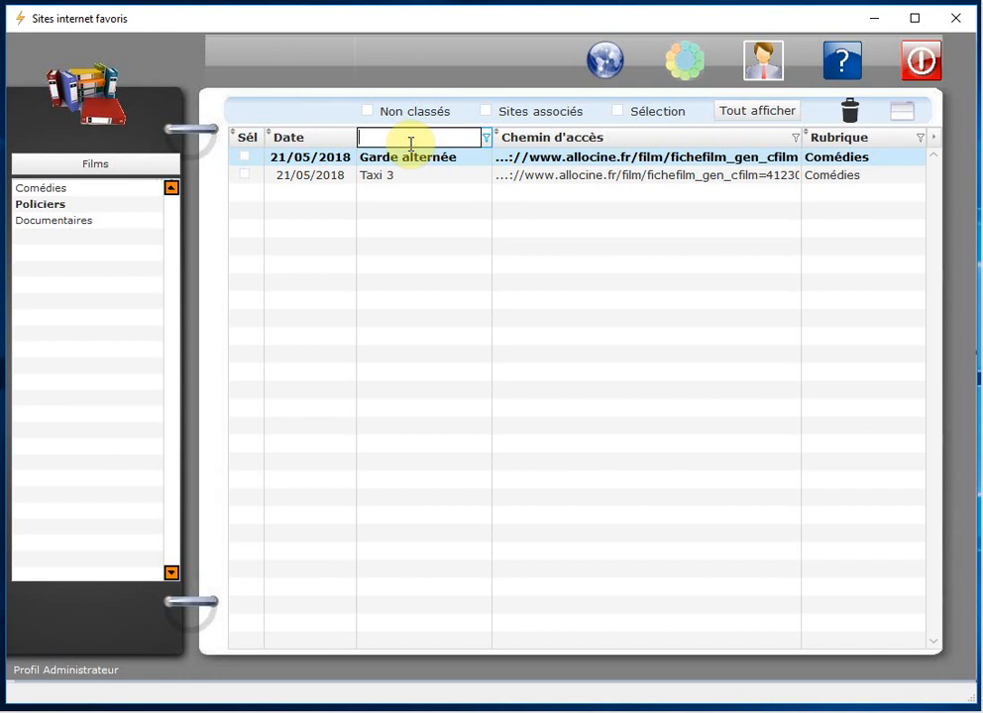
pyautogui.write('Taxi')
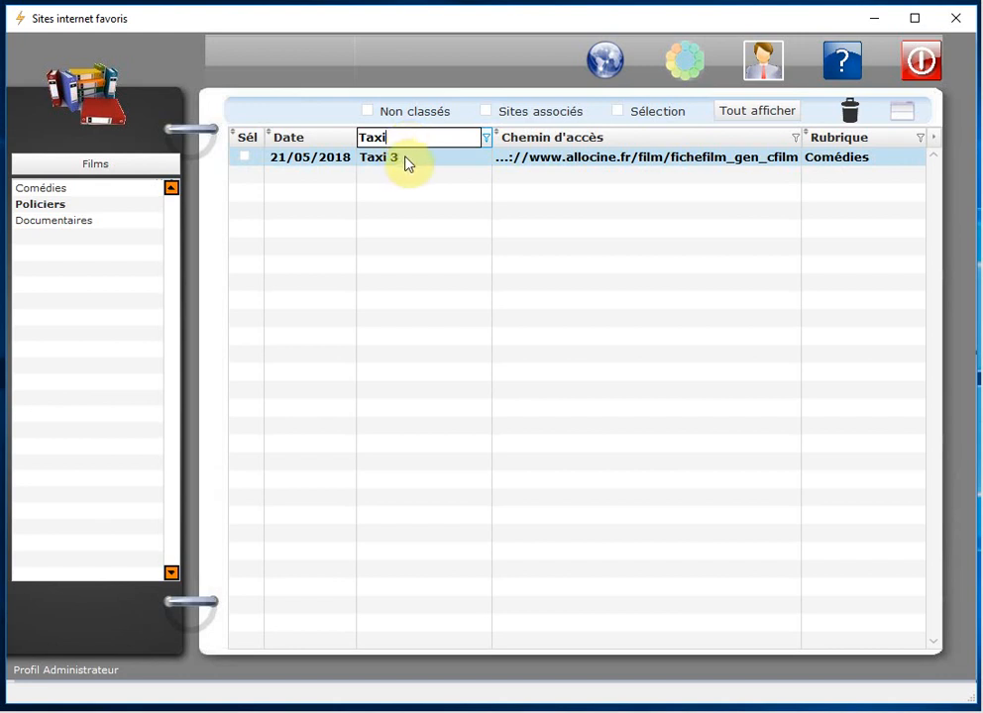
pyautogui.click(406, 164)
pyautogui.rightClick(406, 164)
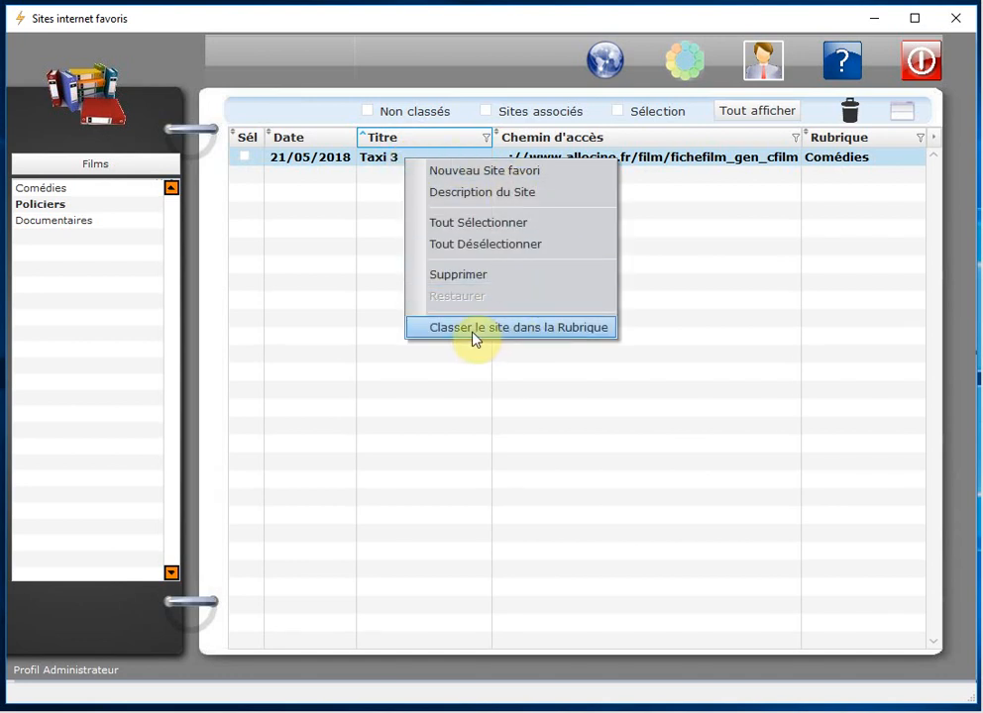
pyautogui.click(608, 329)
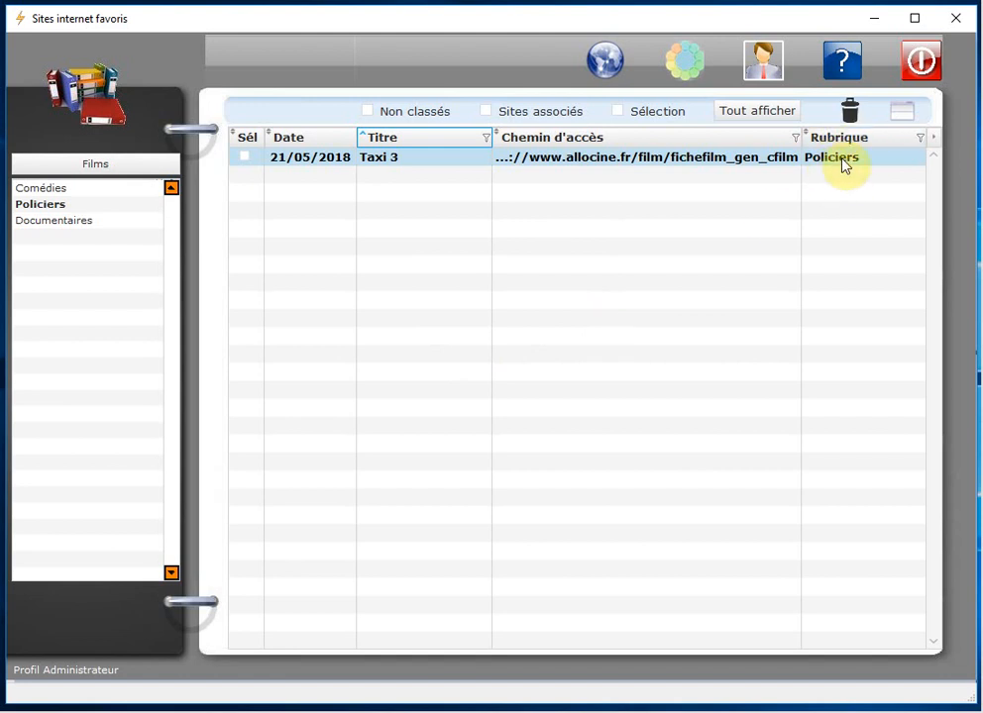
pyautogui.click(45, 188)
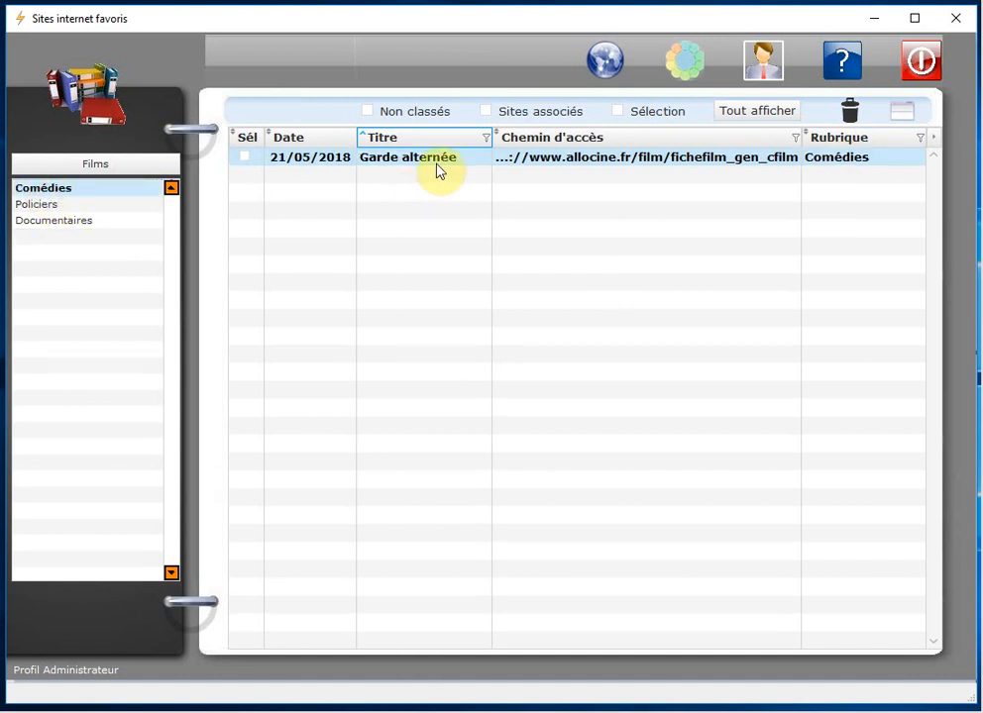
# Step: From the themes list, start a new favourite site named 'Demi-soeurs'
pyautogui.click(47, 205)
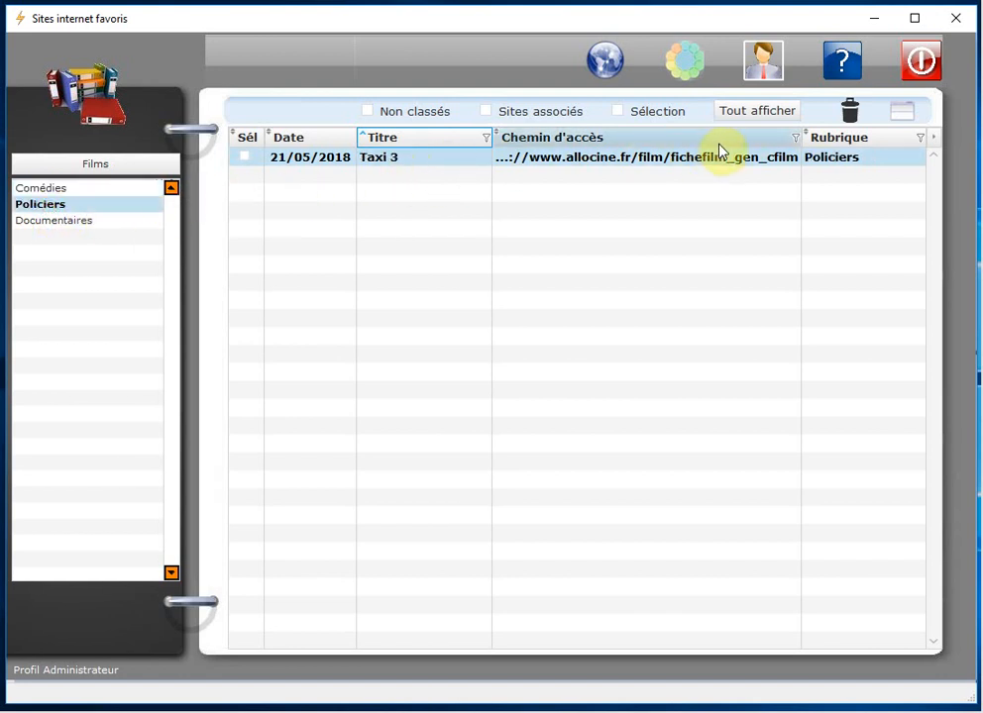
pyautogui.click(108, 165)
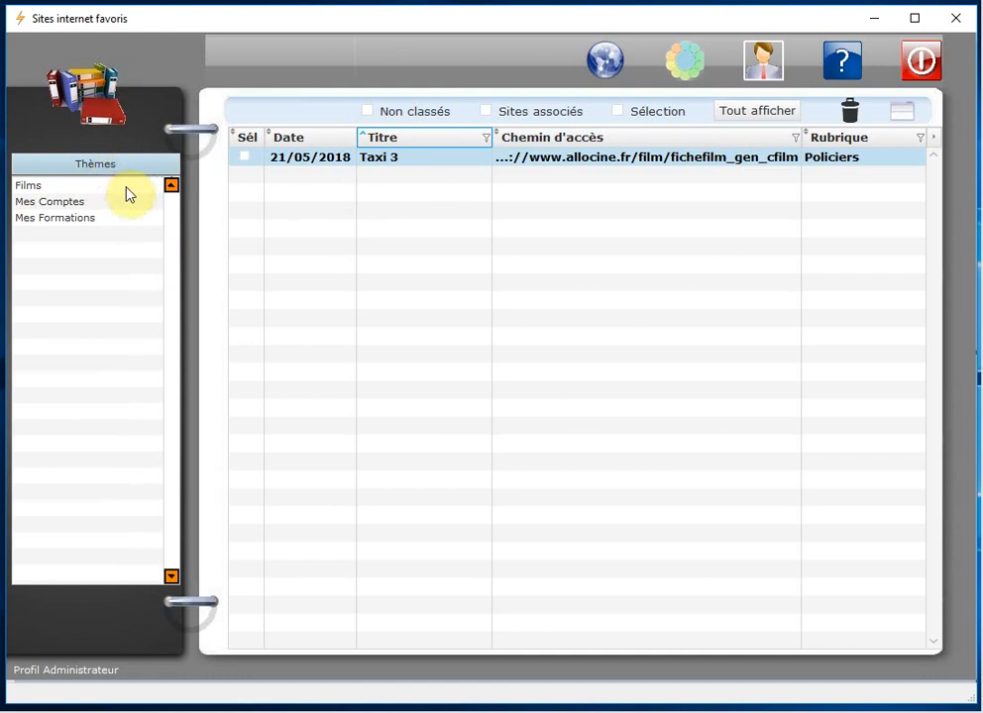
pyautogui.rightClick(379, 200)
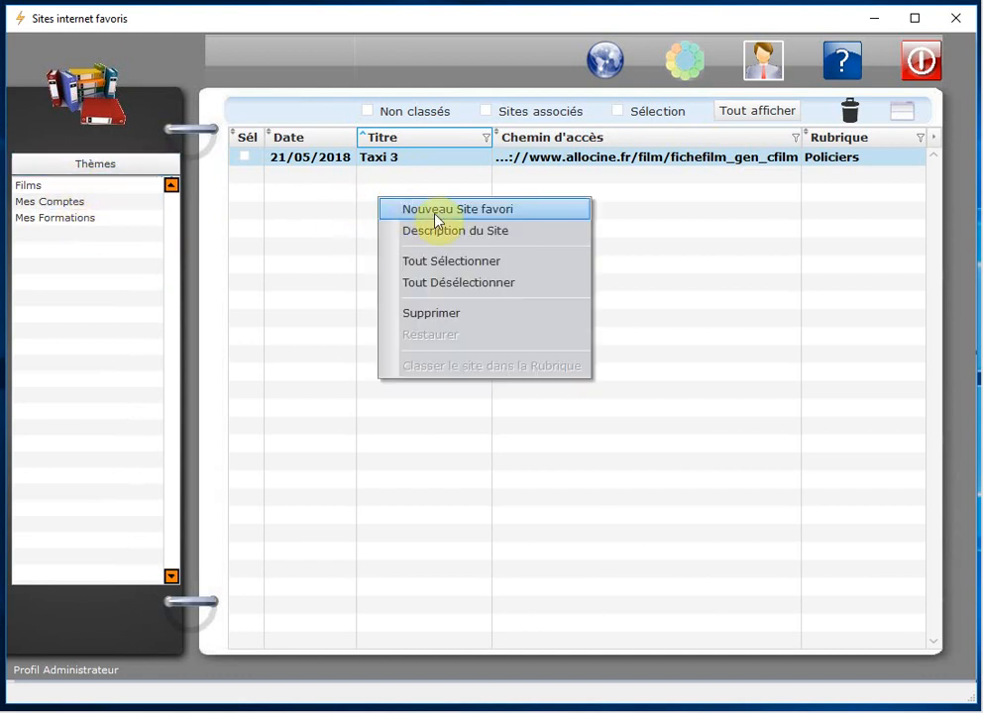
pyautogui.click(522, 210)
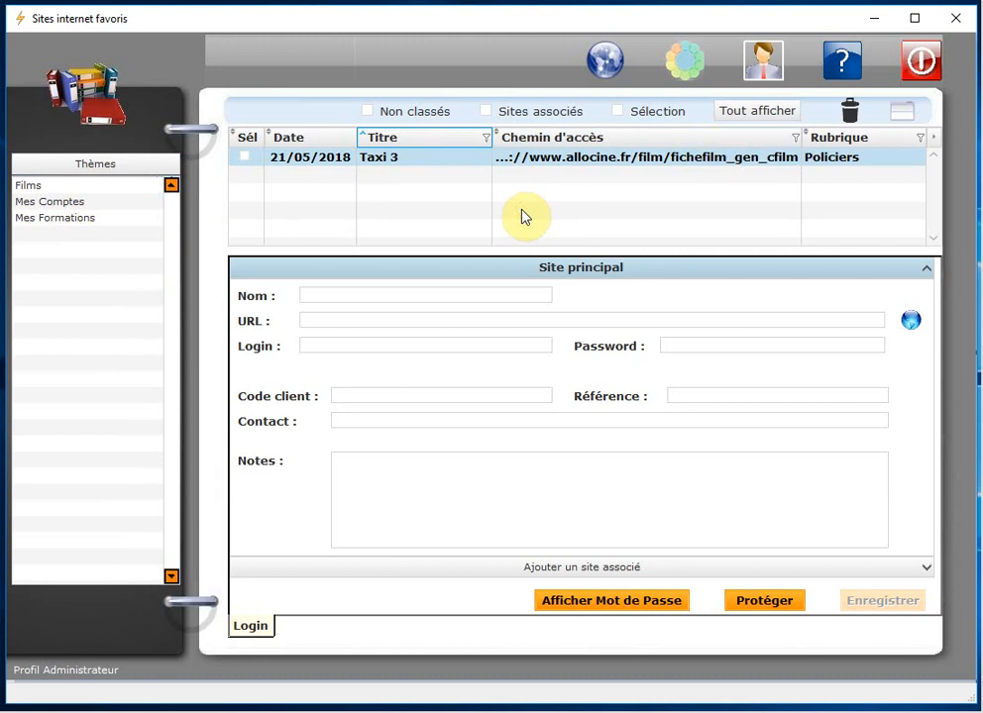
pyautogui.click(318, 322)
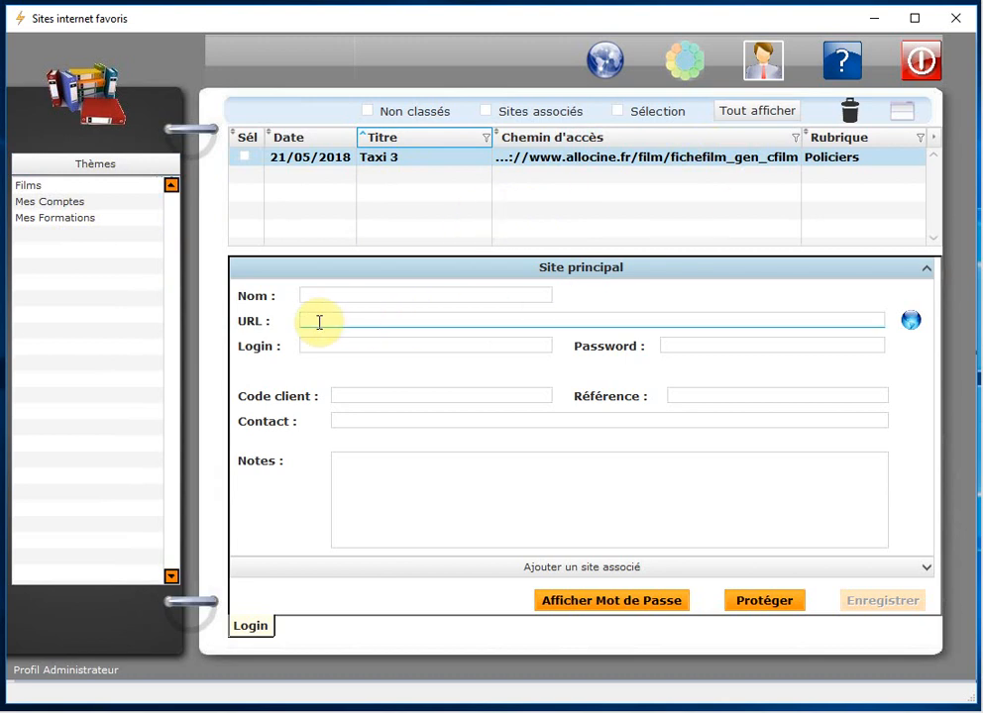
pyautogui.click(329, 296)
pyautogui.write('Dem')
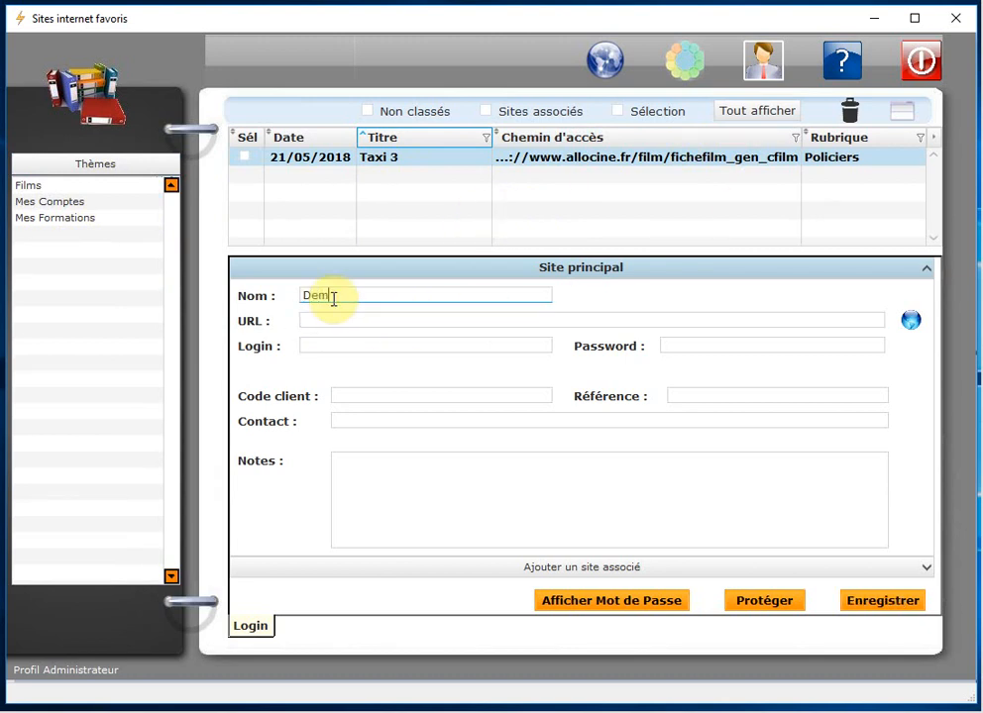
pyautogui.write('i-soeurs')
# Step: Copy the Demi-sœurs AlloCiné address from Chrome, paste it as the URL, and save
pyautogui.hotkey('alt', 'Tab')
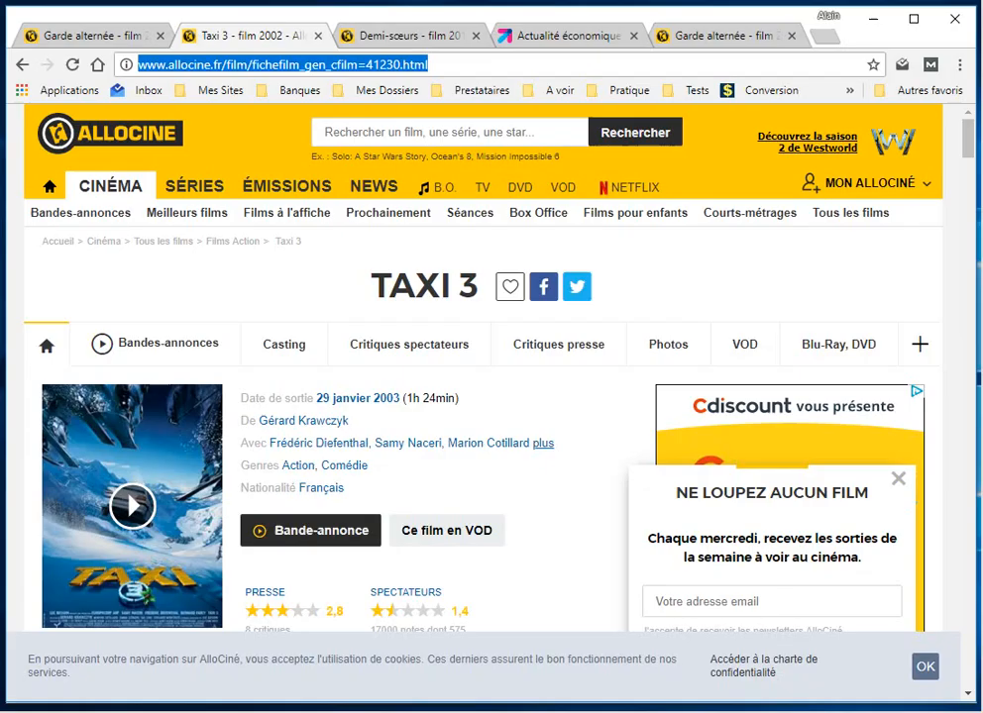
pyautogui.click(429, 33)
pyautogui.click(334, 70)
pyautogui.hotkey('ctrl', 'c')
pyautogui.rightClick(335, 69)
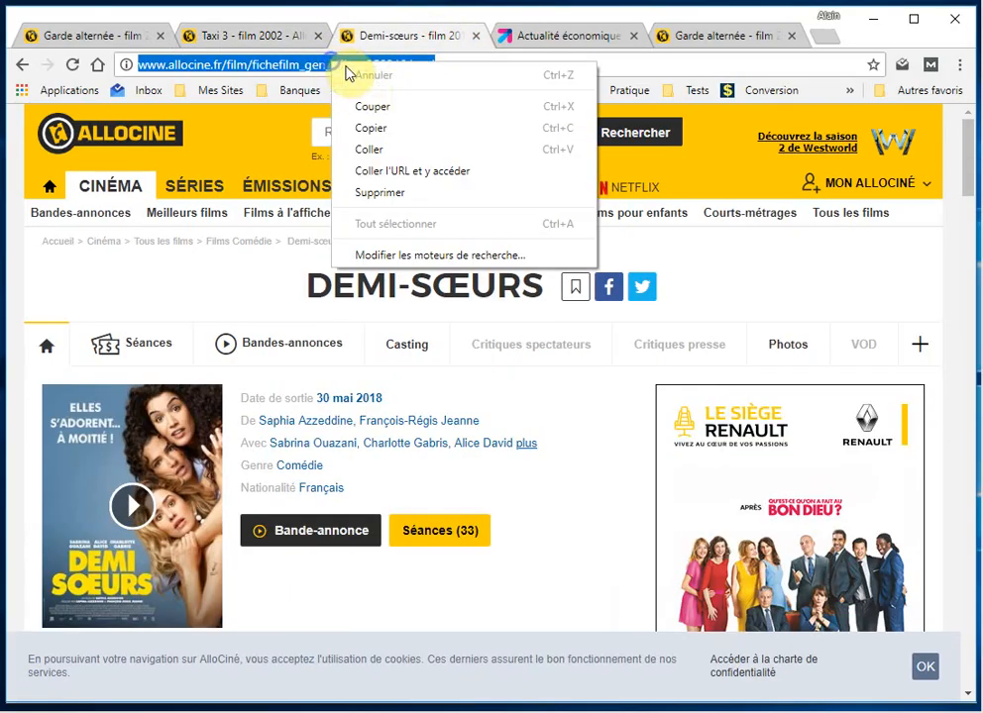
pyautogui.click(386, 127)
pyautogui.click(872, 19)
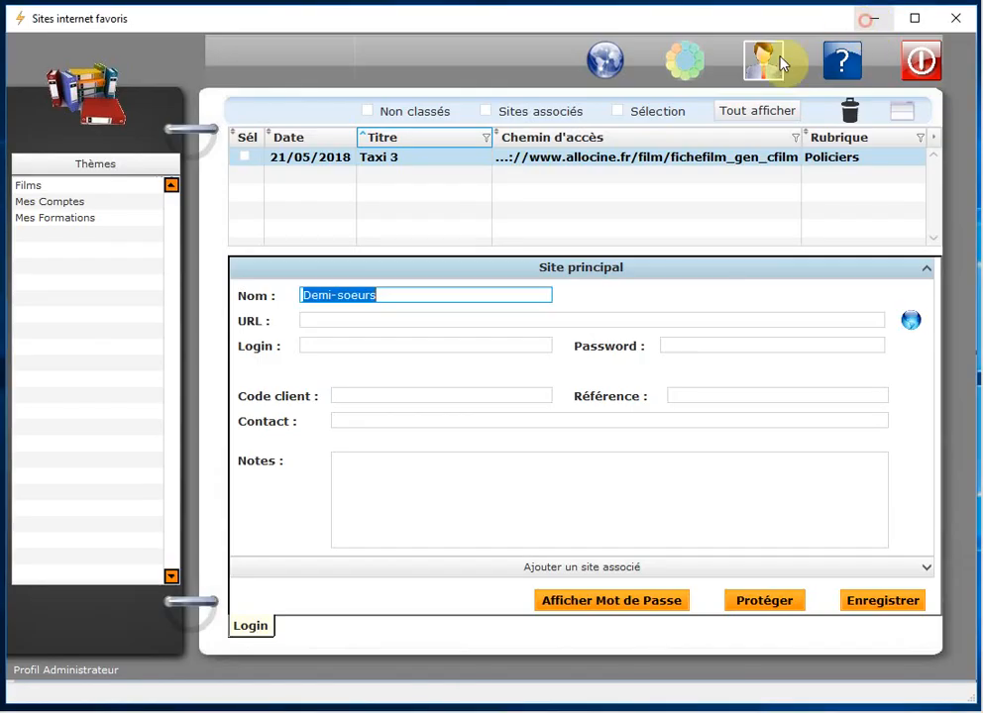
pyautogui.click(329, 318)
pyautogui.rightClick(327, 320)
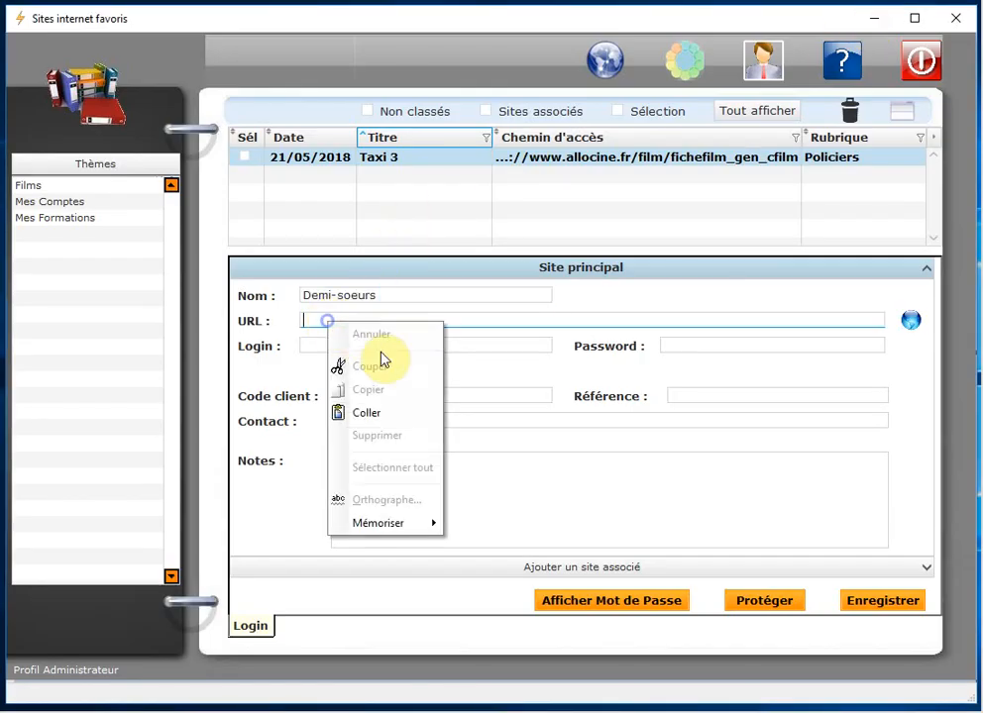
pyautogui.click(366, 412)
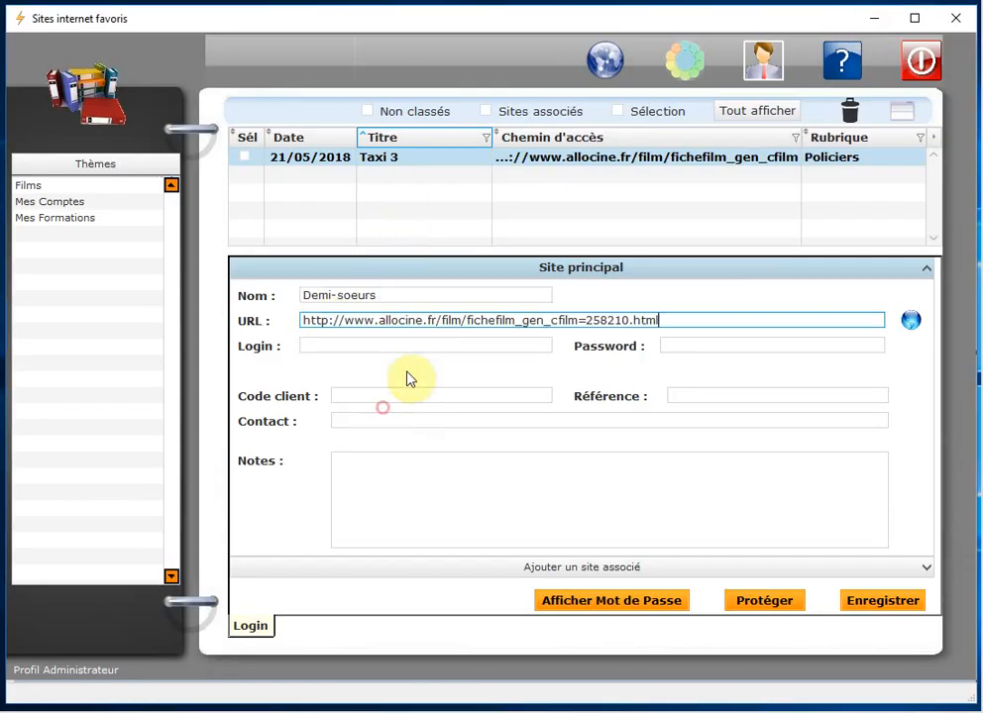
pyautogui.click(879, 600)
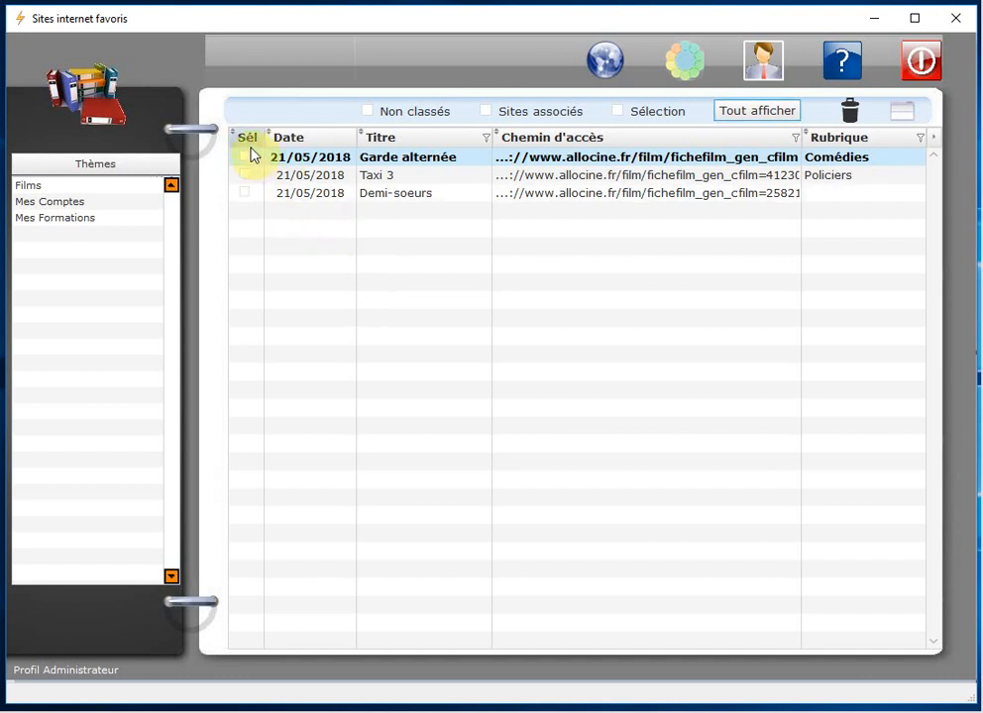
# Step: Tick Demi-soeurs, open Films, show only ticked sites, and file it under Comédies
pyautogui.click(245, 193)
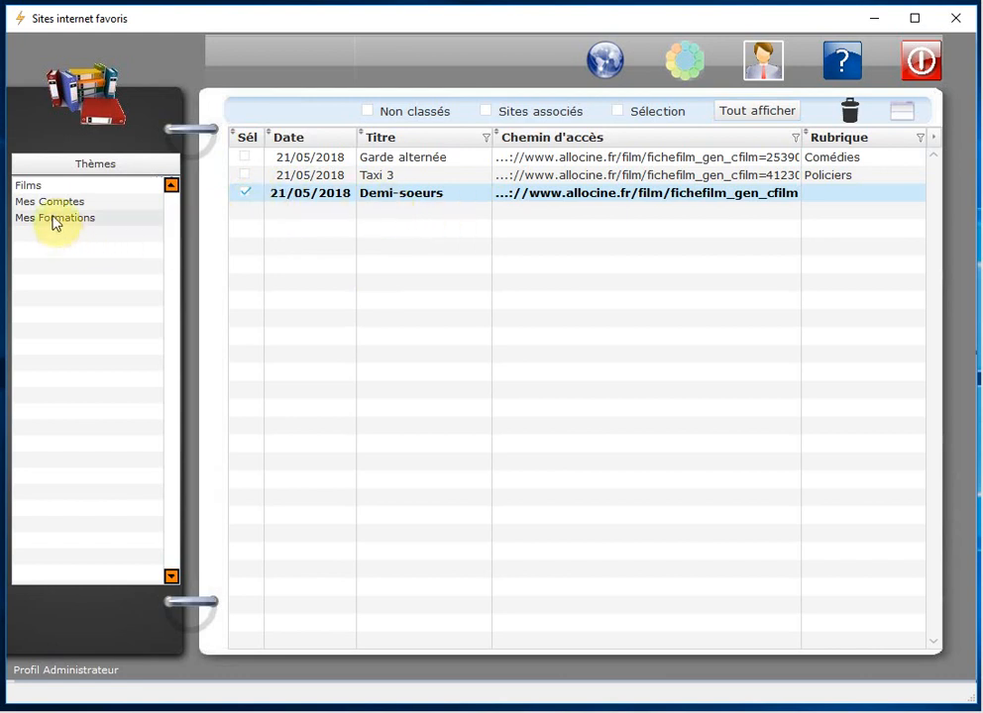
pyautogui.doubleClick(34, 189)
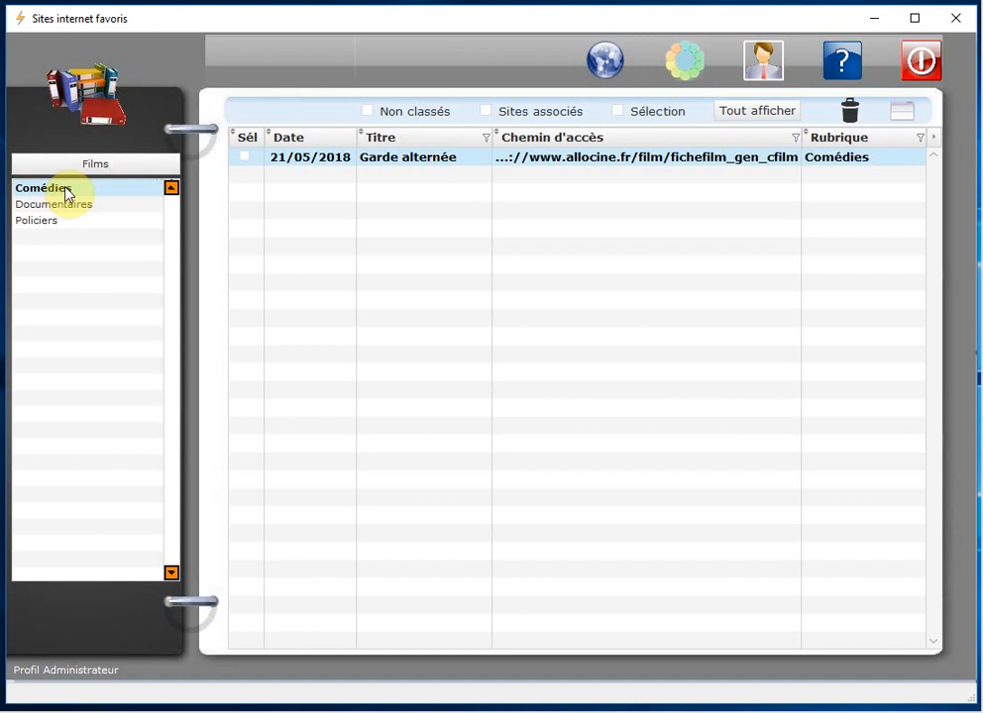
pyautogui.click(619, 113)
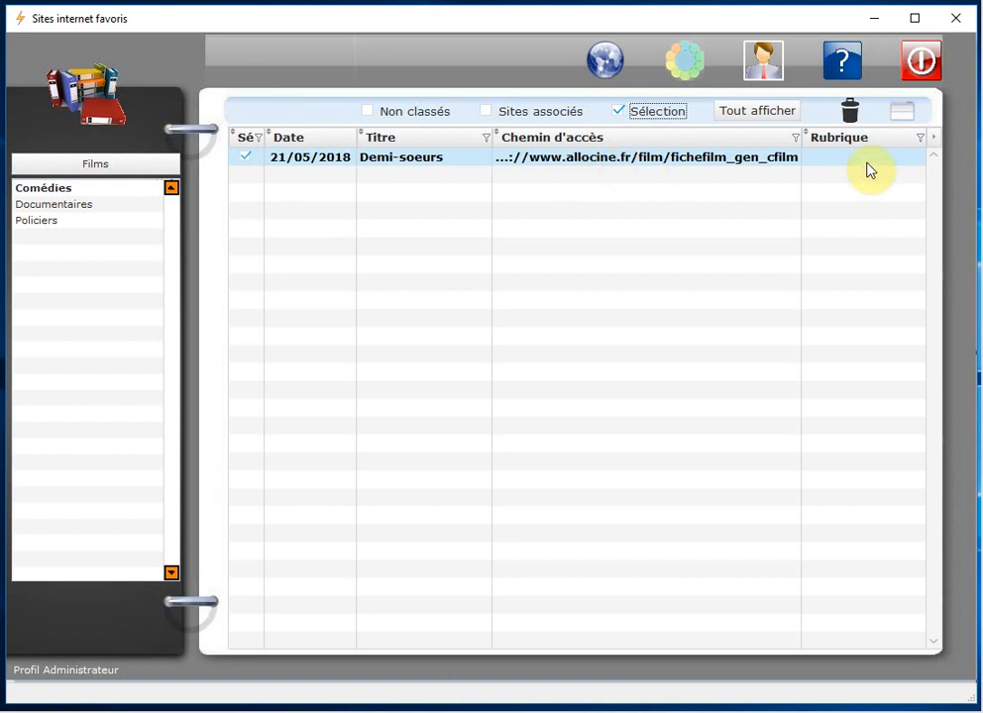
pyautogui.rightClick(683, 159)
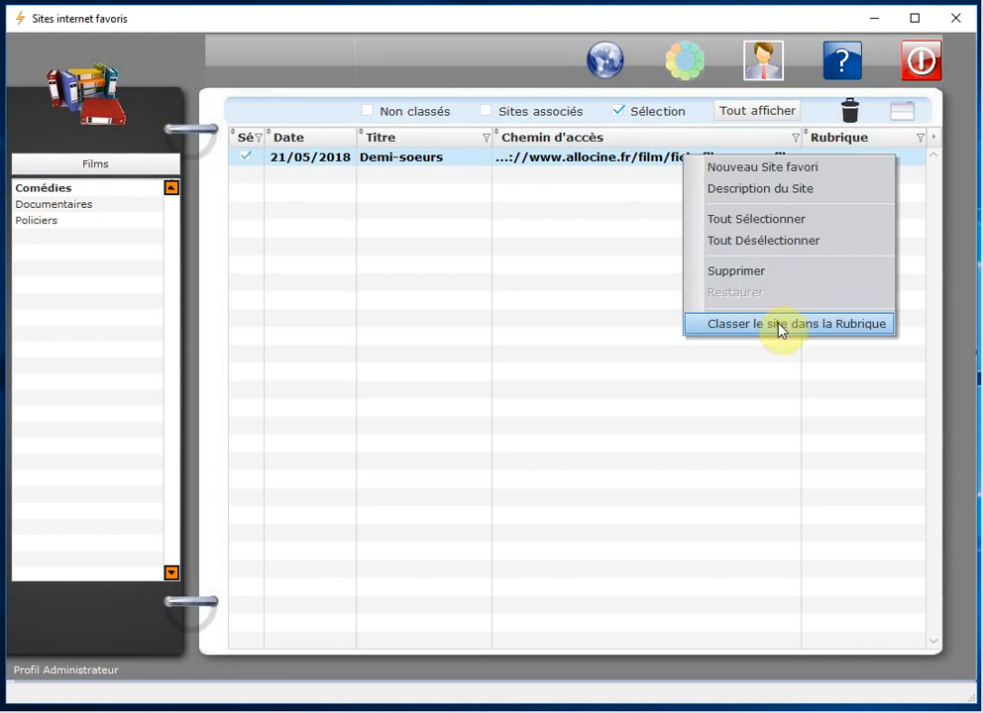
pyautogui.click(876, 325)
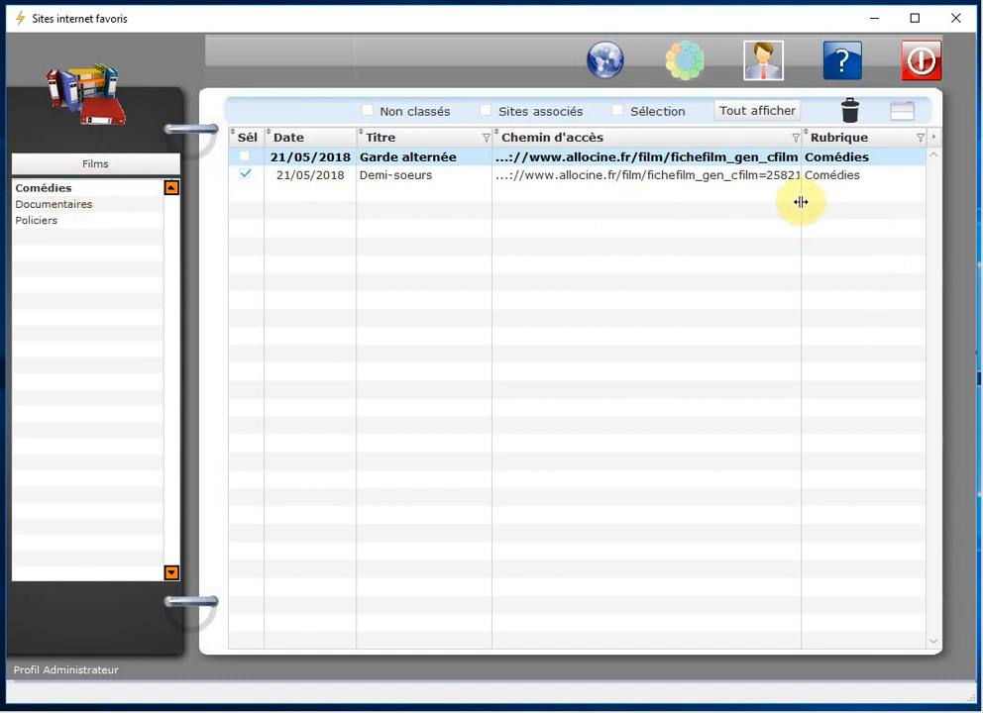
# Step: Untick Demi-soeurs and tick Garde alternée and, from Policiers, Taxi 3
pyautogui.click(838, 179)
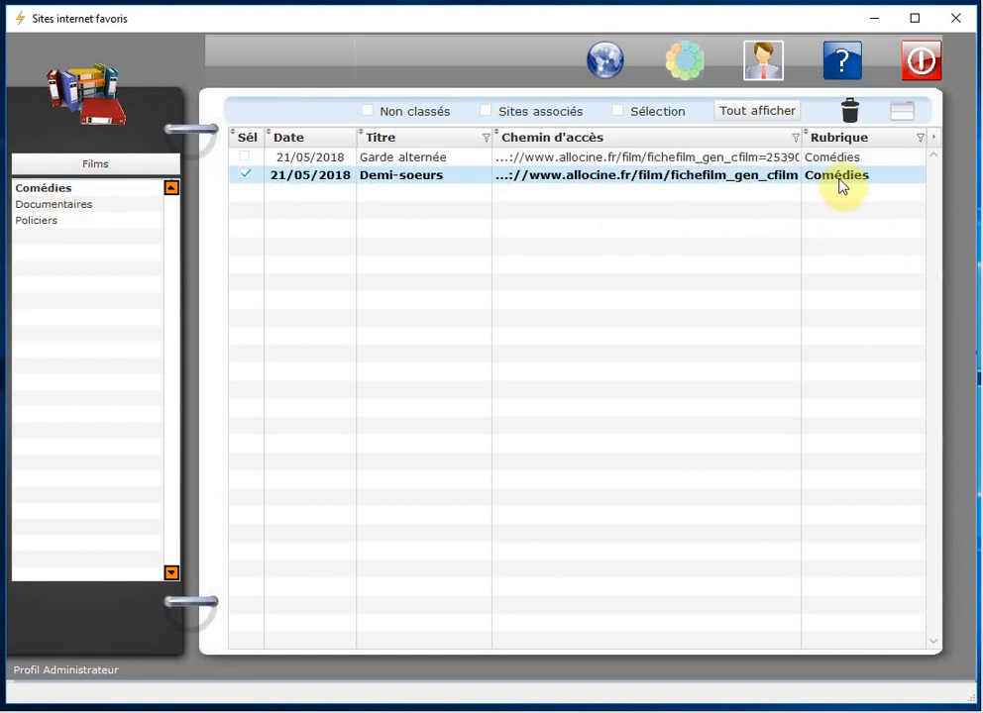
pyautogui.click(247, 176)
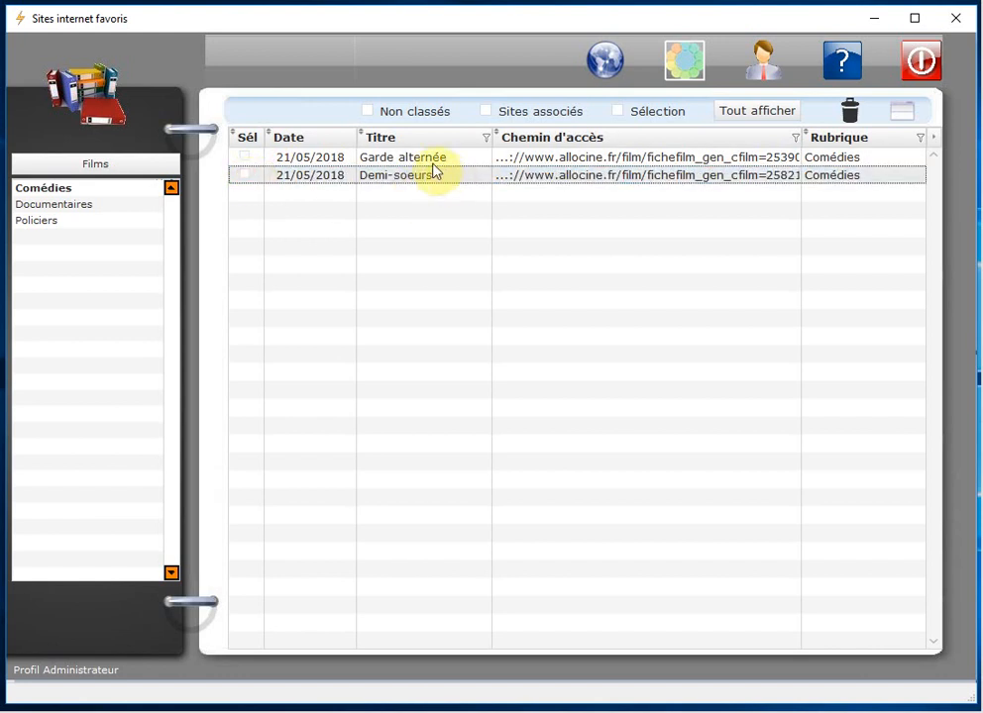
pyautogui.click(247, 159)
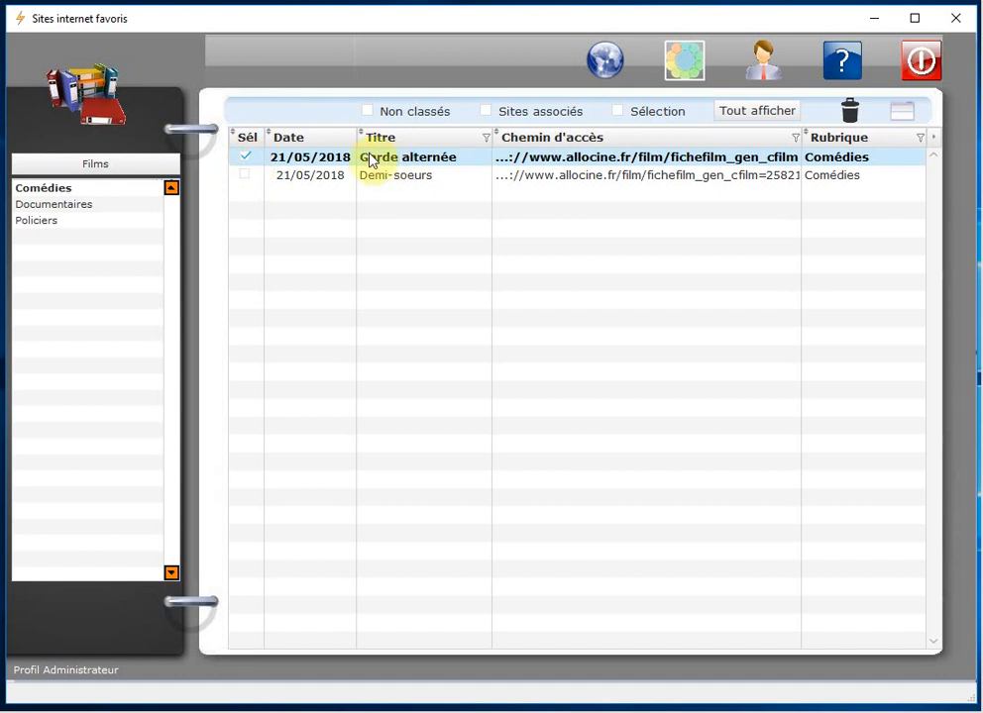
pyautogui.click(41, 221)
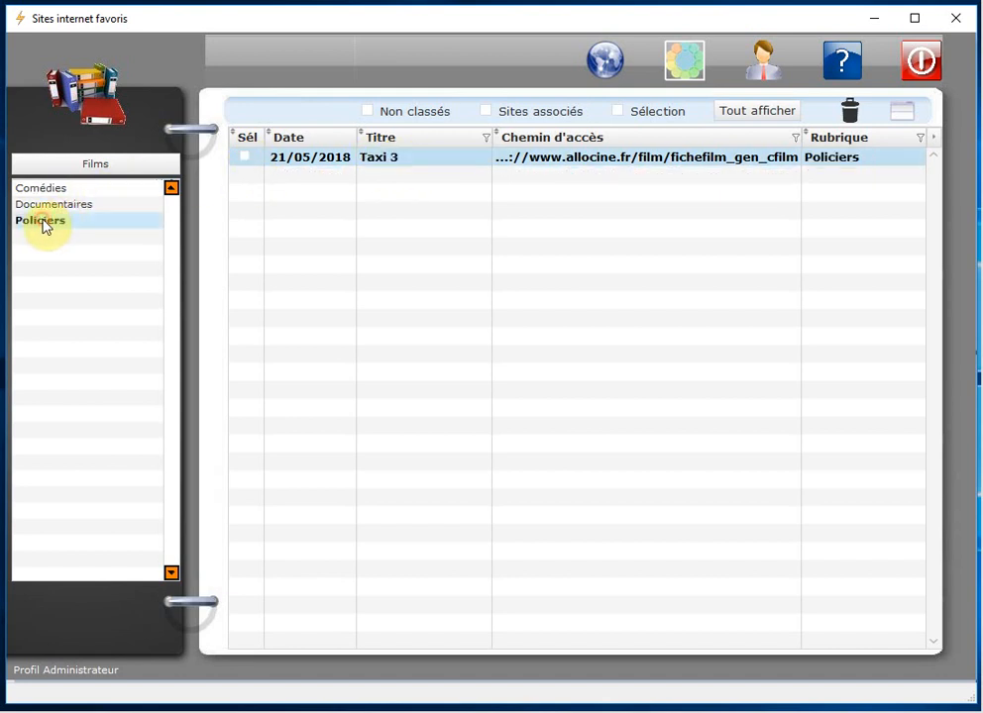
pyautogui.click(246, 157)
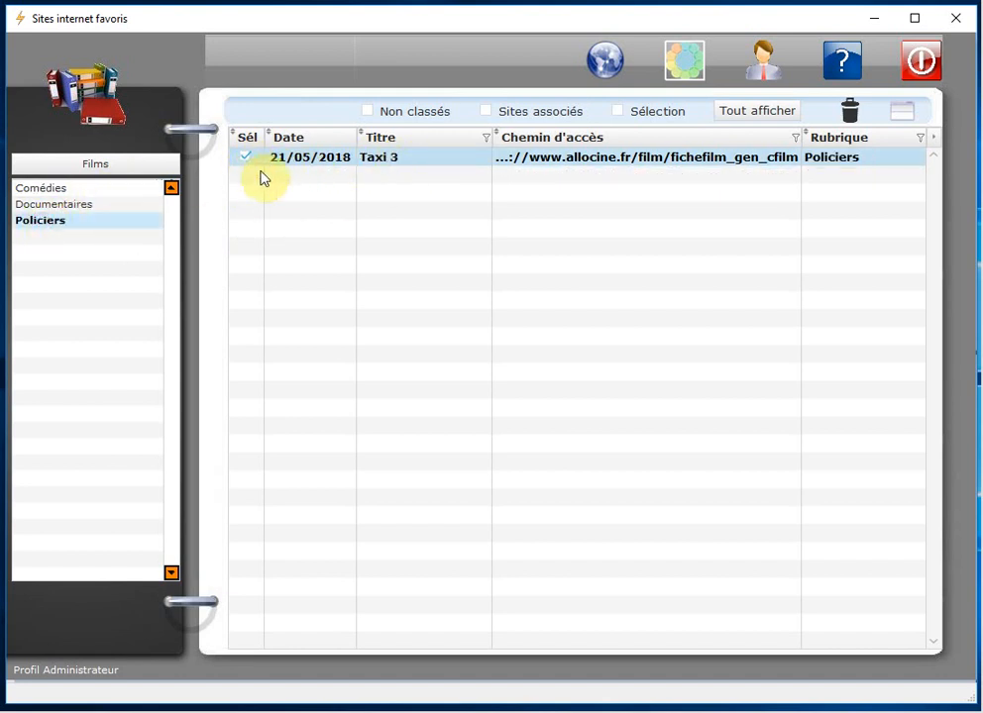
# Step: Show only the ticked sites and file them under the Documentaires rubric
pyautogui.click(620, 115)
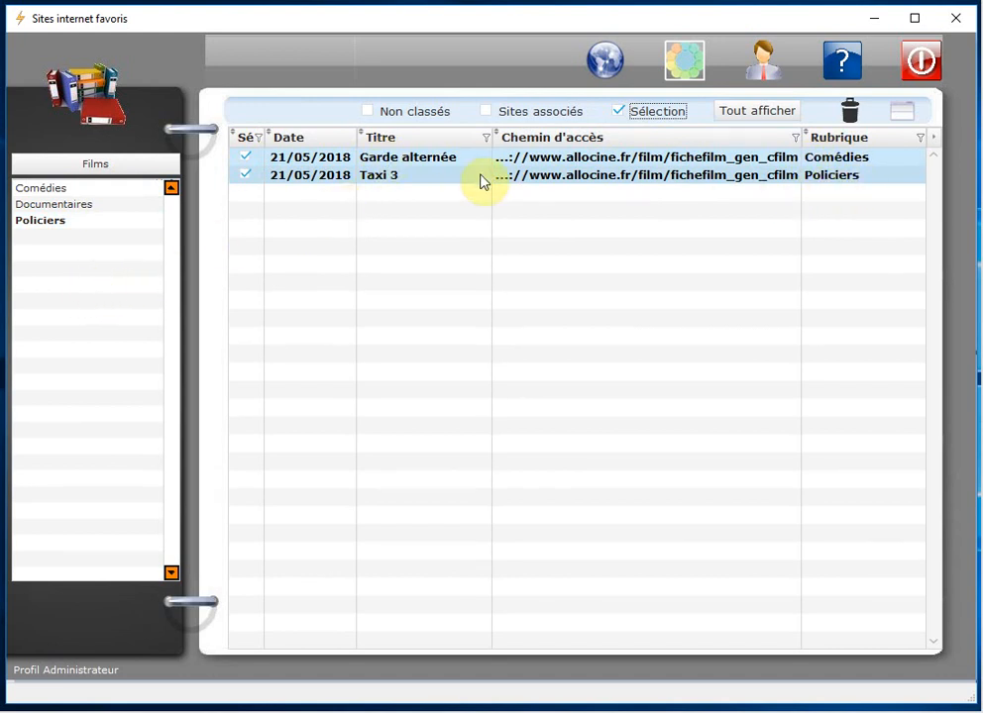
pyautogui.click(87, 208)
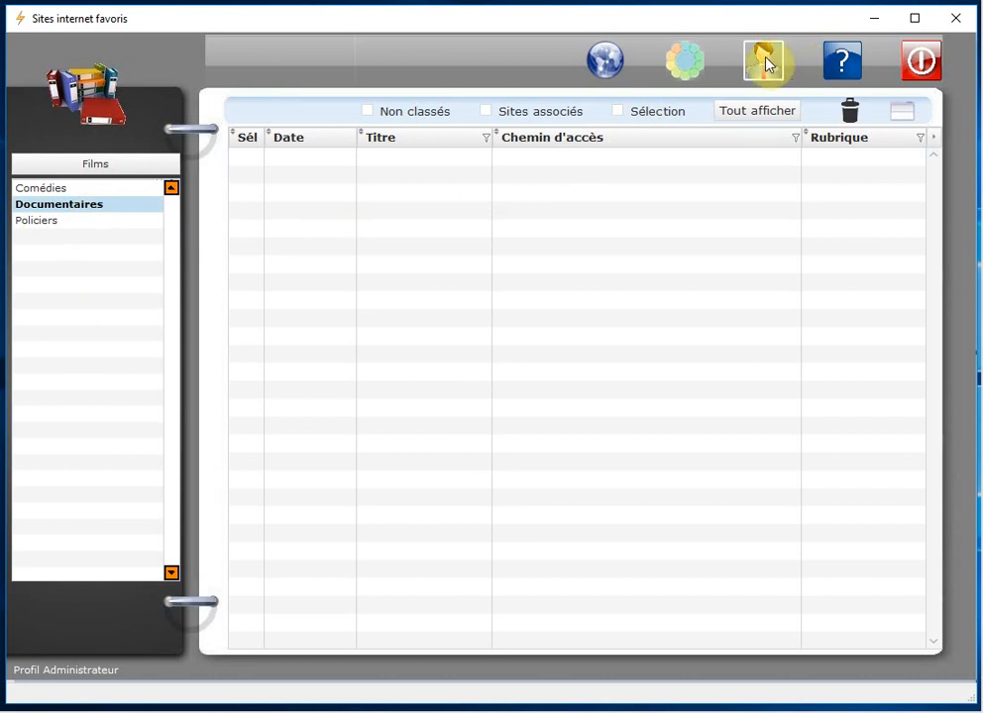
pyautogui.click(622, 114)
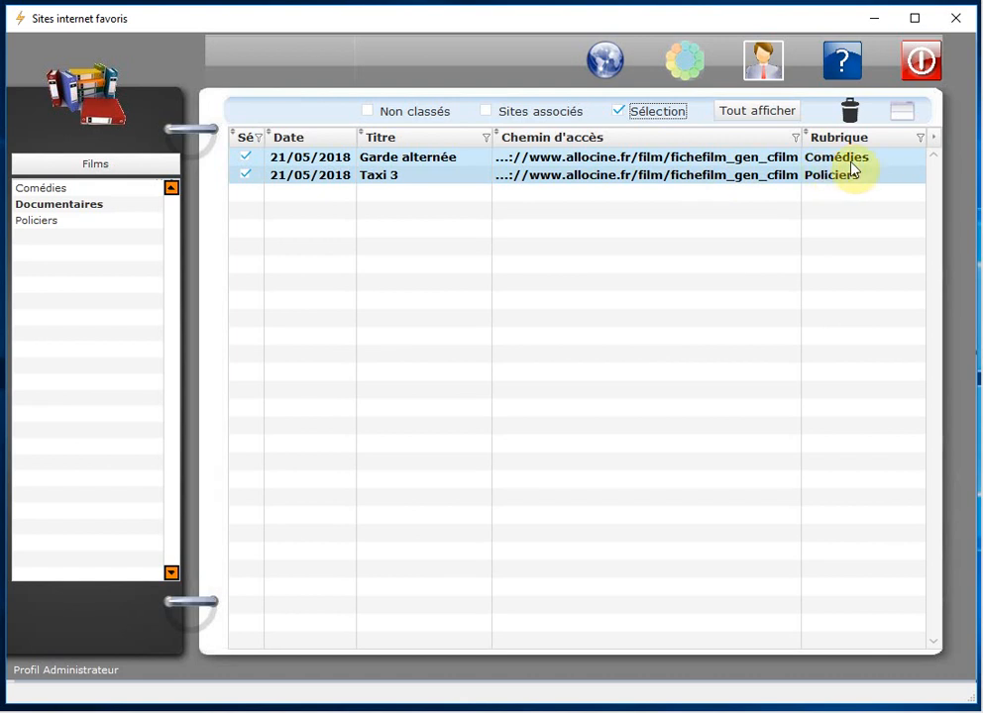
pyautogui.rightClick(674, 173)
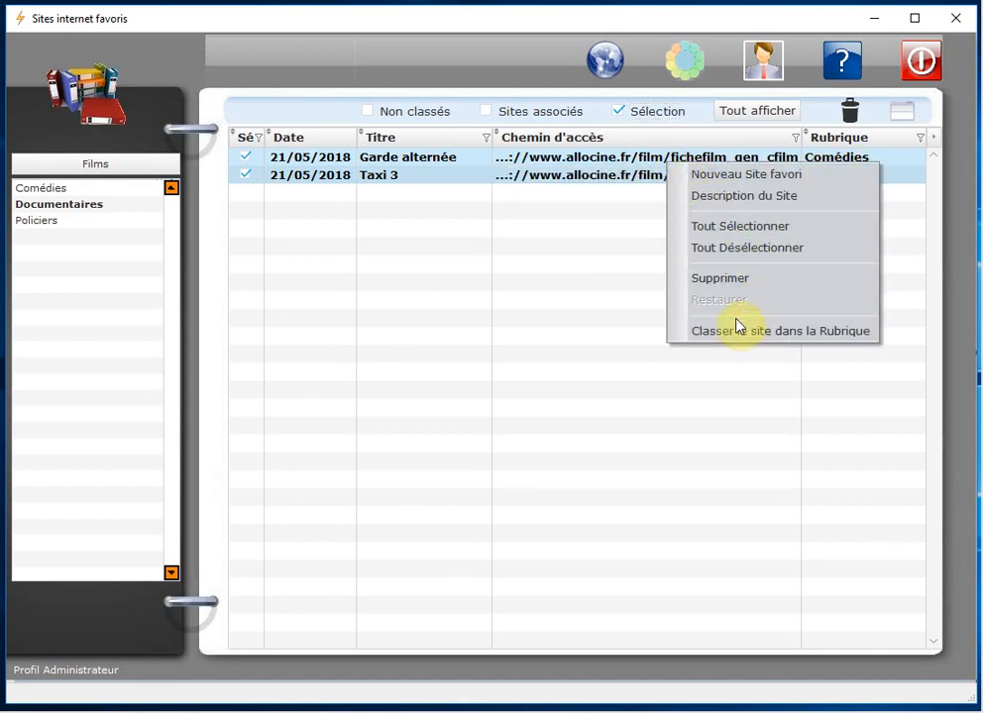
pyautogui.click(865, 333)
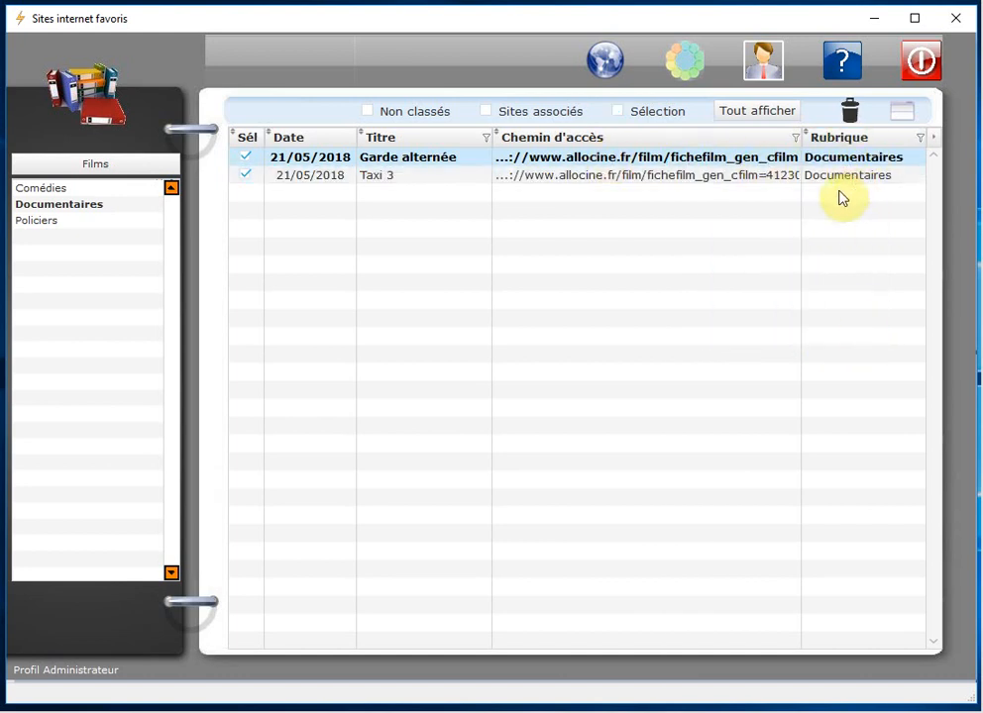
# Step: Untick Taxi 3 so only Garde alternée stays ticked
pyautogui.click(248, 174)
pyautogui.click(245, 159)
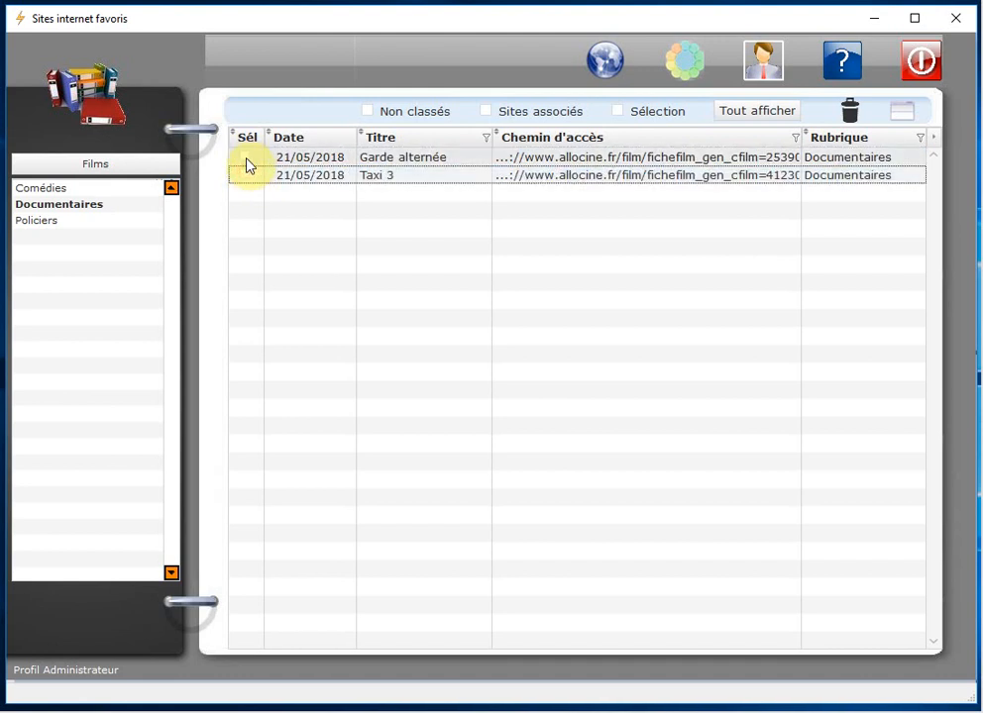
pyautogui.click(247, 159)
pyautogui.click(248, 175)
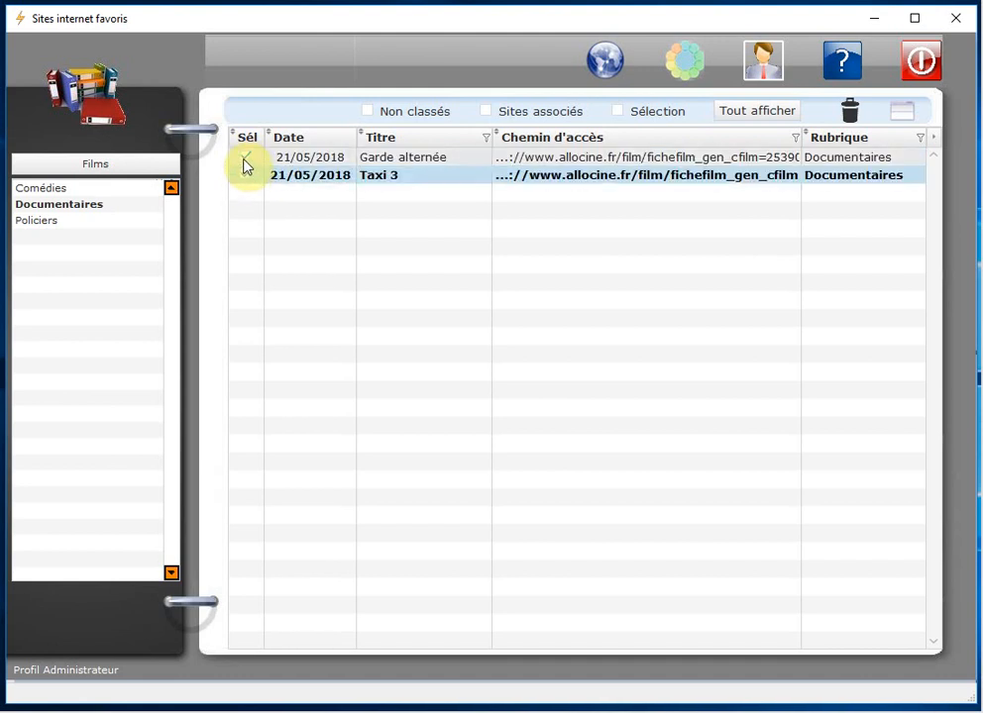
pyautogui.click(246, 175)
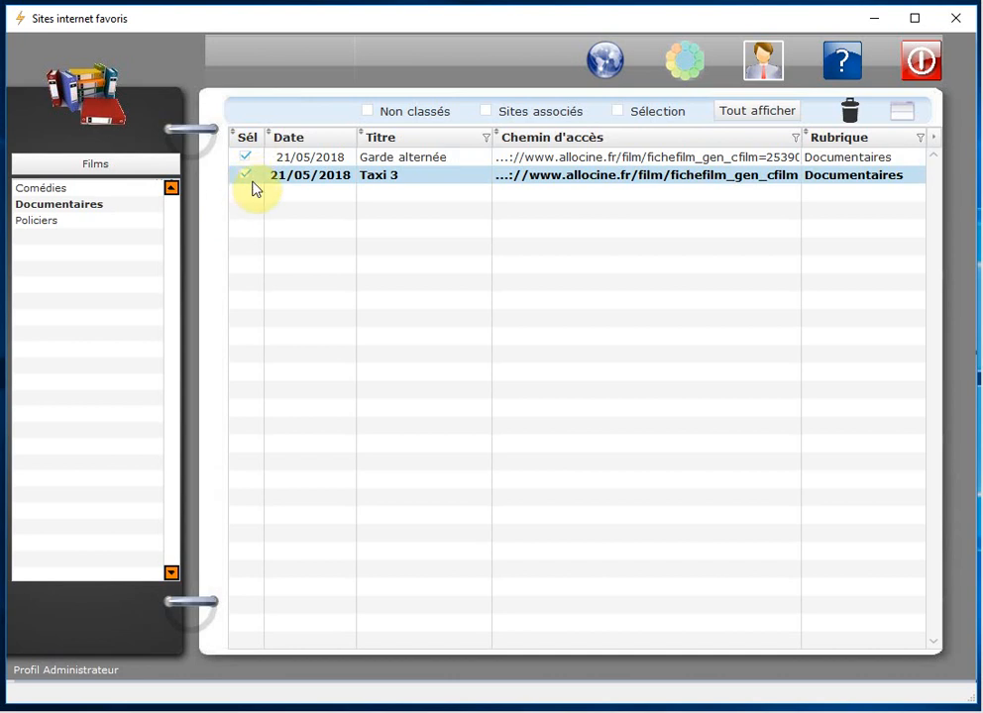
pyautogui.click(241, 161)
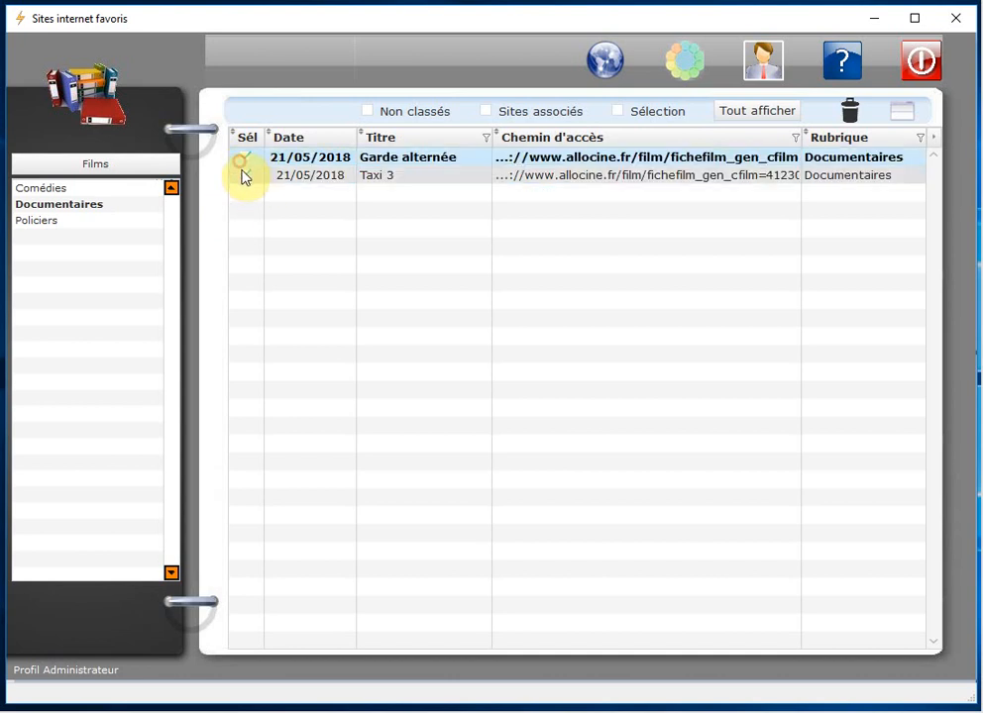
pyautogui.click(245, 173)
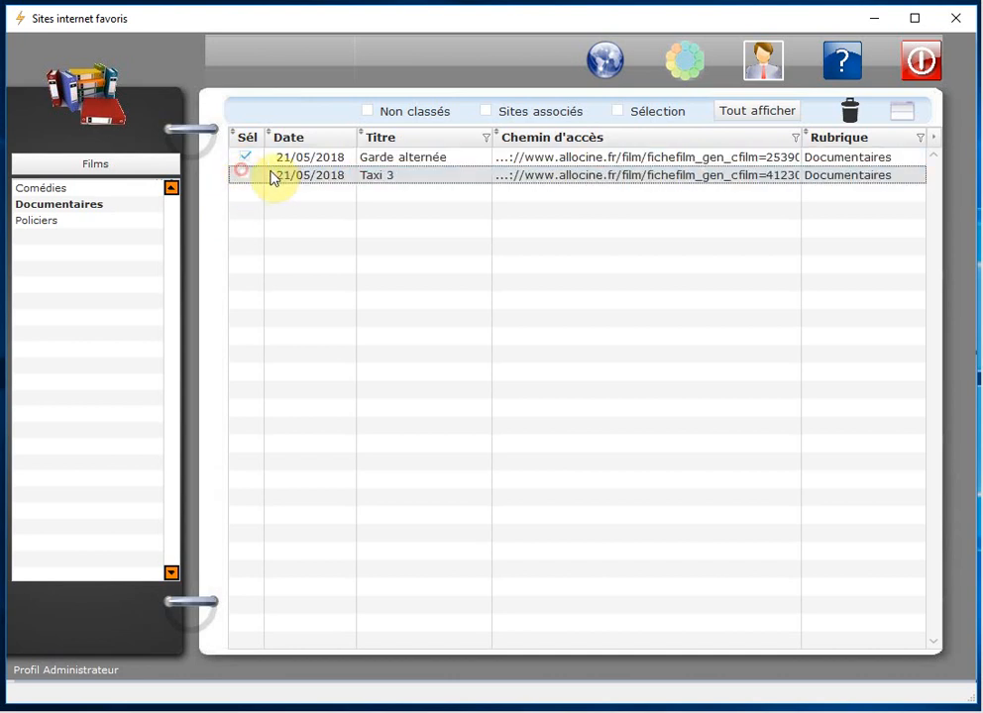
# Step: Select the Garde alternée and Taxi 3 rows together
pyautogui.click(408, 164)
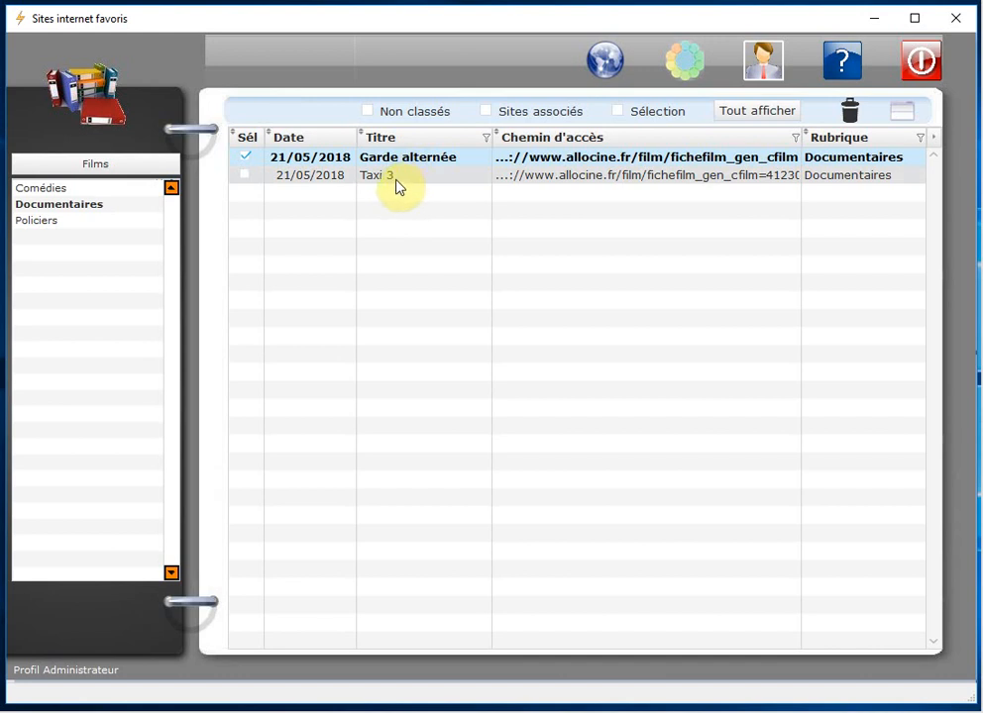
pyautogui.click(400, 181)
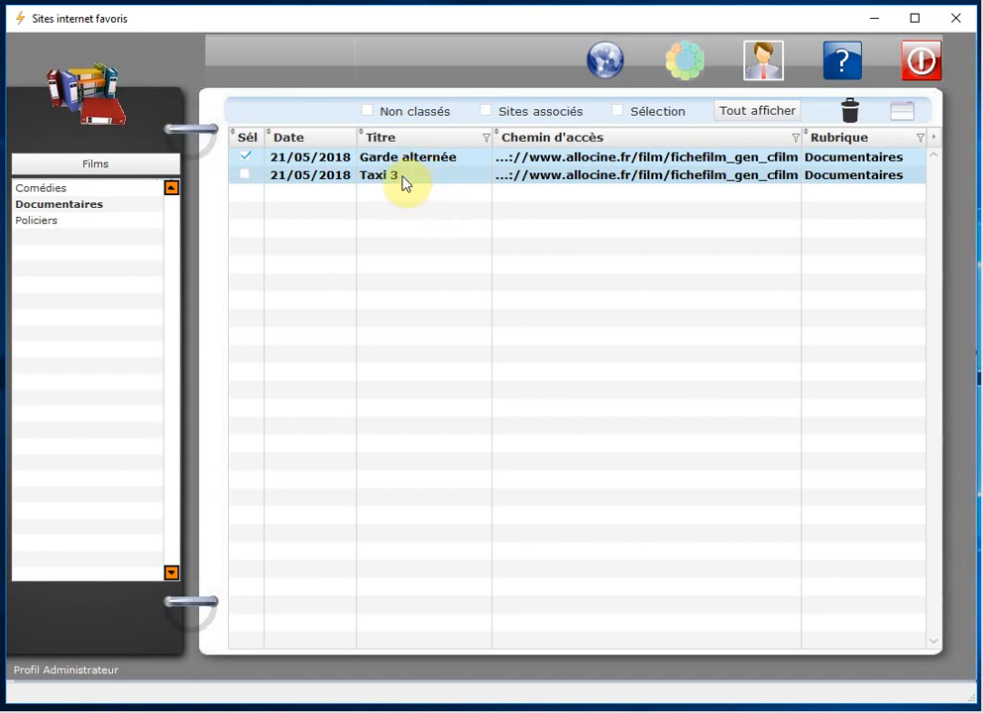
pyautogui.click(400, 180)
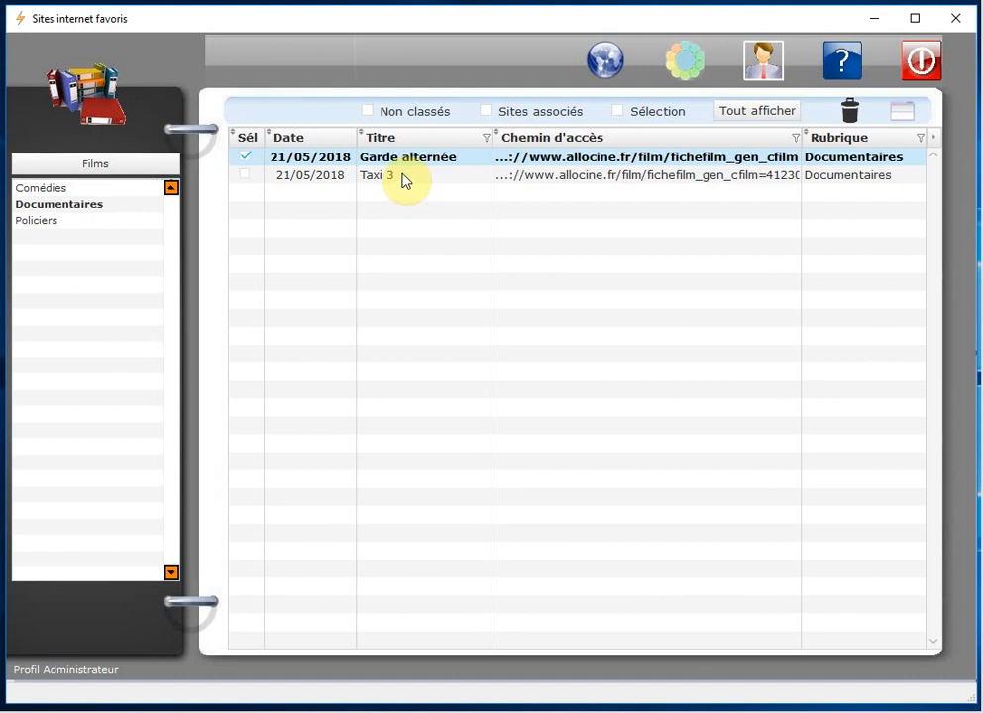
pyautogui.click(409, 163)
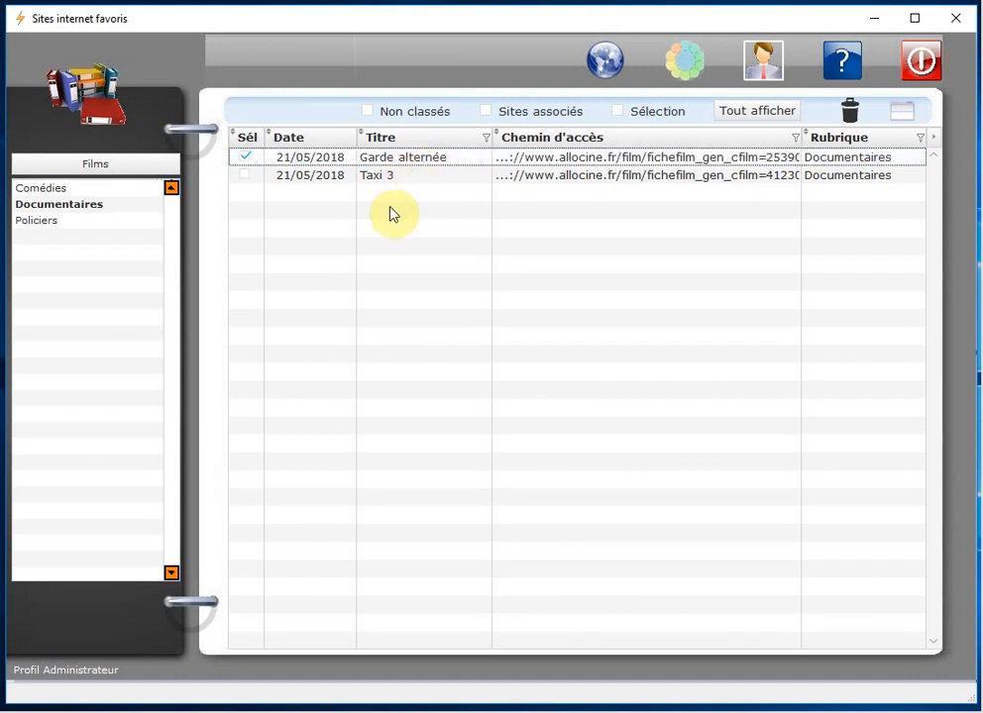
pyautogui.click(426, 160)
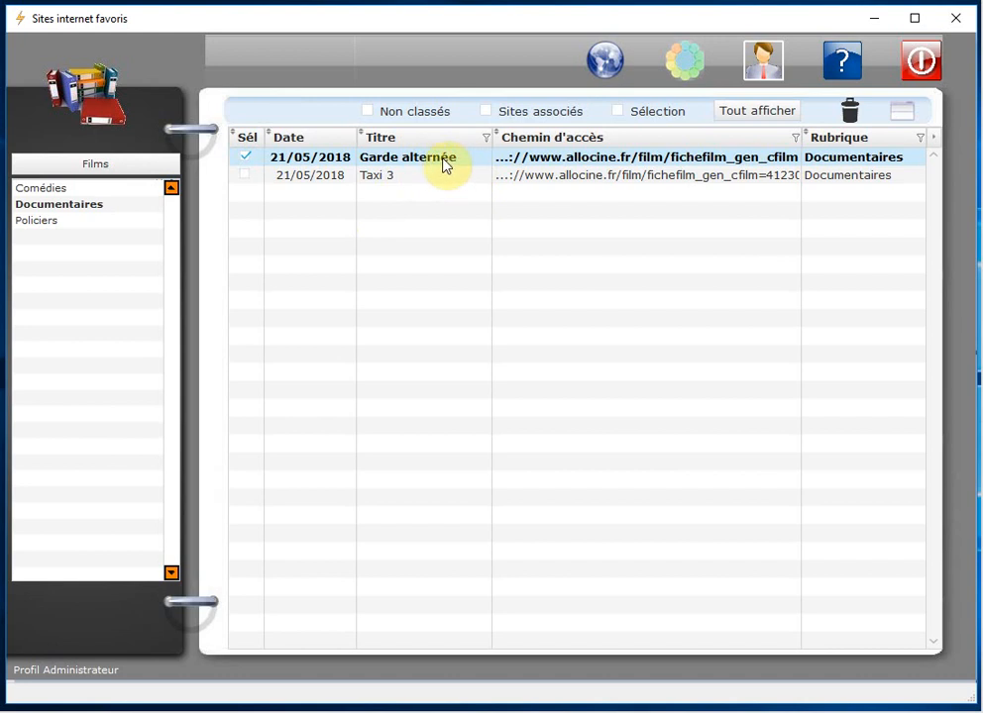
pyautogui.click(429, 173)
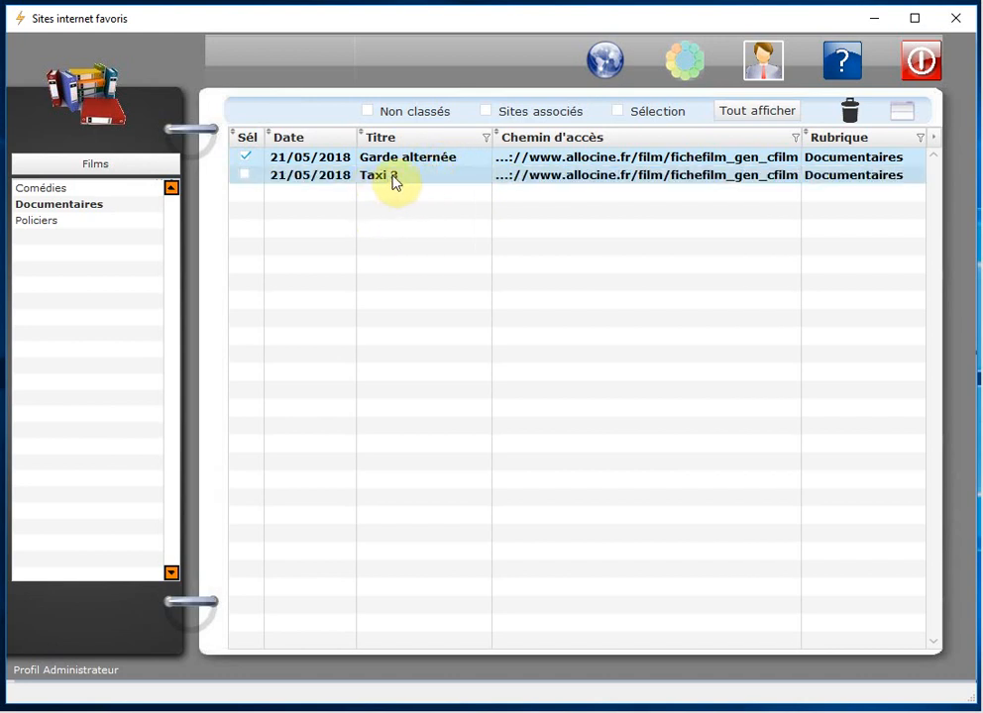
pyautogui.click(394, 175)
# Step: Tick Taxi 3 again after dismissing the actions menu
pyautogui.rightClick(394, 178)
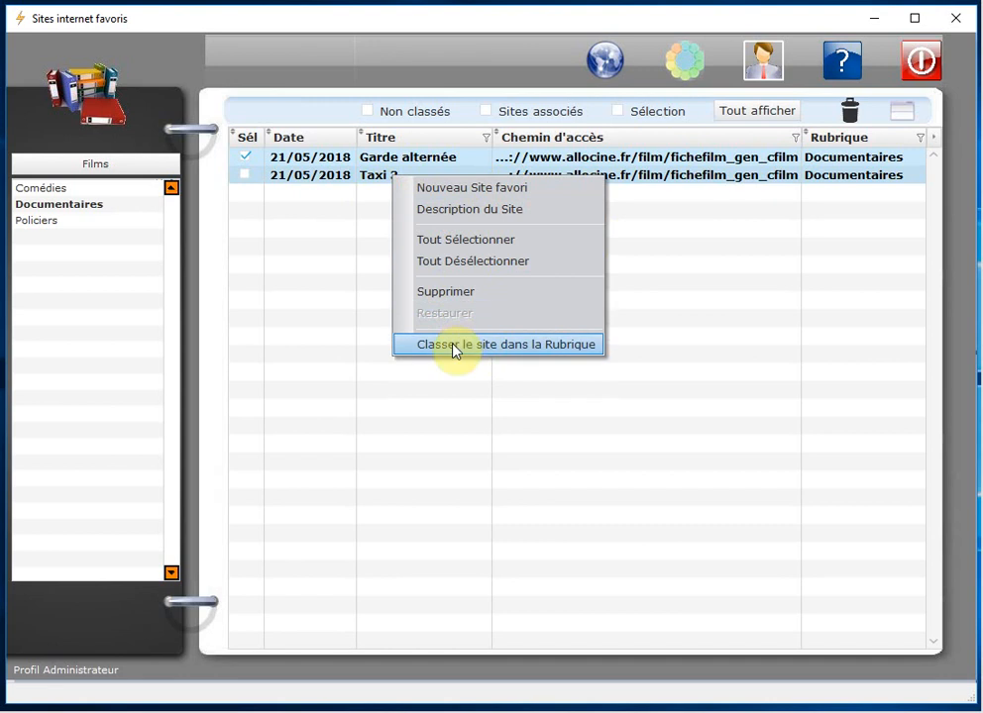
pyautogui.click(279, 212)
pyautogui.click(334, 178)
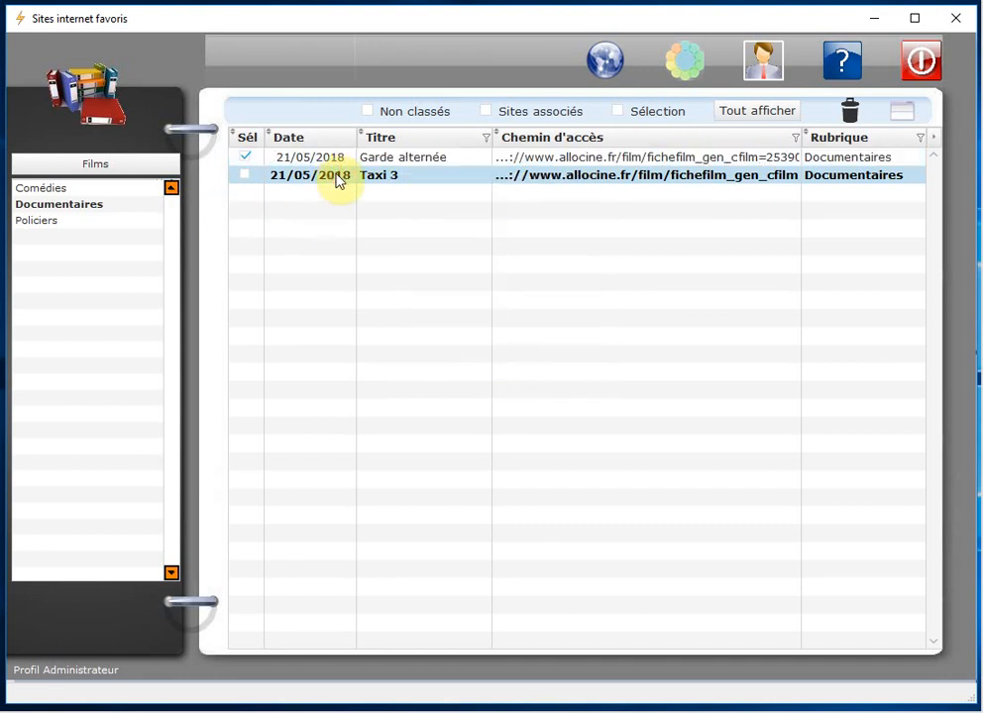
pyautogui.click(246, 176)
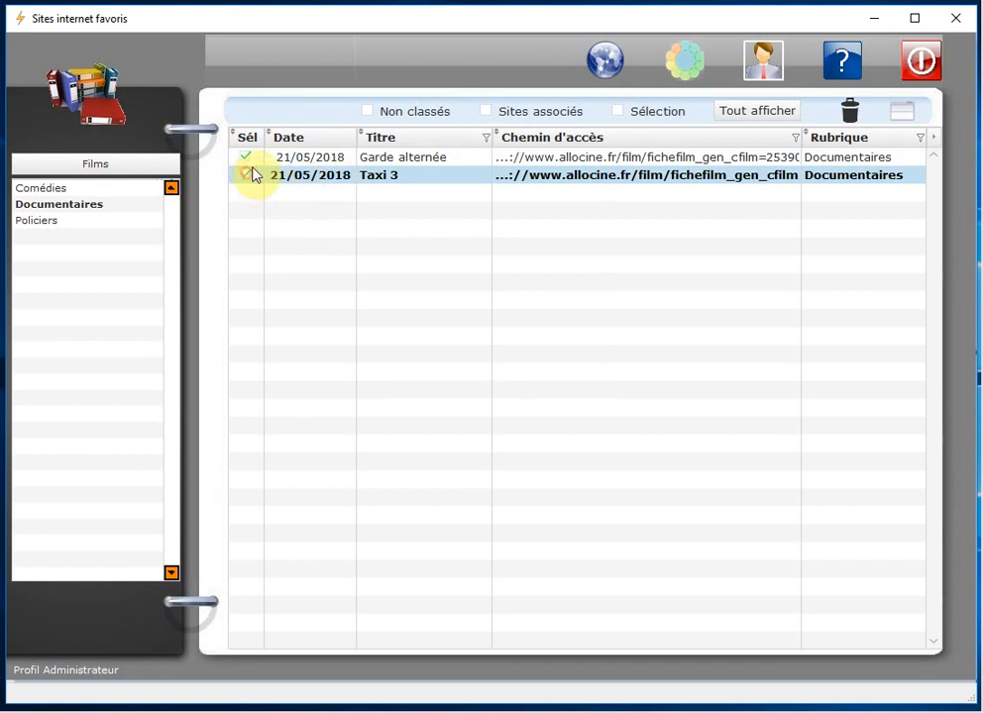
# Step: Return with Ctrl+A to the Thèmes list of Films, Mes Comptes and Mes Formations
pyautogui.rightClick(424, 184)
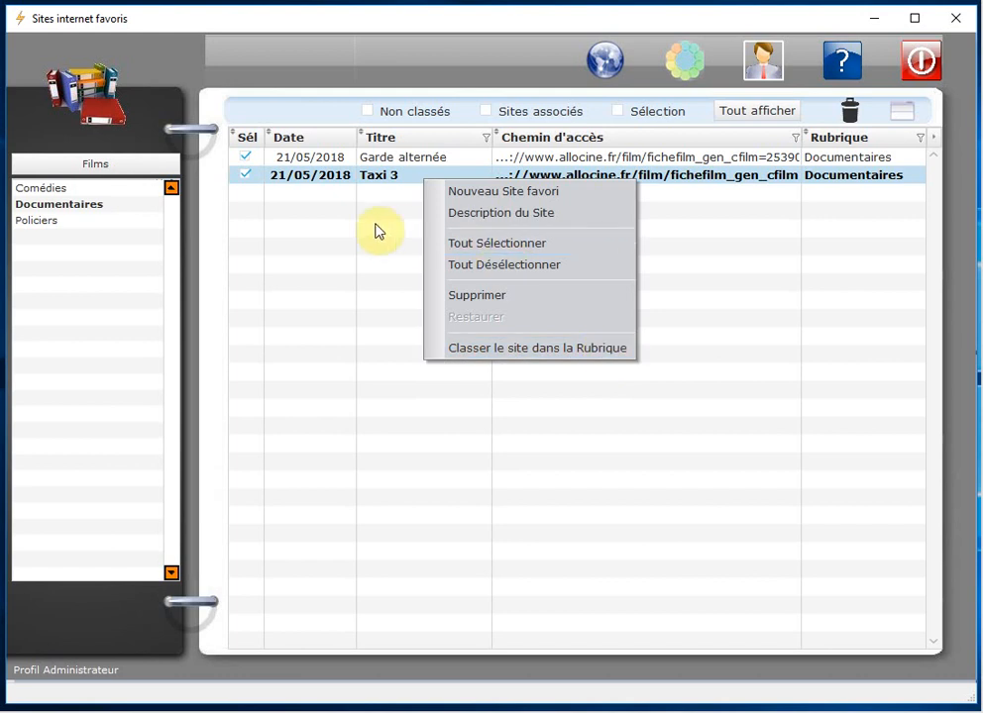
pyautogui.click(390, 176)
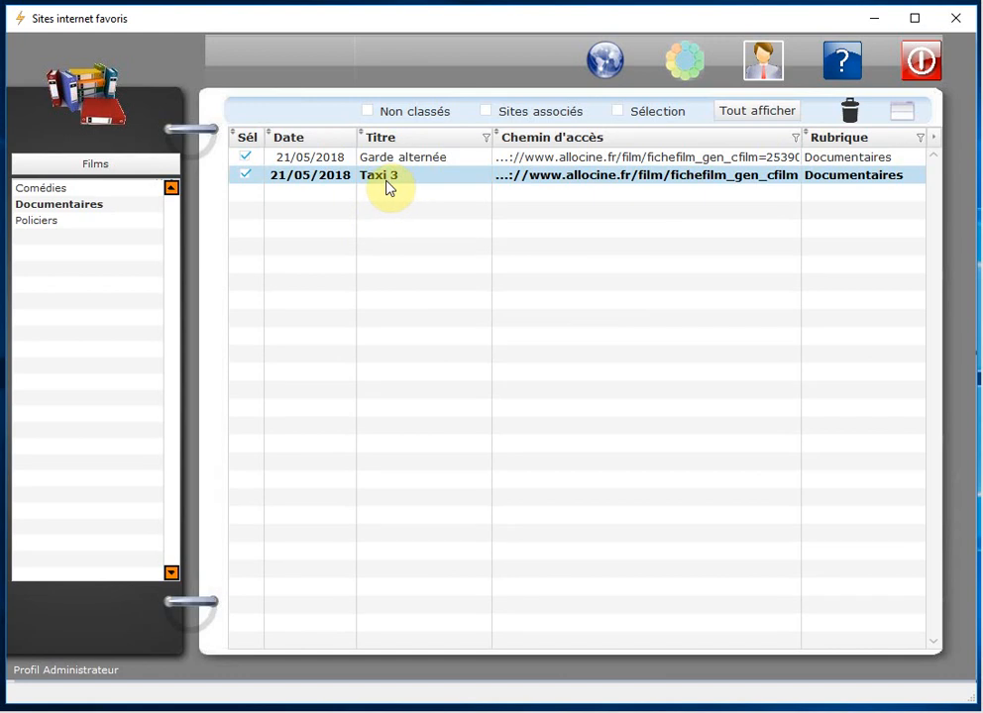
pyautogui.click(388, 187)
pyautogui.hotkey('ctrl', 'a')
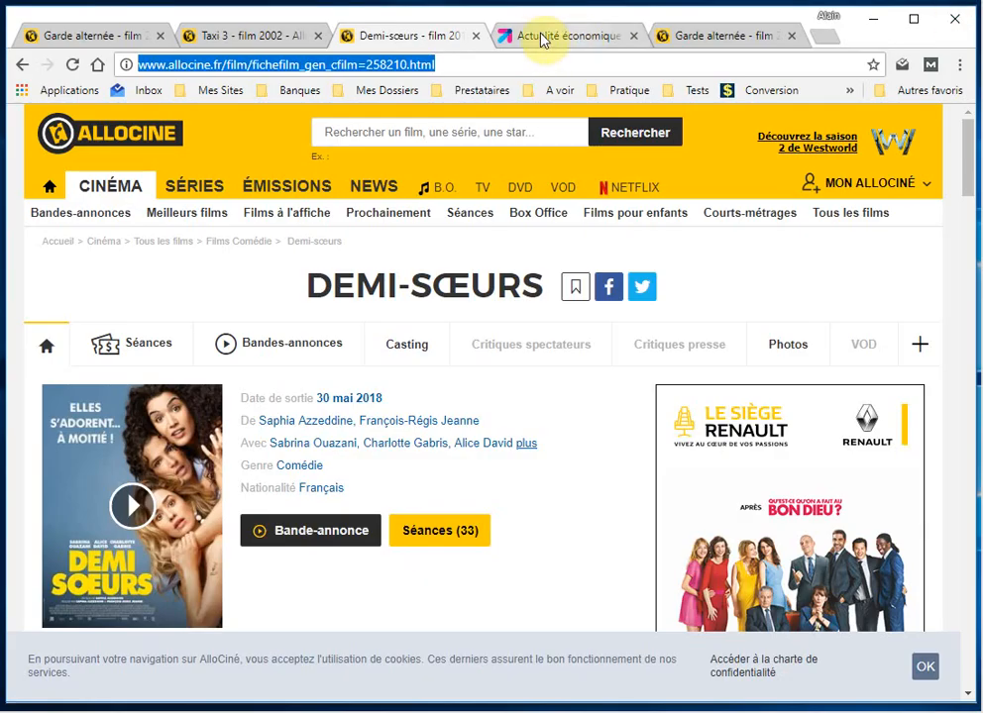
pyautogui.click(530, 37)
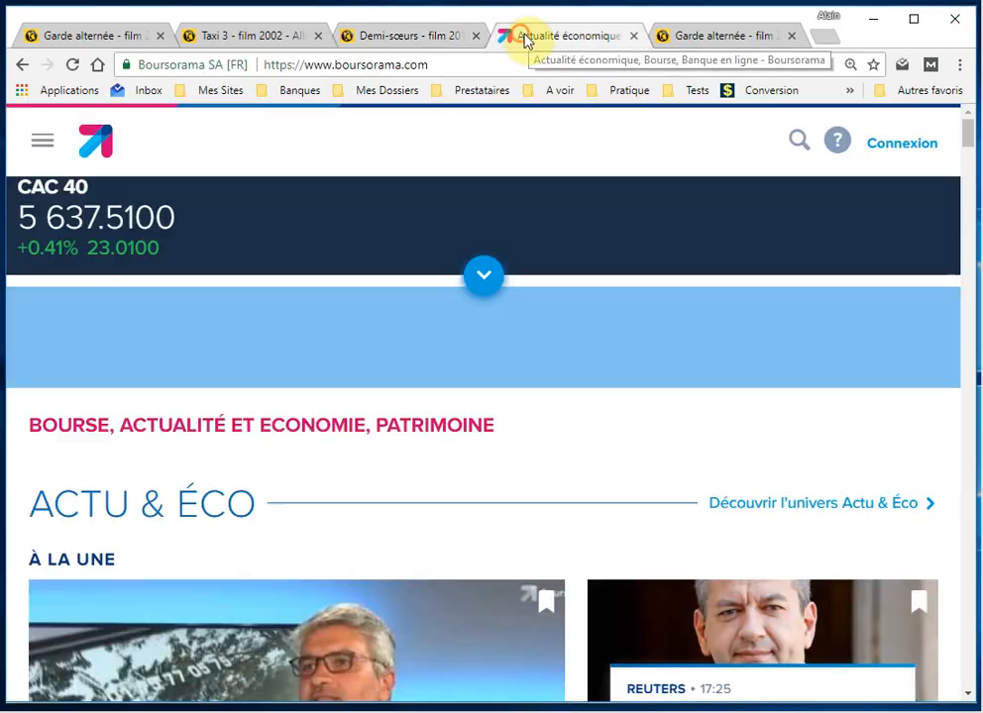
pyautogui.click(439, 63)
pyautogui.hotkey('ctrl', 'c')
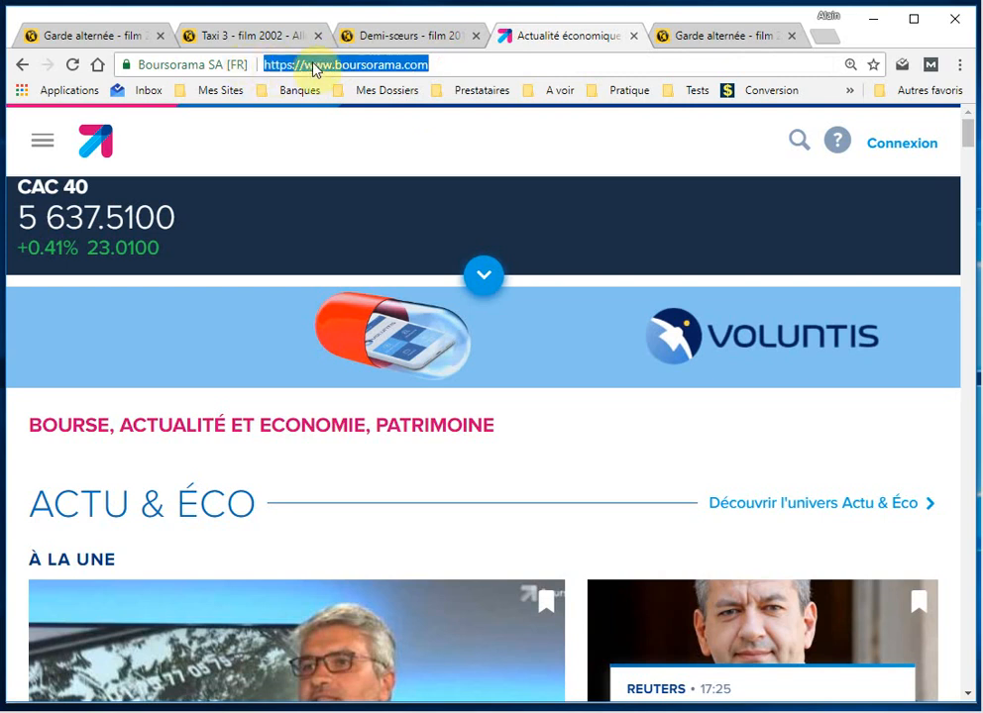
pyautogui.rightClick(314, 65)
pyautogui.click(362, 127)
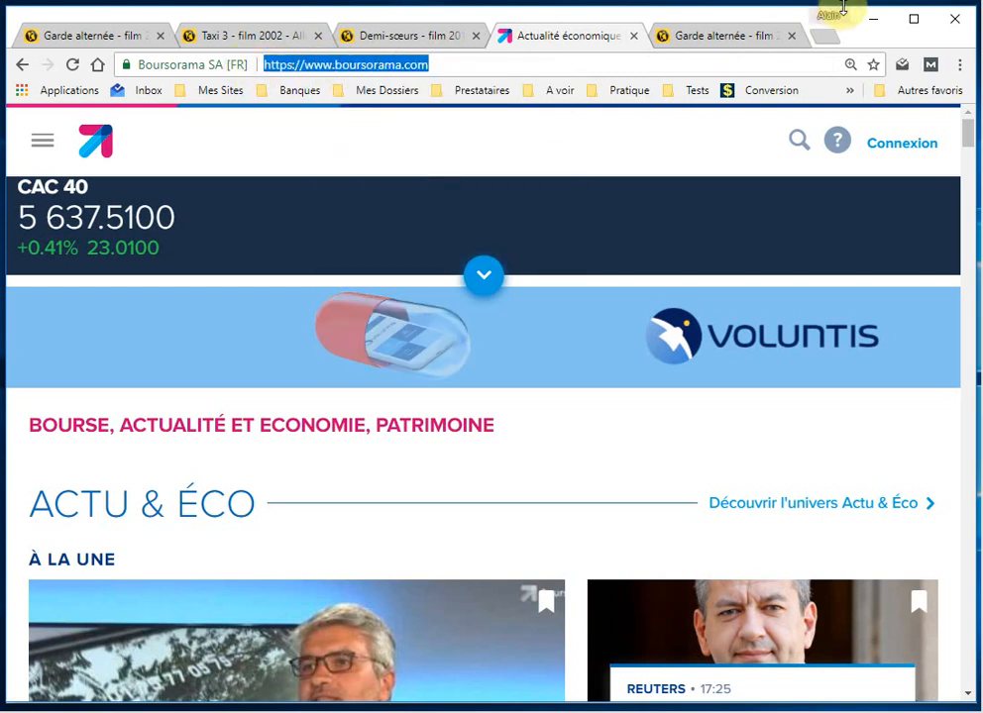
pyautogui.click(872, 20)
pyautogui.rightClick(392, 203)
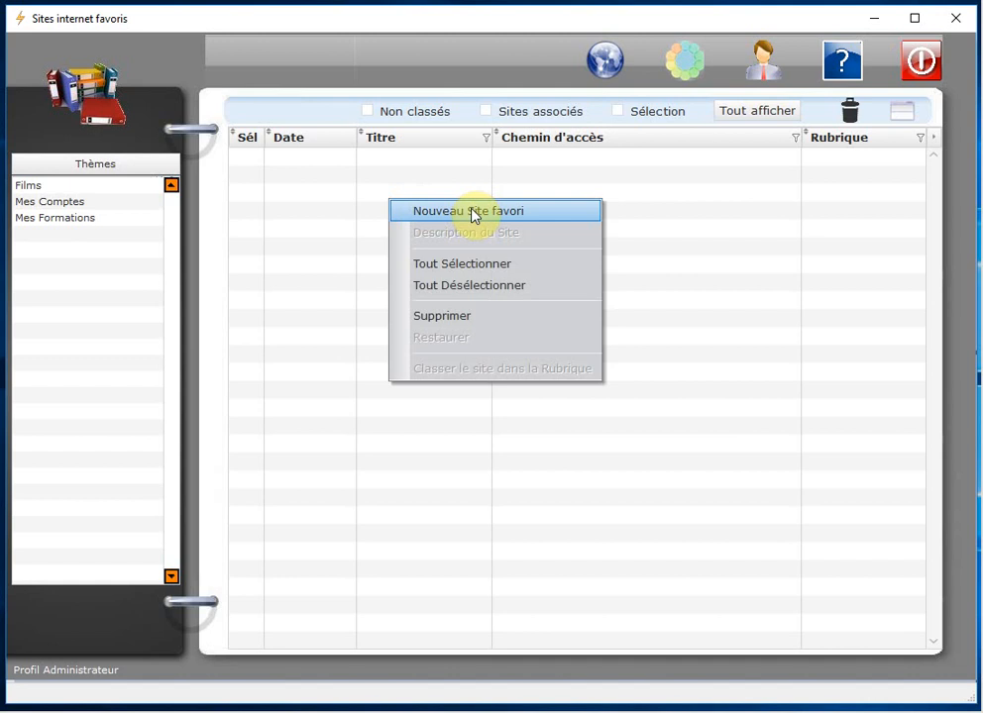
# Step: Create a new favourite named Boursorama and paste the copied Boursorama address as its URL
pyautogui.click(568, 216)
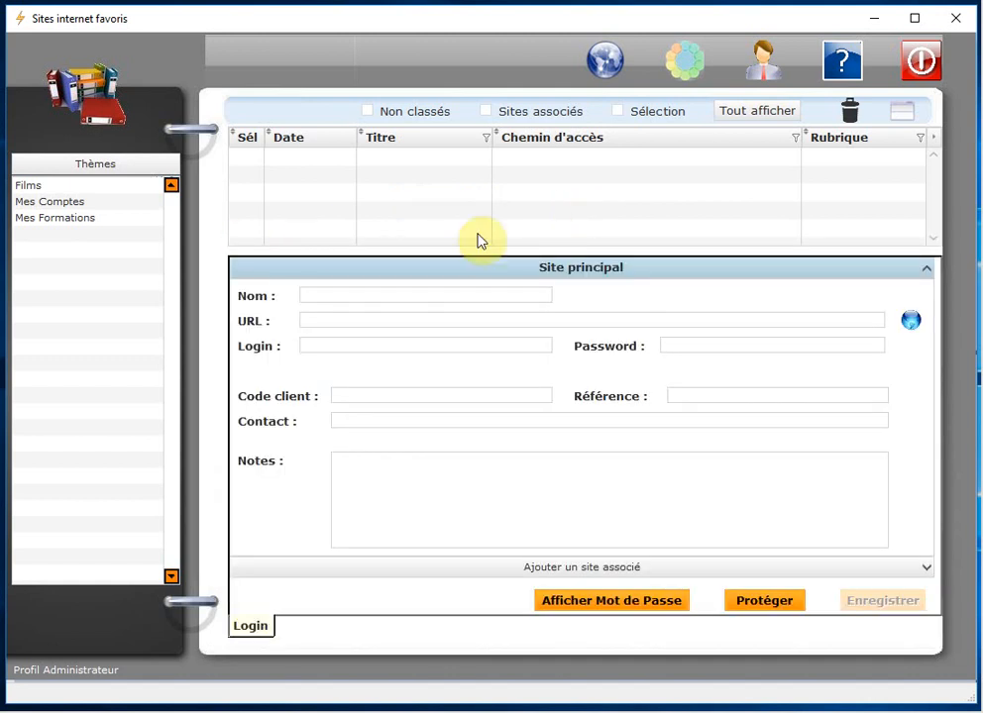
pyautogui.click(345, 298)
pyautogui.write('Boursorama')
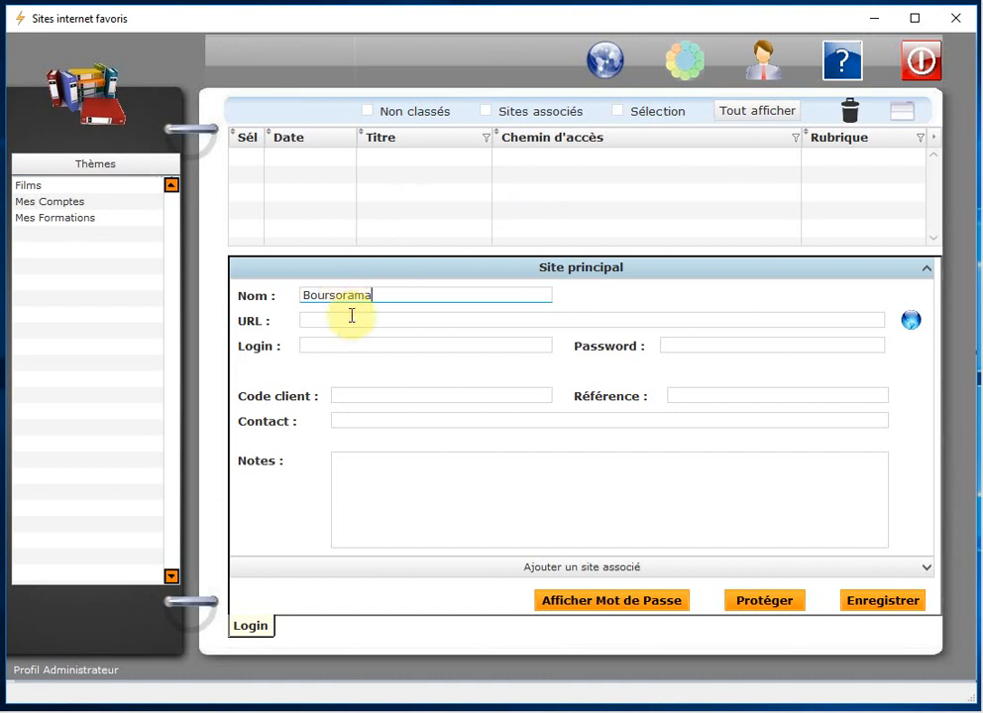
pyautogui.click(320, 318)
pyautogui.rightClick(322, 319)
pyautogui.click(376, 411)
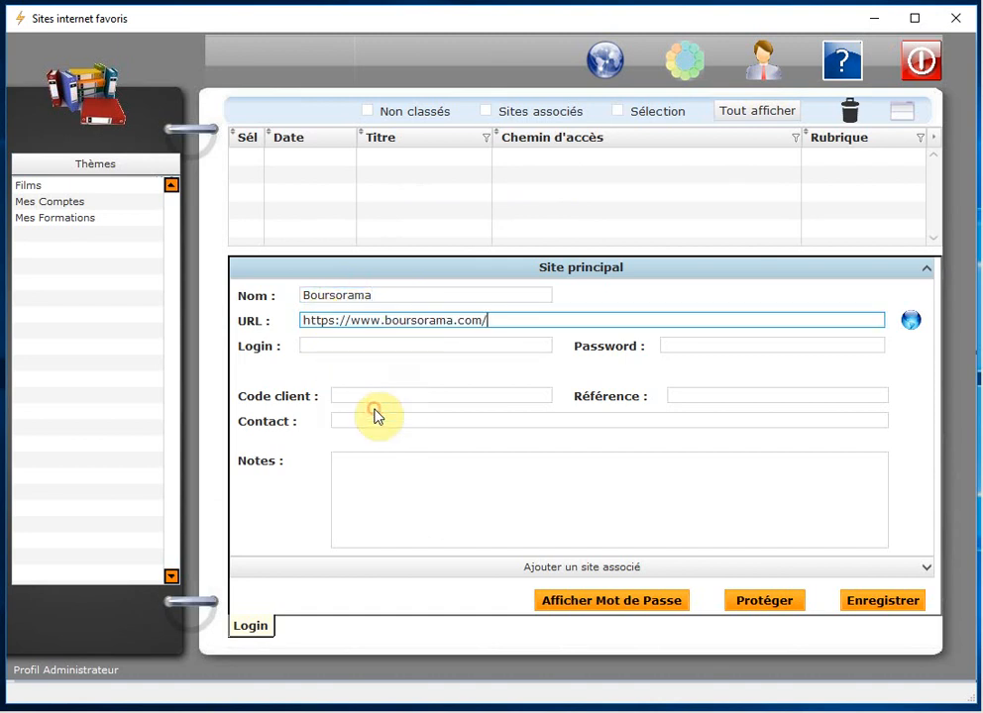
# Step: Enter the account login and password, then save the Boursorama favourite
pyautogui.click(368, 351)
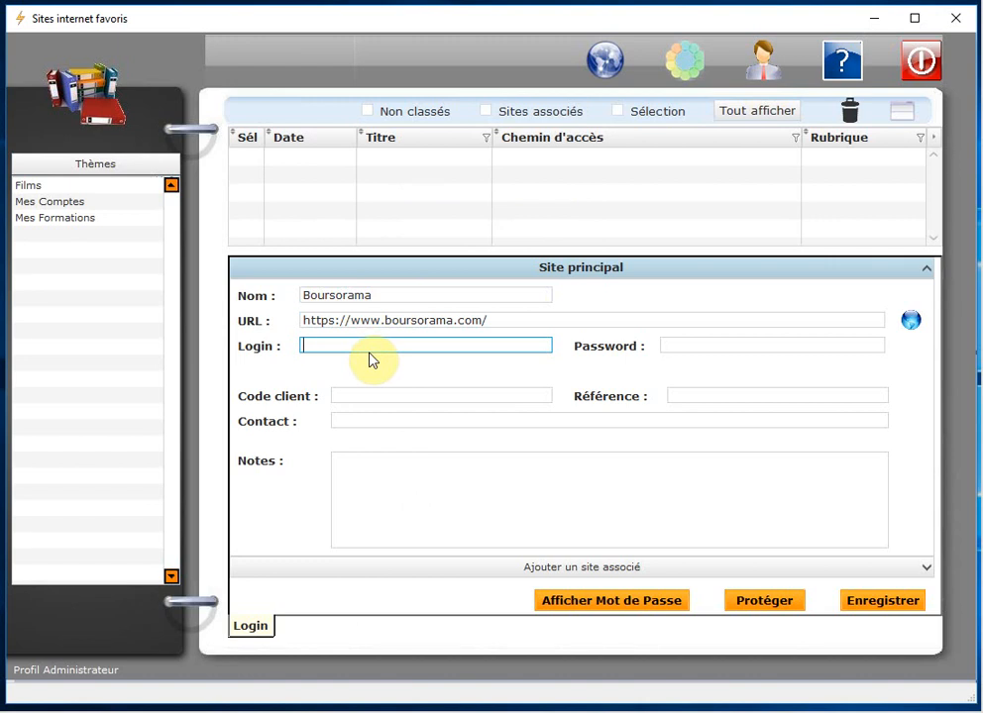
pyautogui.write('Alain')
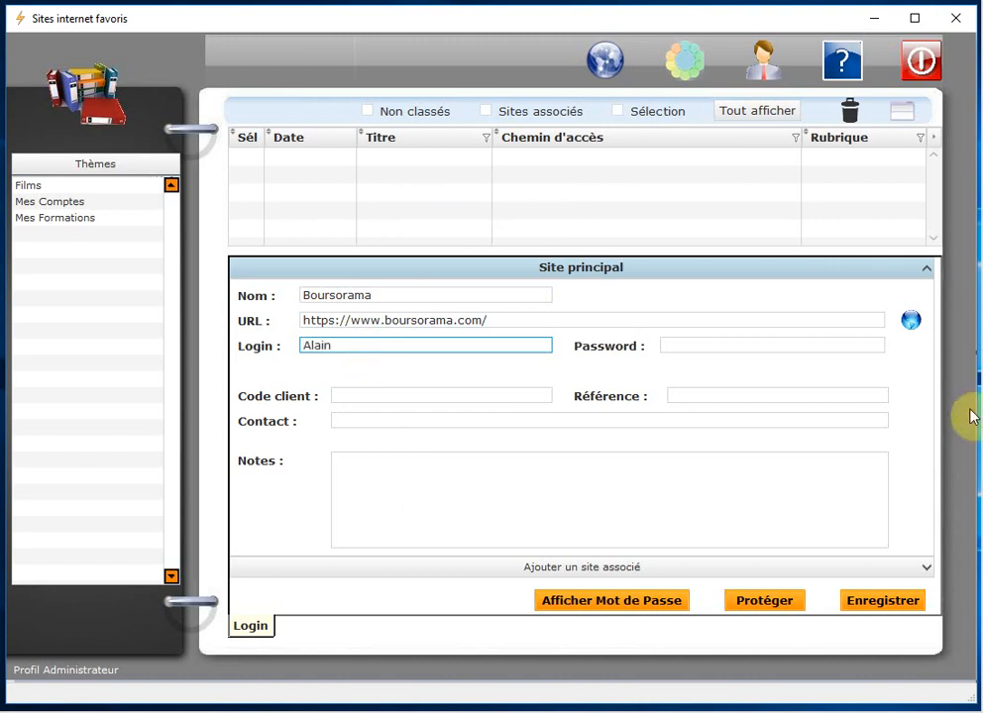
pyautogui.click(688, 344)
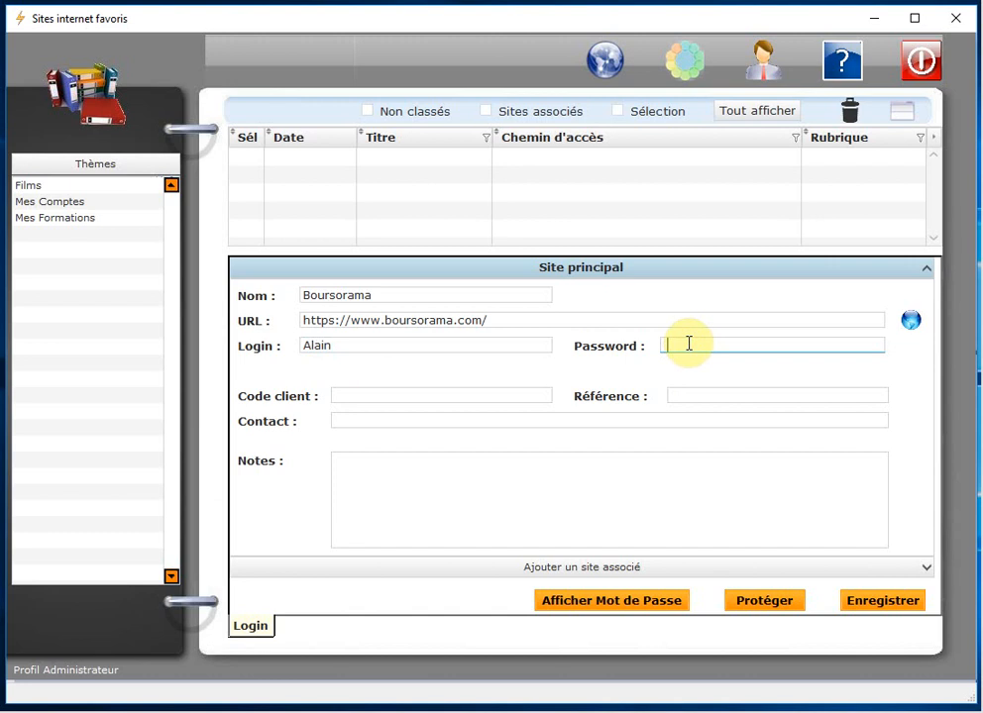
pyautogui.write('••')
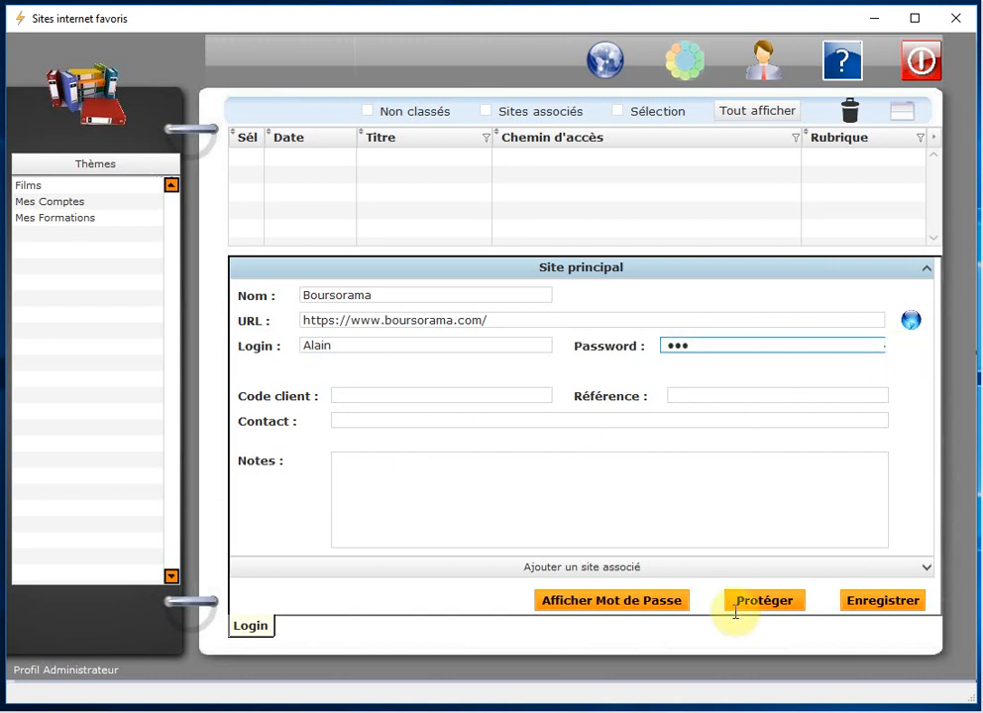
pyautogui.click(871, 601)
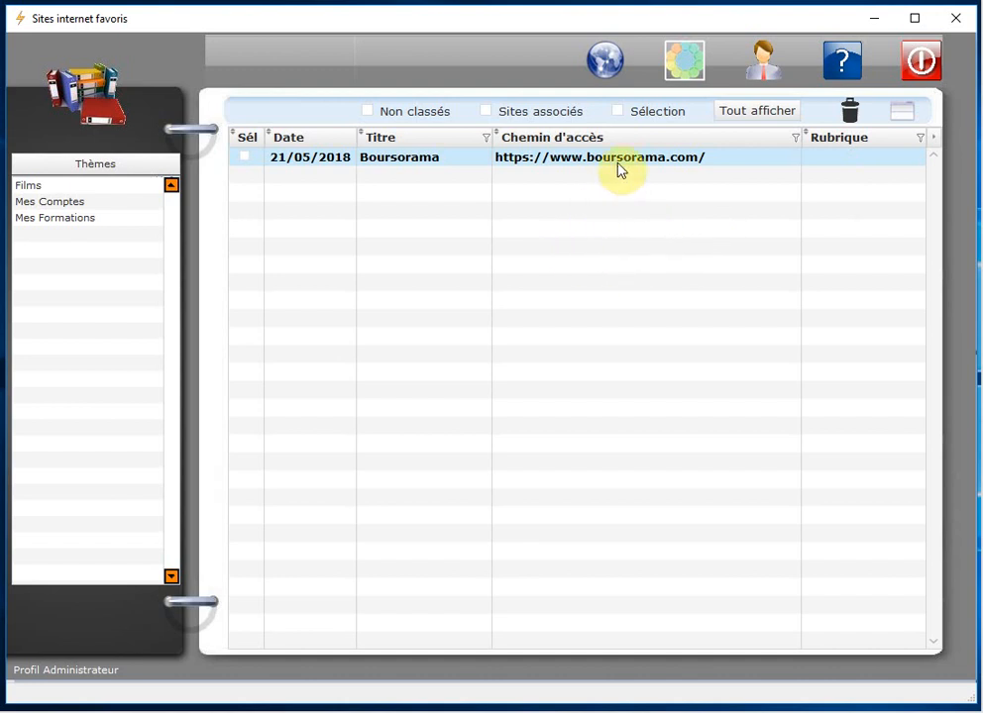
# Step: Show all sites, toggle the Non classés filter on and off to list the four film bookmarks
pyautogui.click(767, 123)
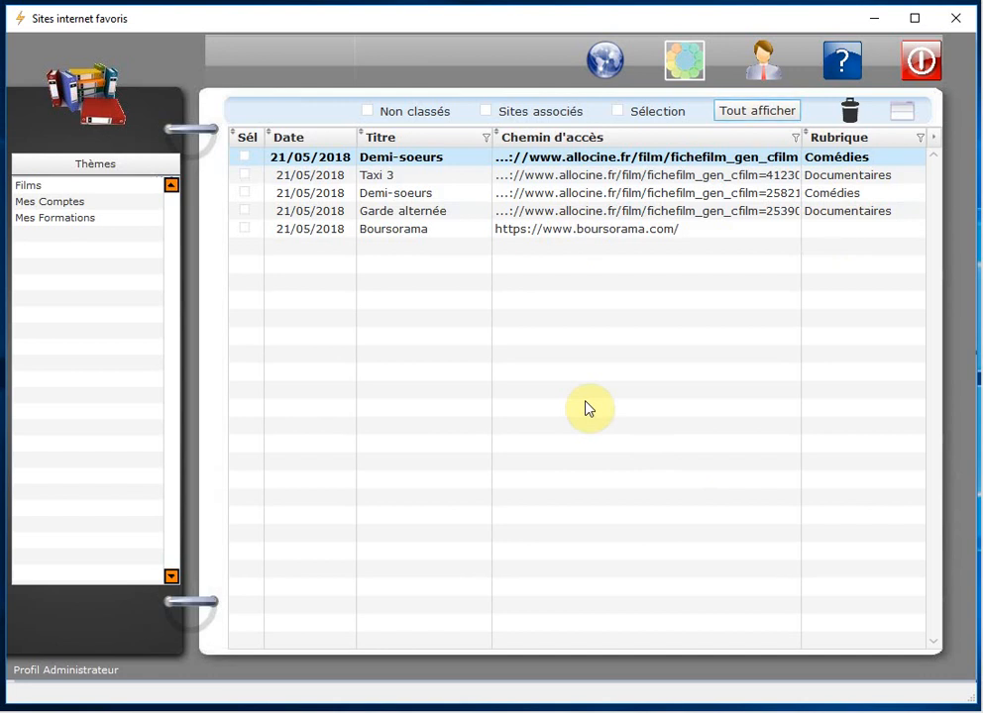
pyautogui.click(368, 112)
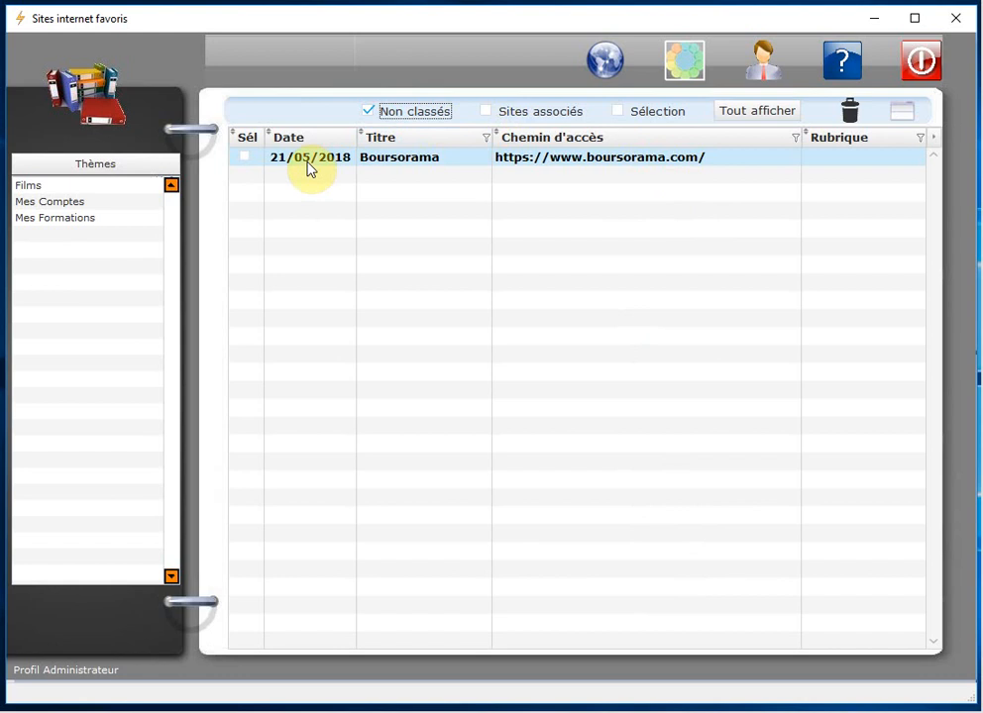
pyautogui.click(365, 112)
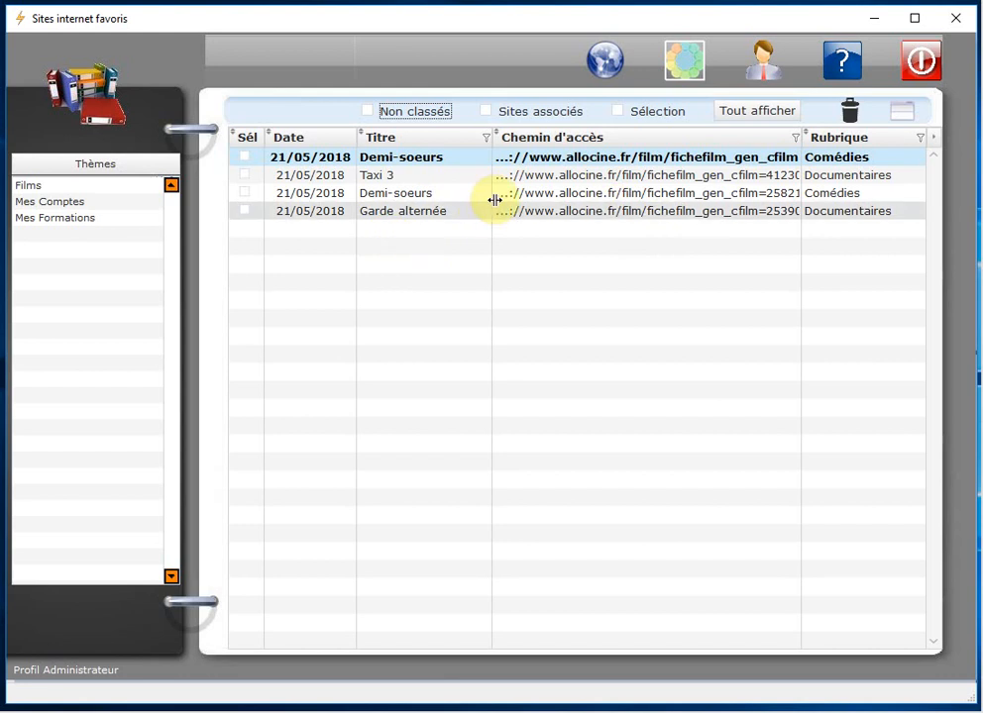
pyautogui.click(420, 158)
# Step: Rename the first Demi-soeurs bookmark to 'Demi-soeurs 2' in Description du Site and save
pyautogui.rightClick(419, 159)
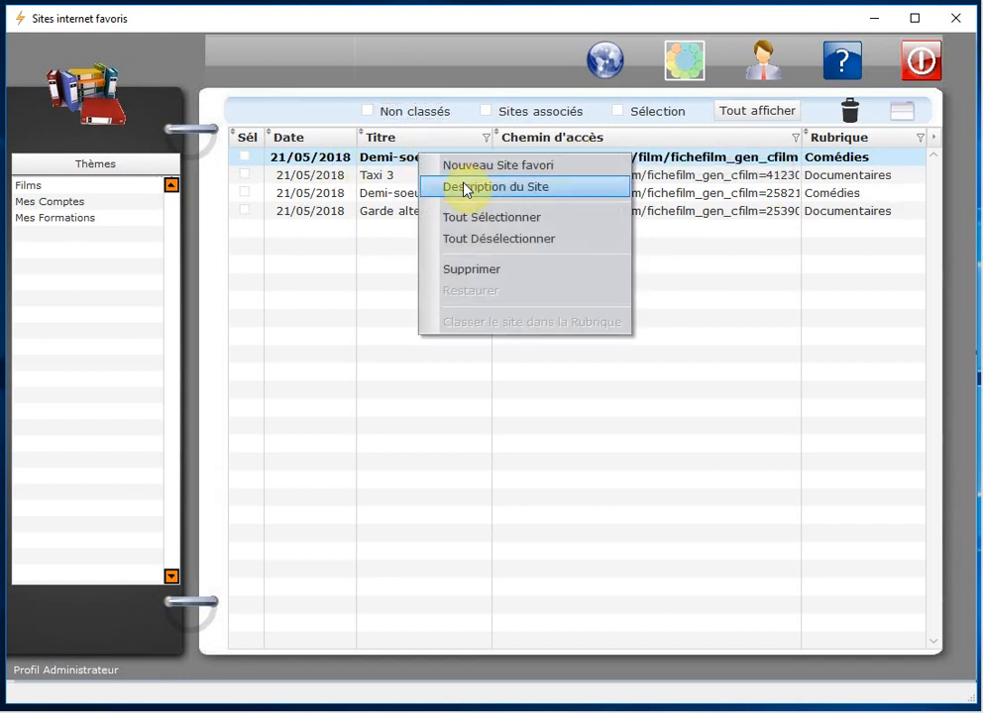
pyautogui.click(547, 188)
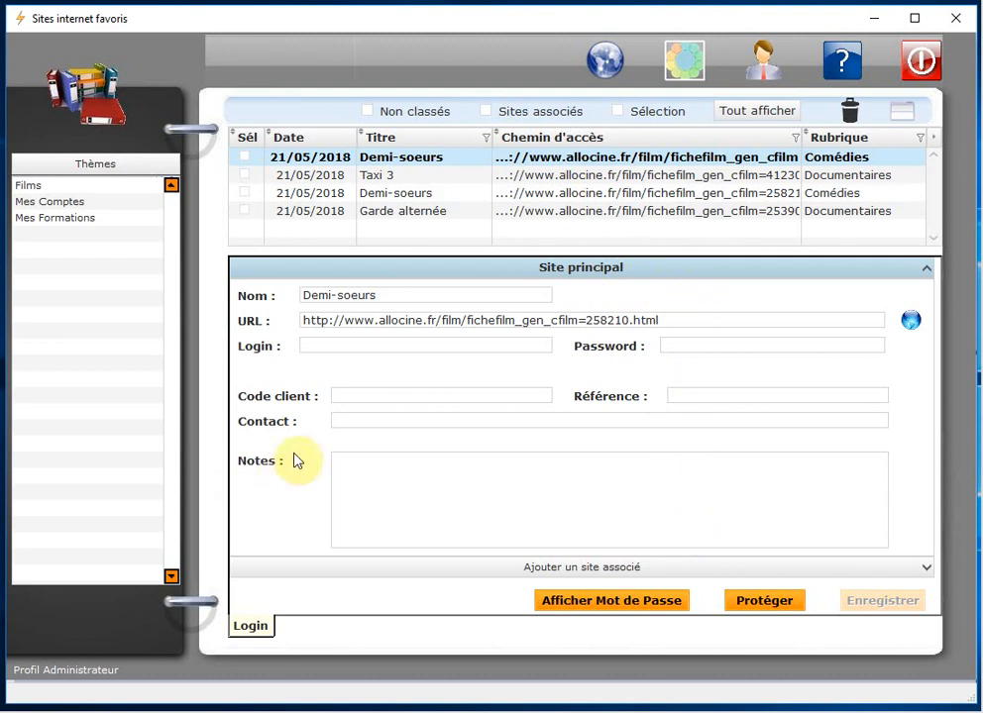
pyautogui.click(391, 295)
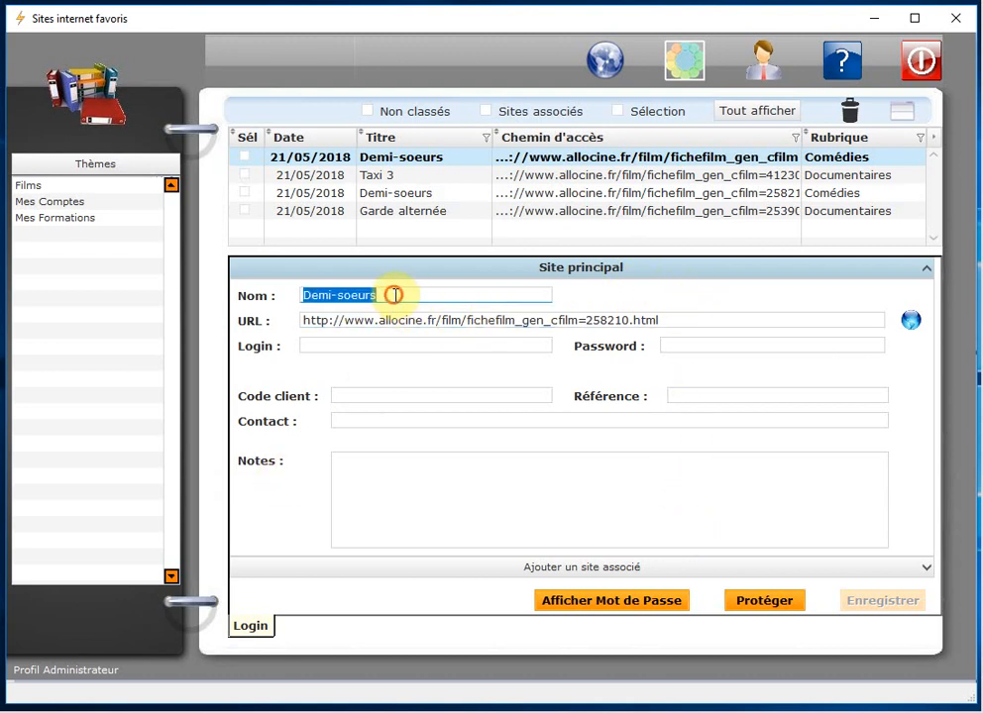
pyautogui.click(396, 296)
pyautogui.write('c')
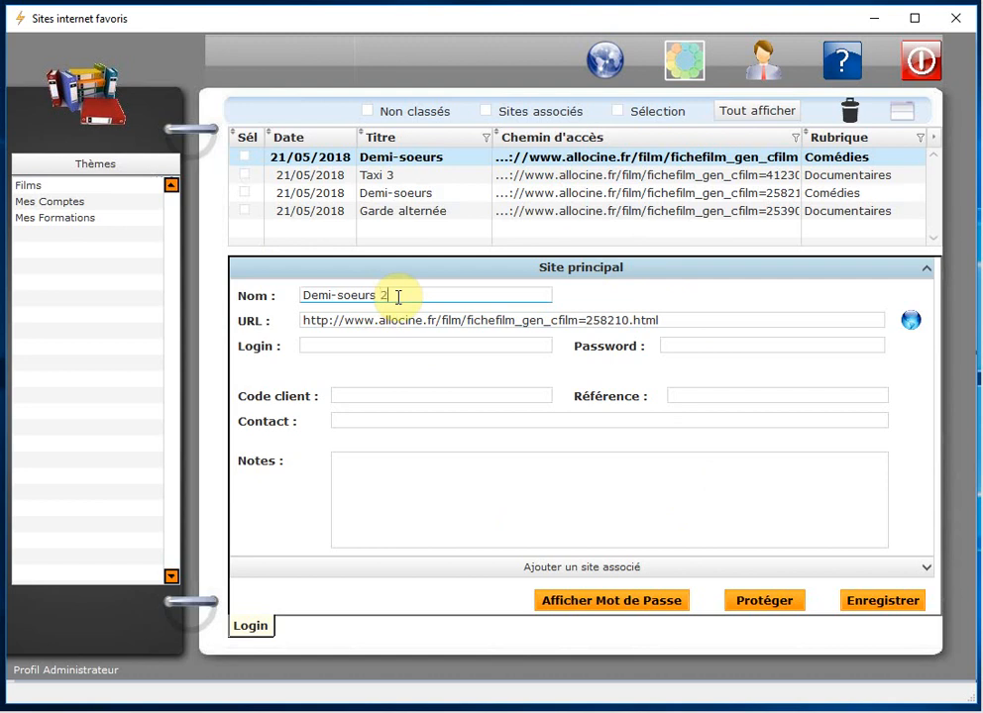
pyautogui.click(901, 604)
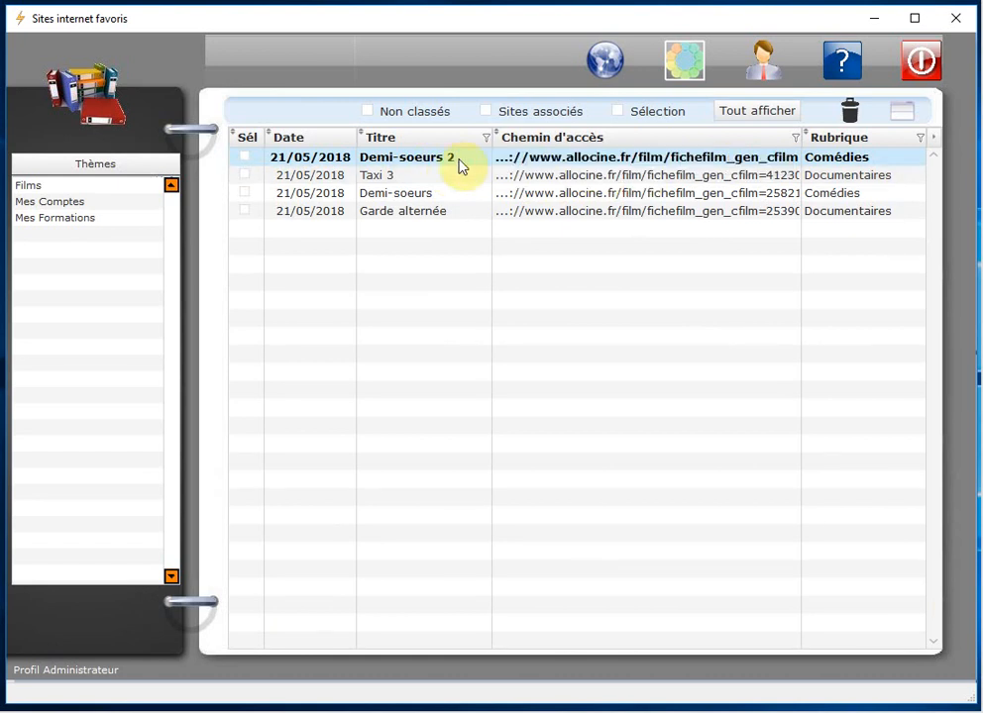
pyautogui.click(902, 116)
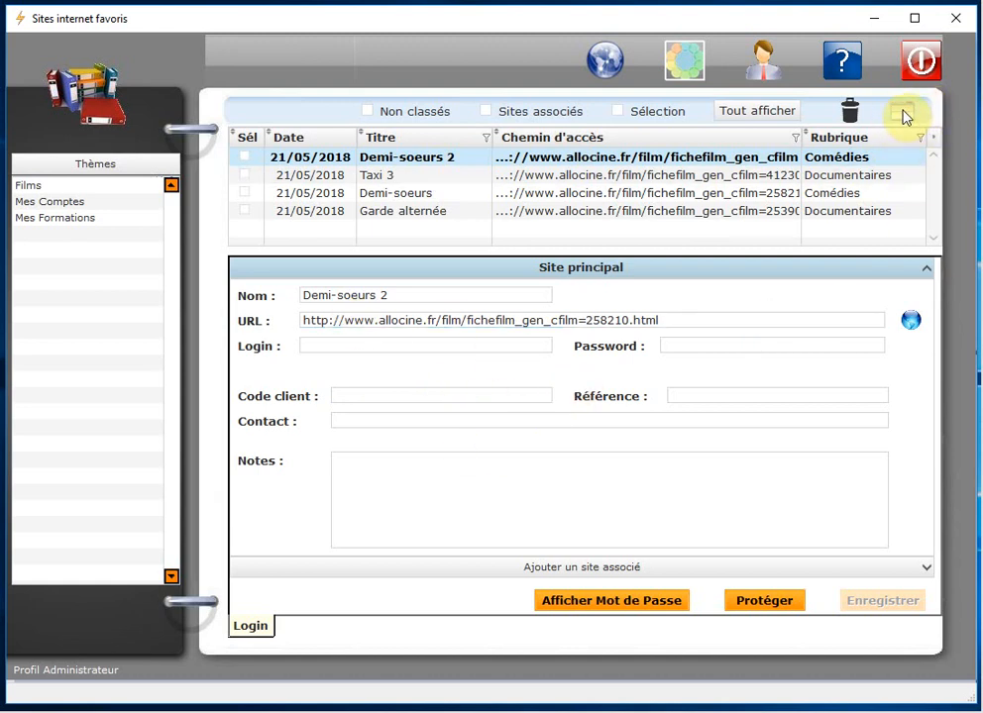
pyautogui.click(903, 115)
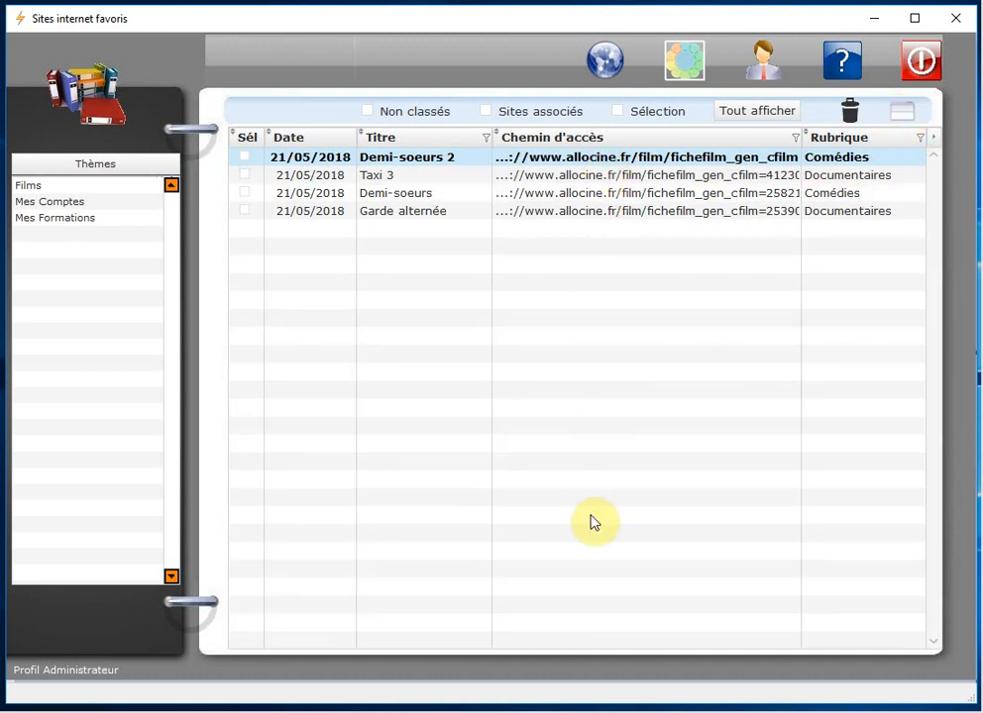
# Step: Review the Taxi 3, Demi-soeurs and Garde alternée details, then open Mes Comptes' Boursorama category
pyautogui.click(902, 117)
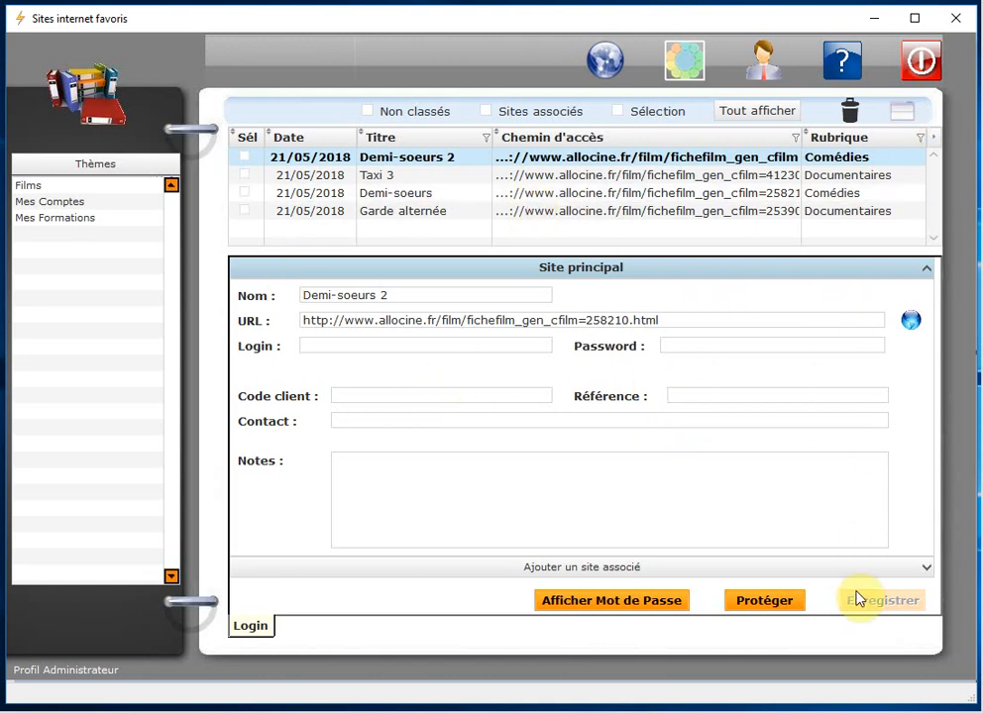
pyautogui.click(405, 179)
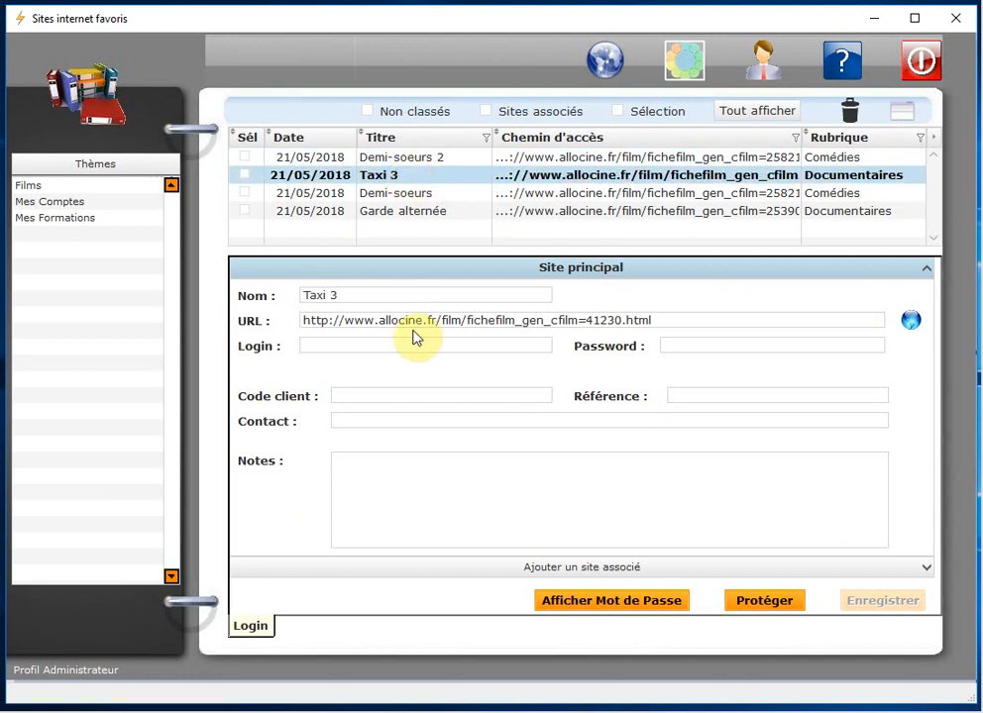
pyautogui.click(390, 194)
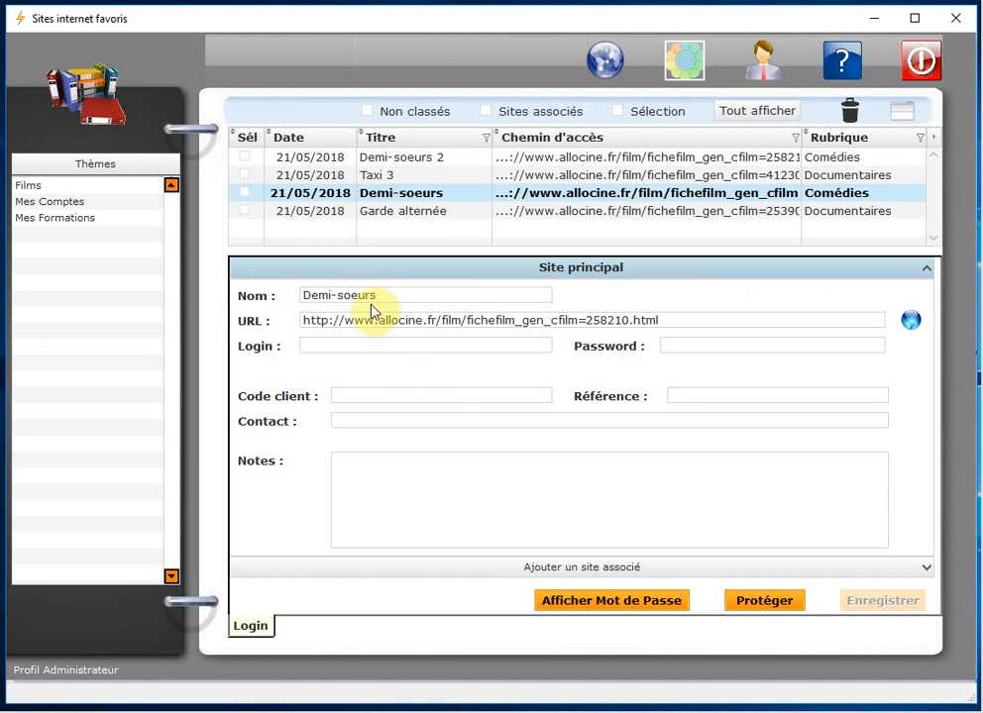
pyautogui.moveTo(387, 292); pyautogui.dragTo(317, 296)
pyautogui.click(417, 213)
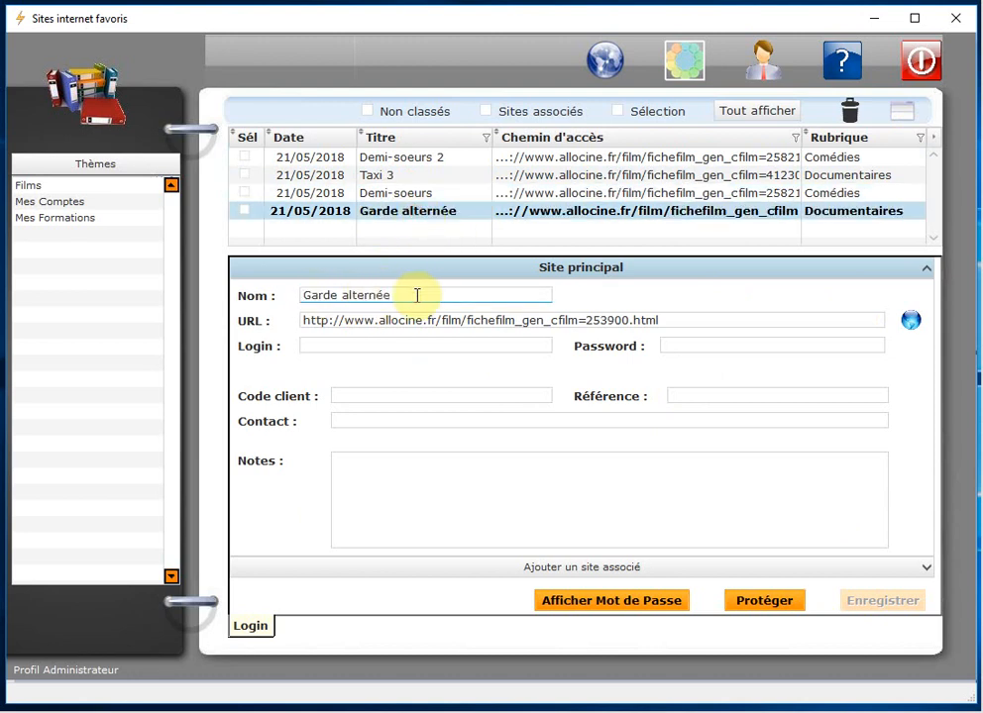
pyautogui.click(402, 193)
pyautogui.click(404, 175)
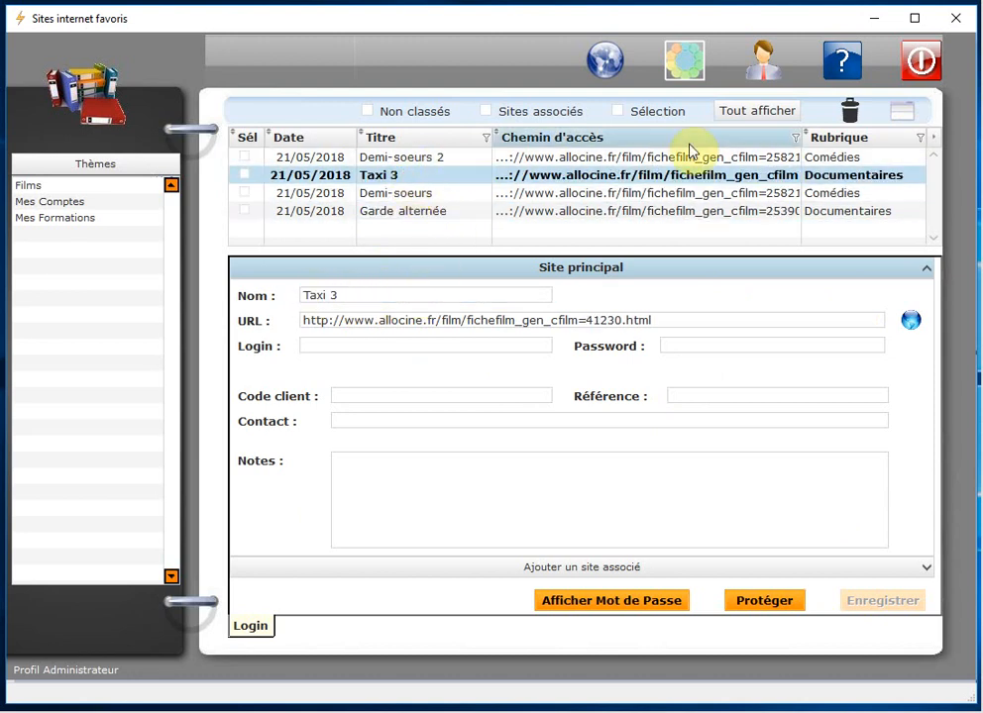
pyautogui.click(905, 116)
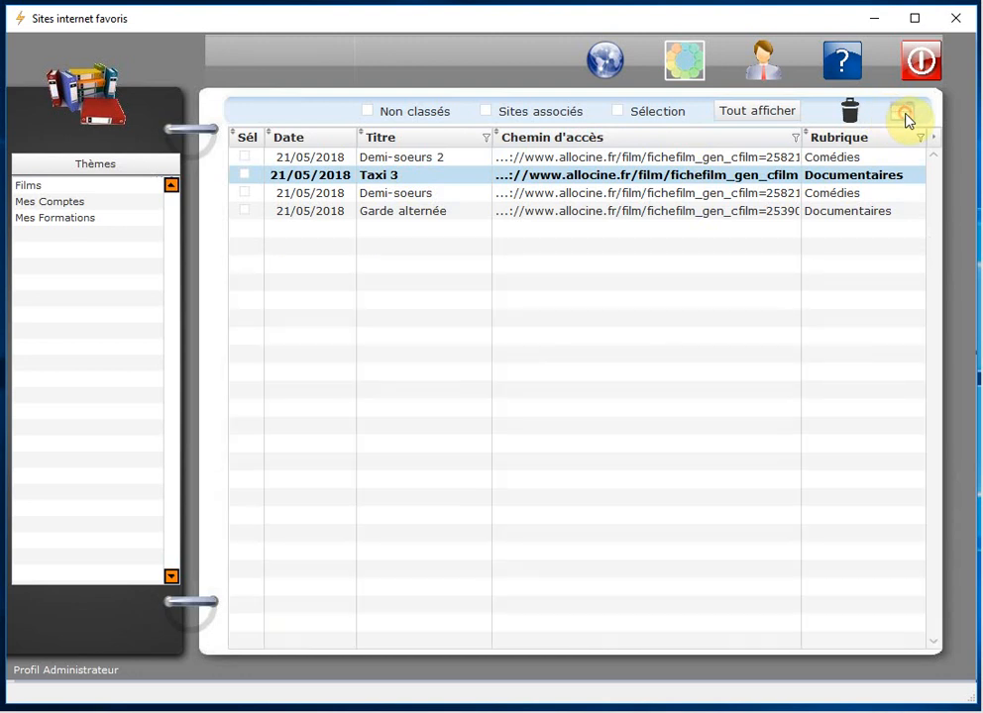
pyautogui.click(73, 204)
pyautogui.click(71, 195)
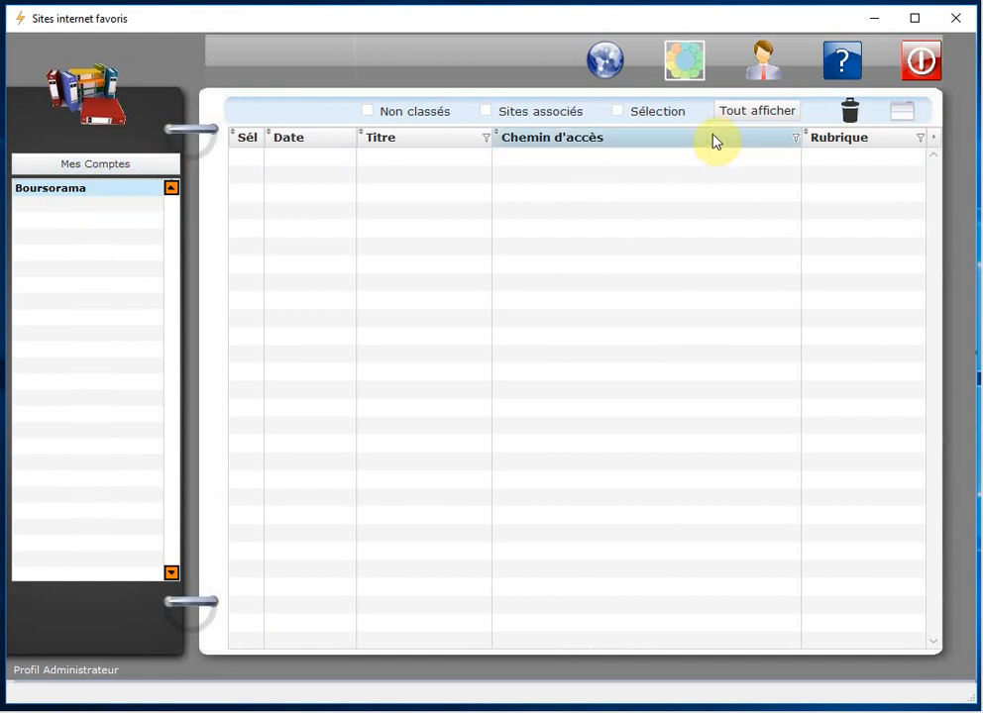
# Step: Show all sites and classify Boursorama into the Boursorama category with Classer le site dans la Rubrique
pyautogui.click(748, 112)
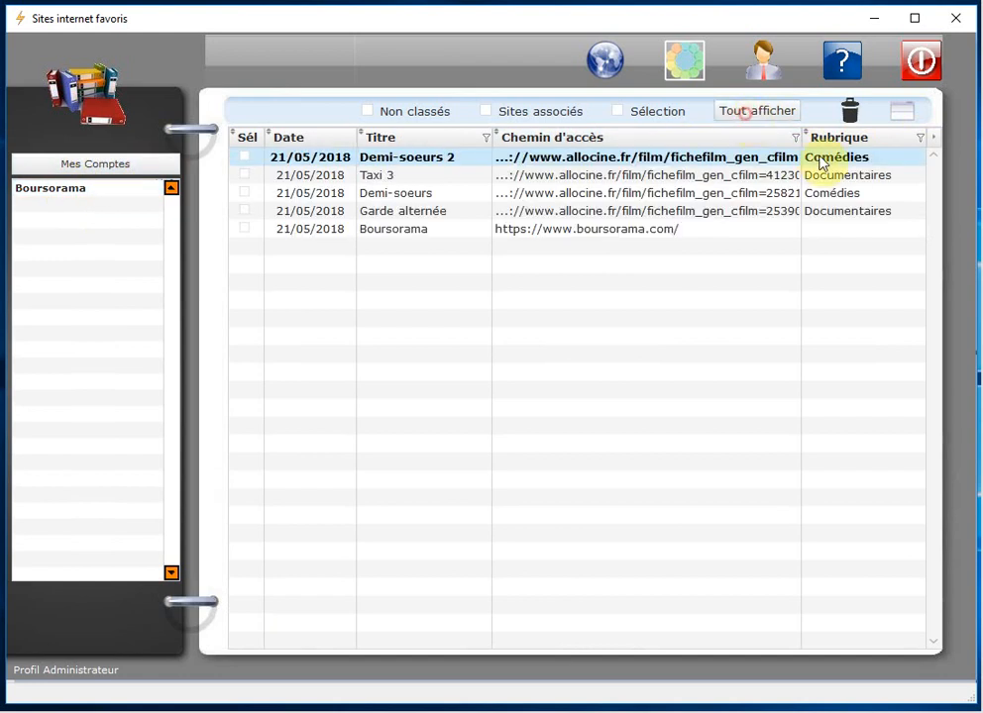
pyautogui.click(587, 233)
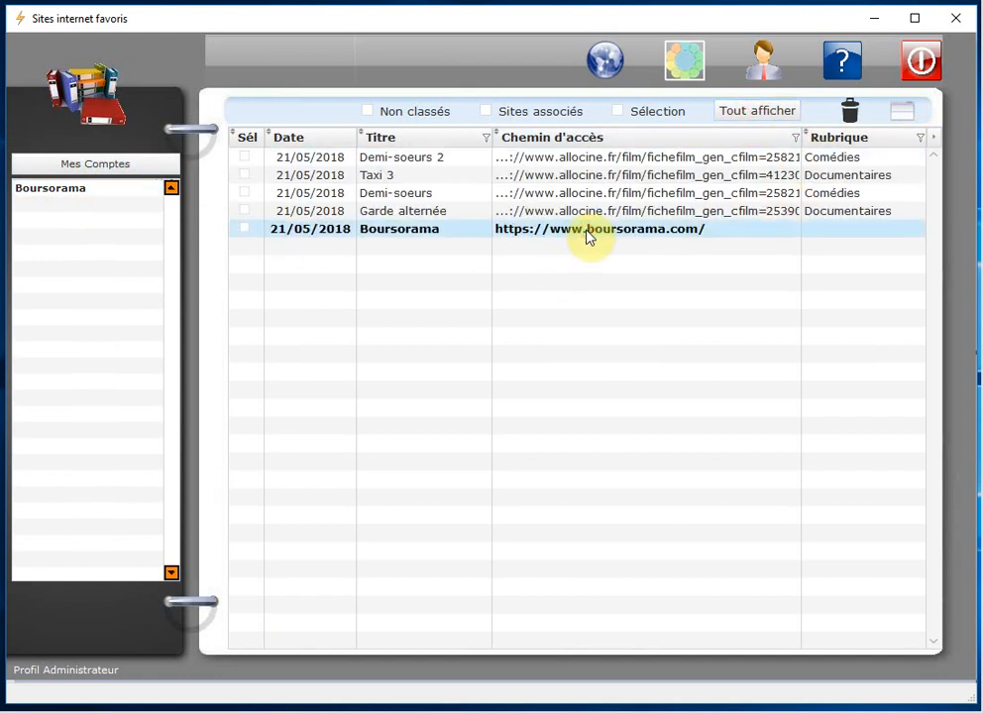
pyautogui.rightClick(587, 232)
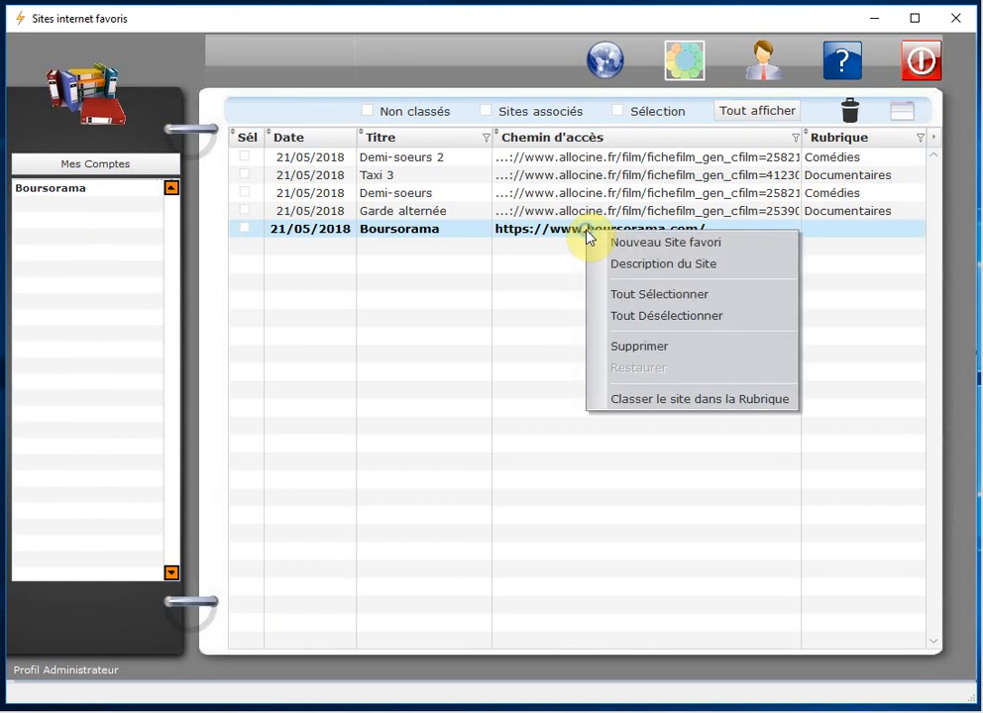
pyautogui.click(674, 408)
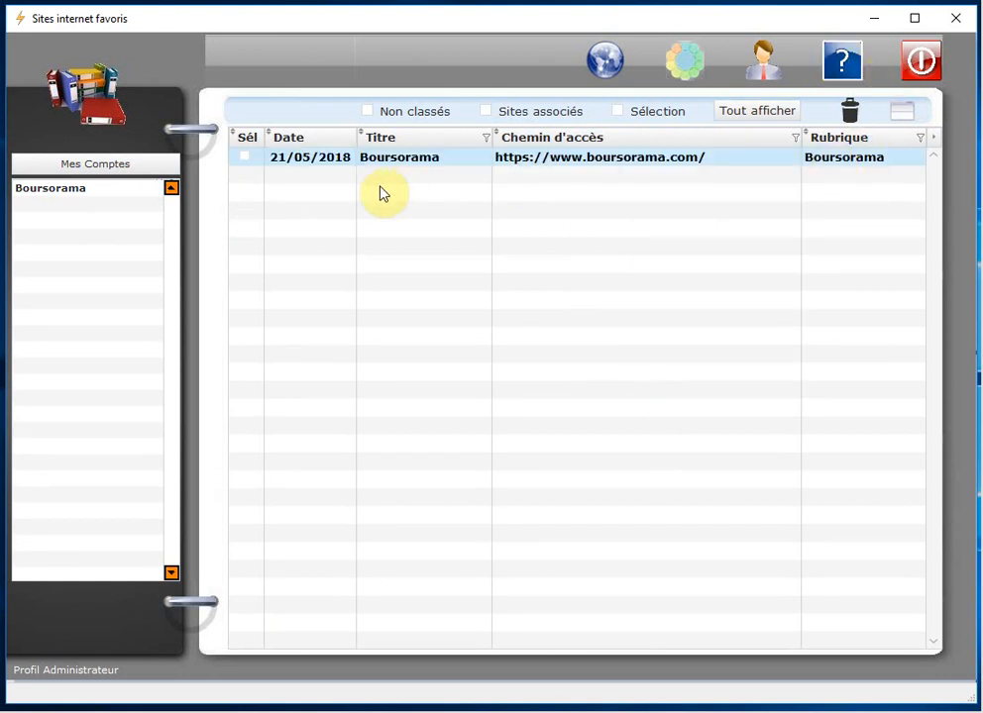
pyautogui.click(85, 194)
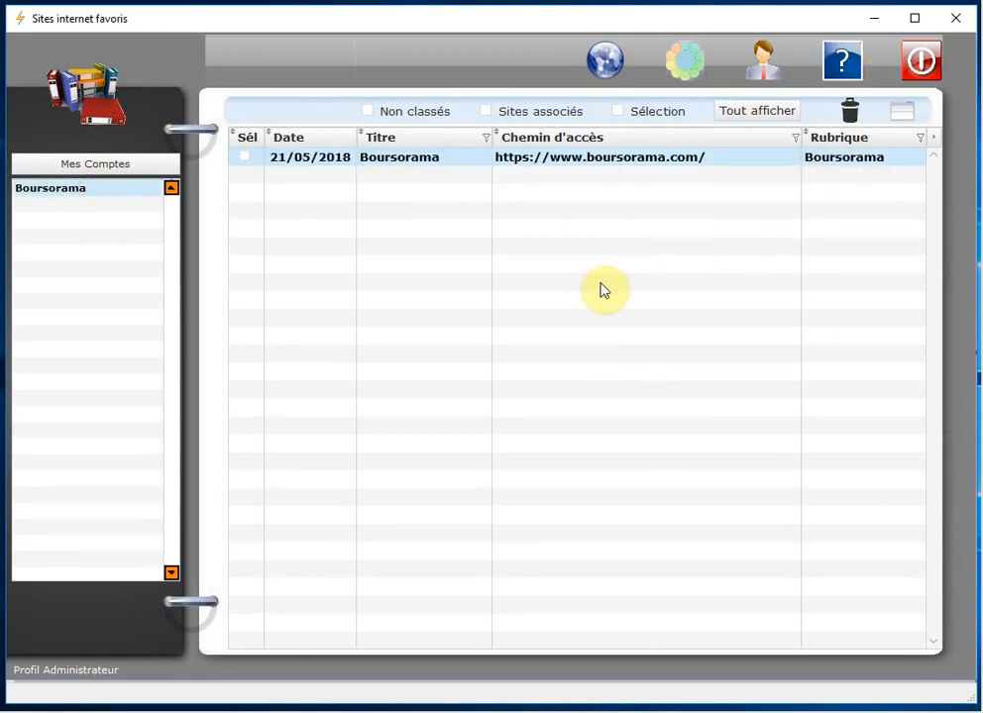
# Step: Open the Boursorama details and request its stored password, dismissing the incorrect-password error
pyautogui.click(905, 115)
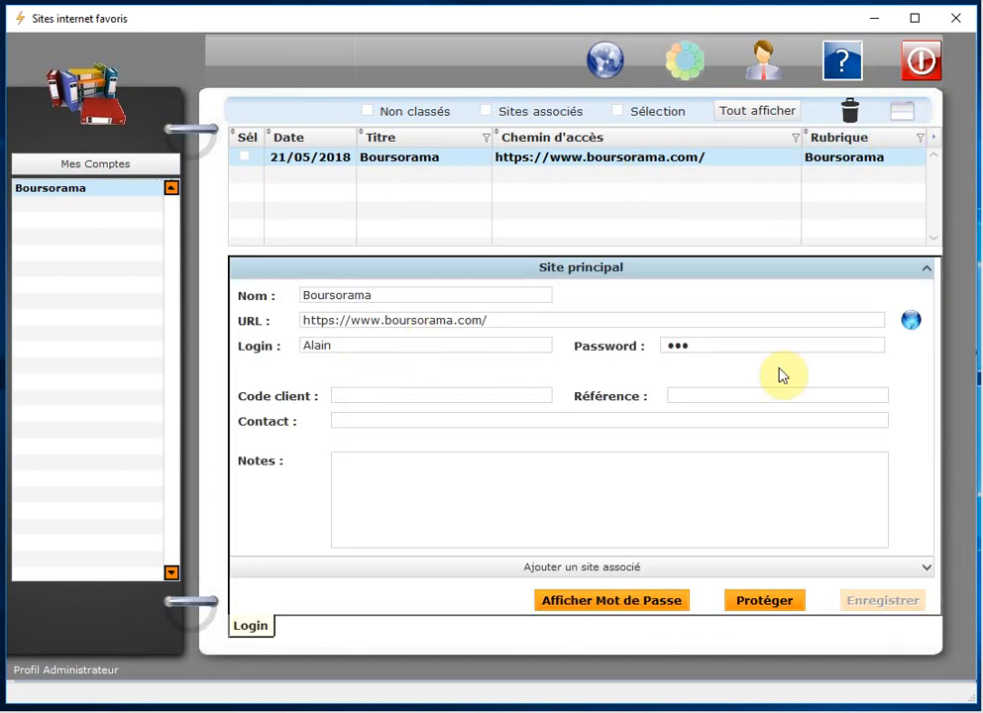
pyautogui.click(729, 346)
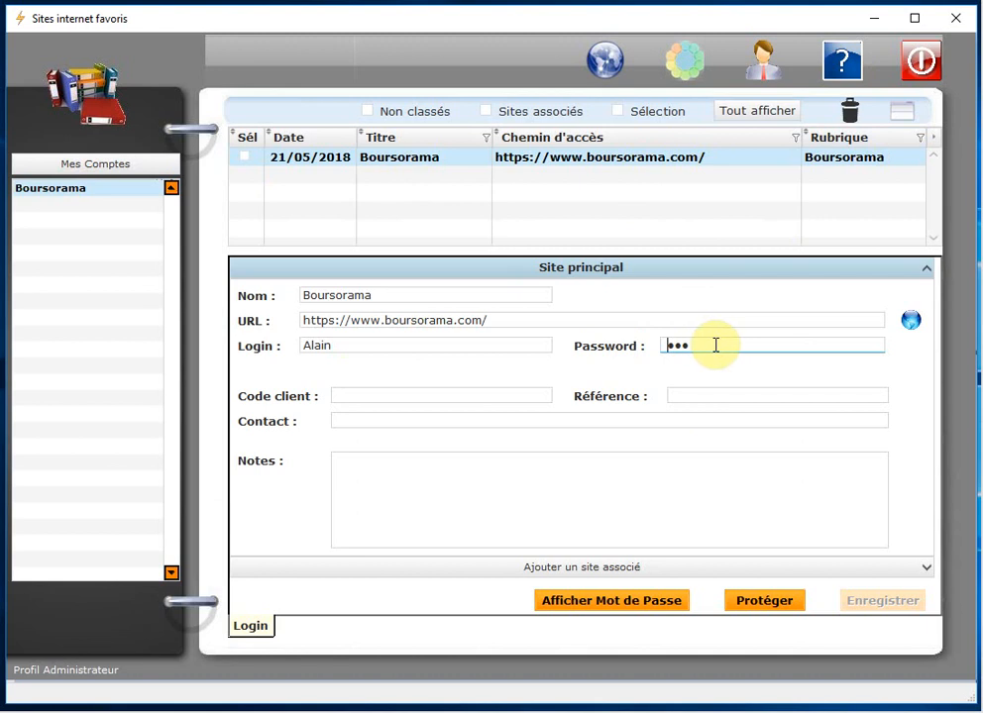
pyautogui.click(717, 345)
pyautogui.click(613, 602)
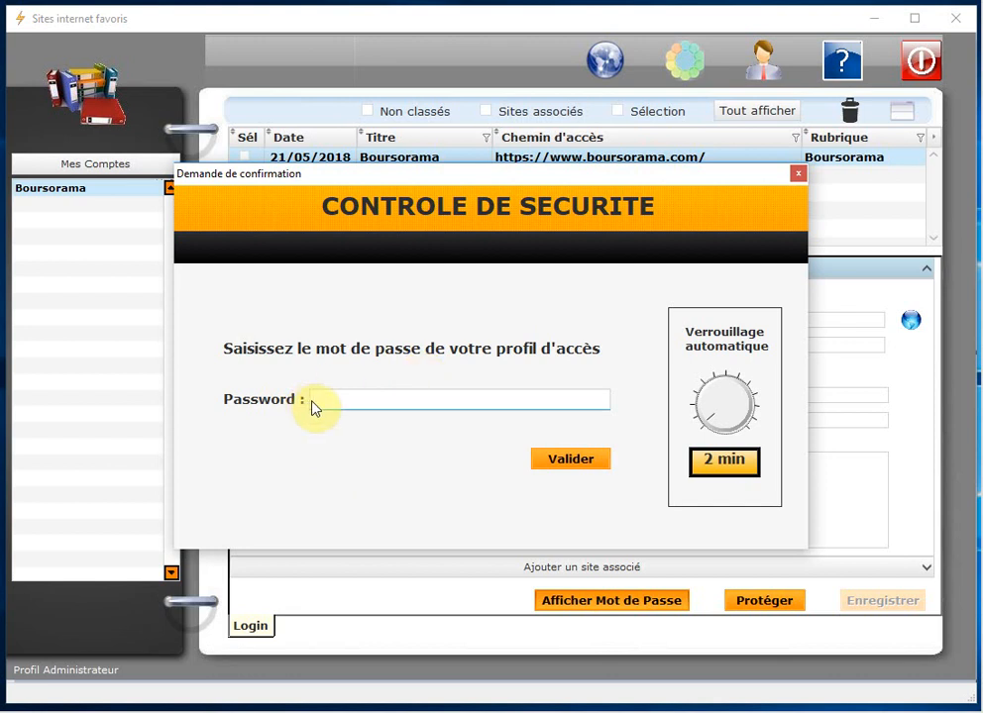
pyautogui.click(590, 464)
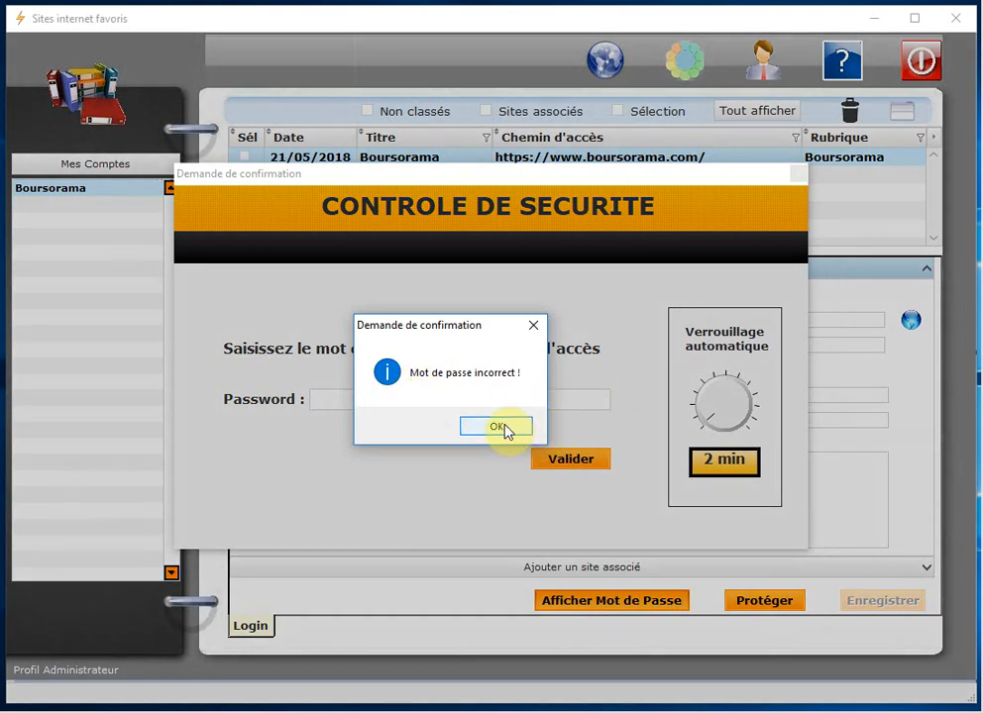
pyautogui.click(496, 426)
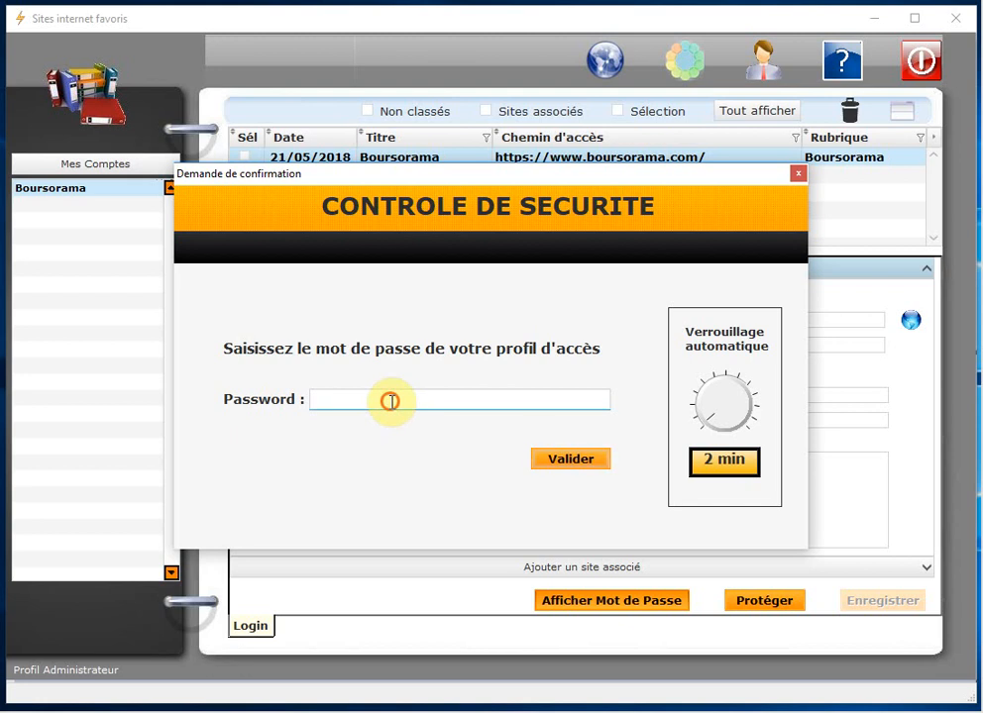
# Step: Re-enter the profile password until accepted, then mask the site's stored password again
pyautogui.write('a')
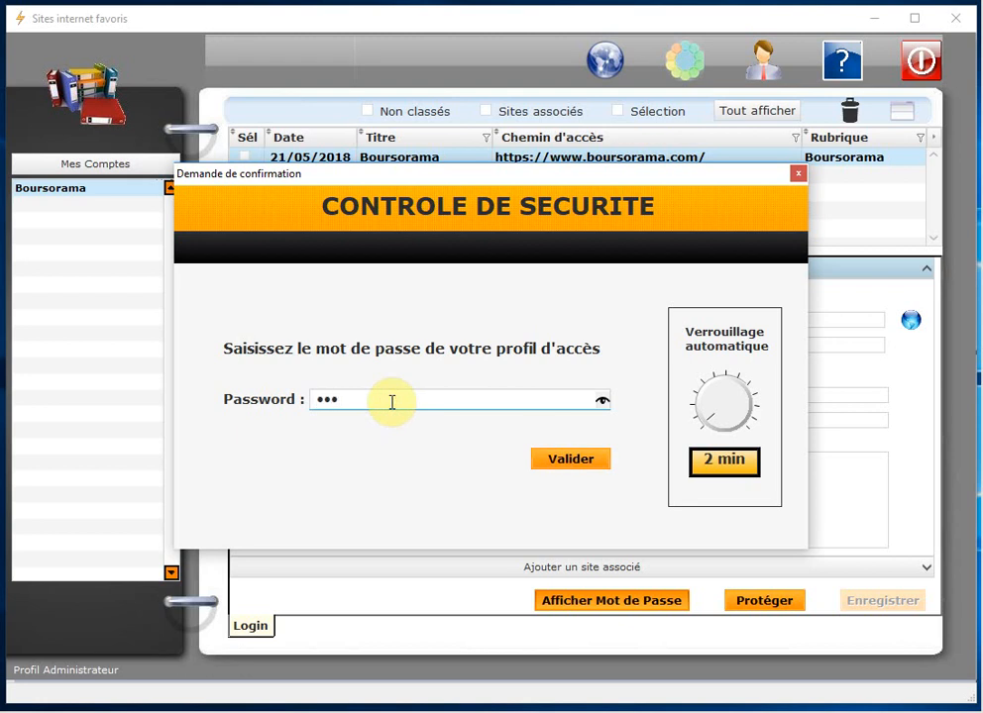
pyautogui.click(579, 461)
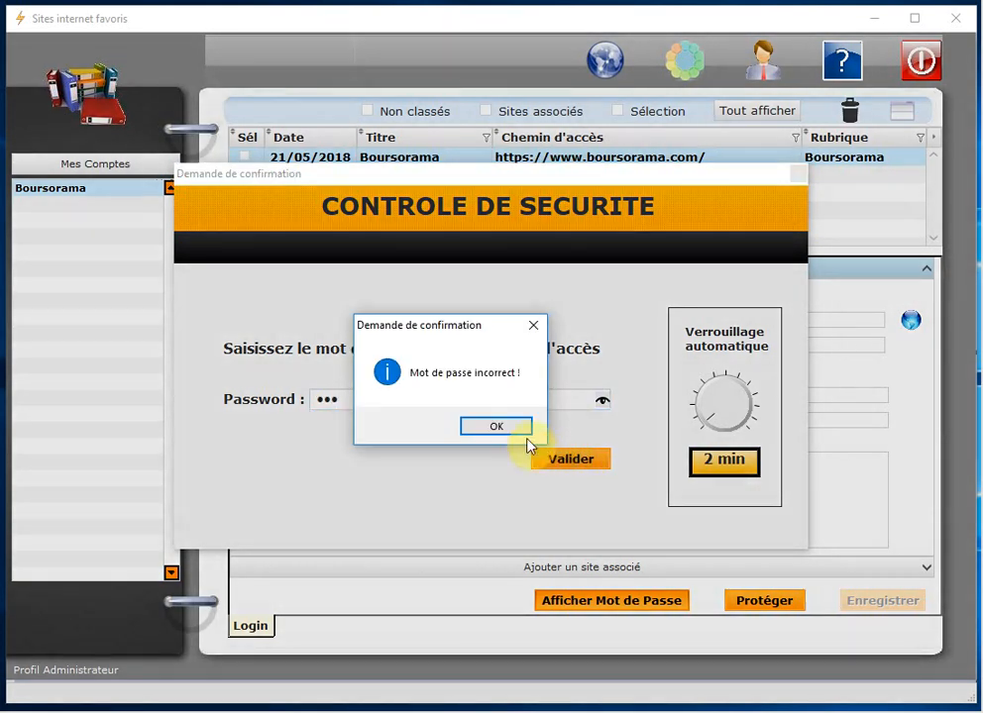
pyautogui.click(502, 426)
pyautogui.click(372, 401)
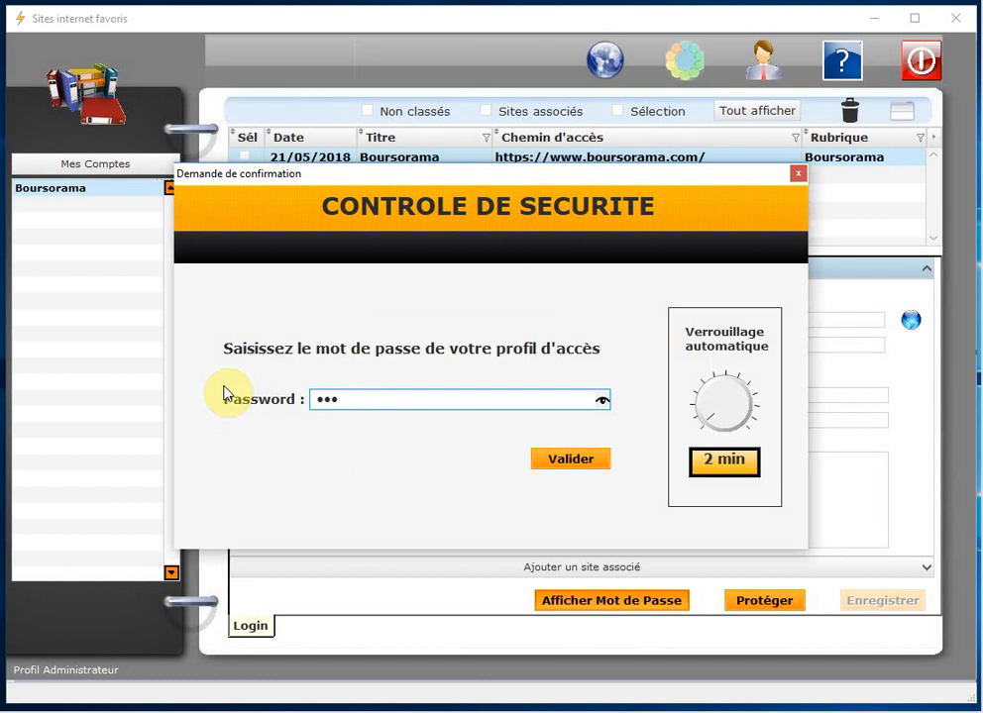
pyautogui.press('BackSpace')
pyautogui.press('BackSpace')
pyautogui.press('BackSpace')
pyautogui.write('123')
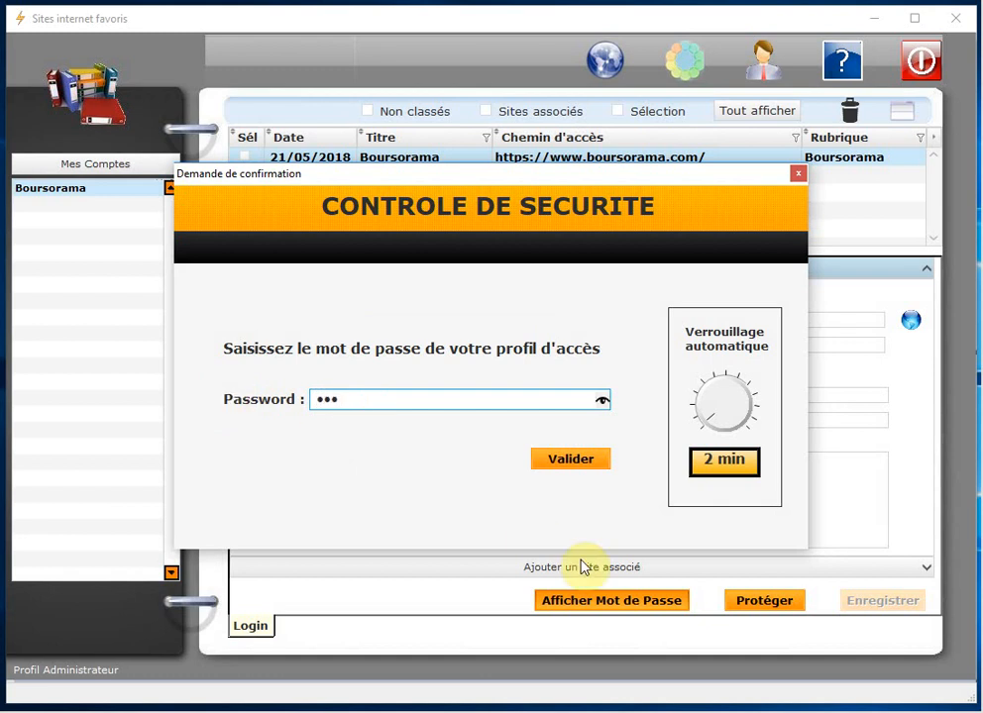
pyautogui.click(584, 461)
pyautogui.click(712, 348)
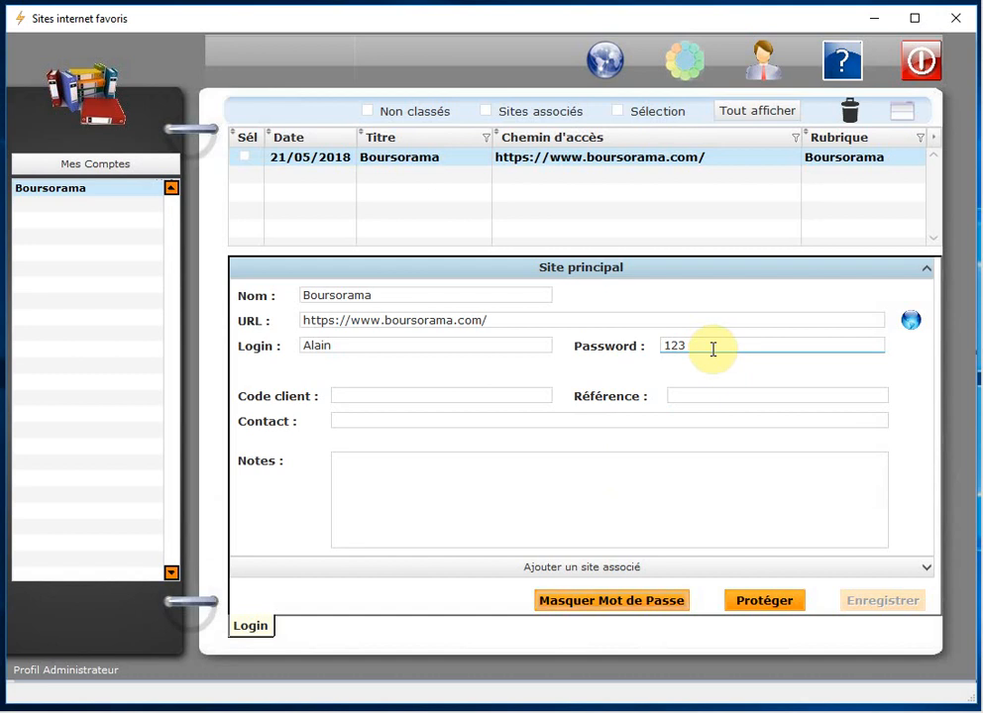
pyautogui.click(656, 602)
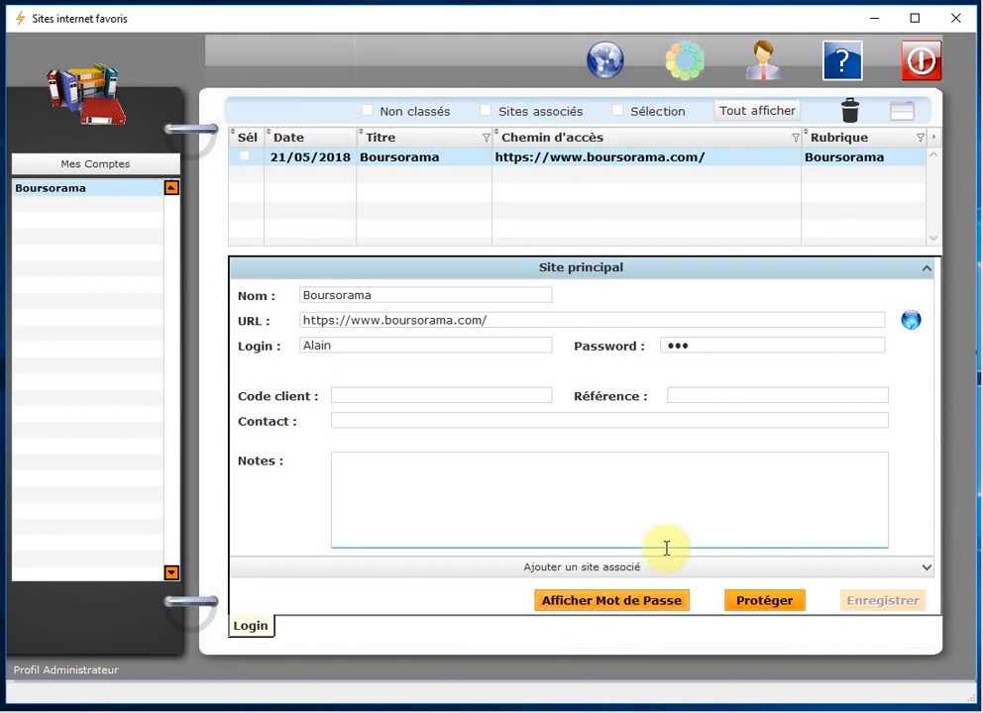
# Step: Show the Boursorama password in clear text after entering the profile password in the security check
pyautogui.click(628, 605)
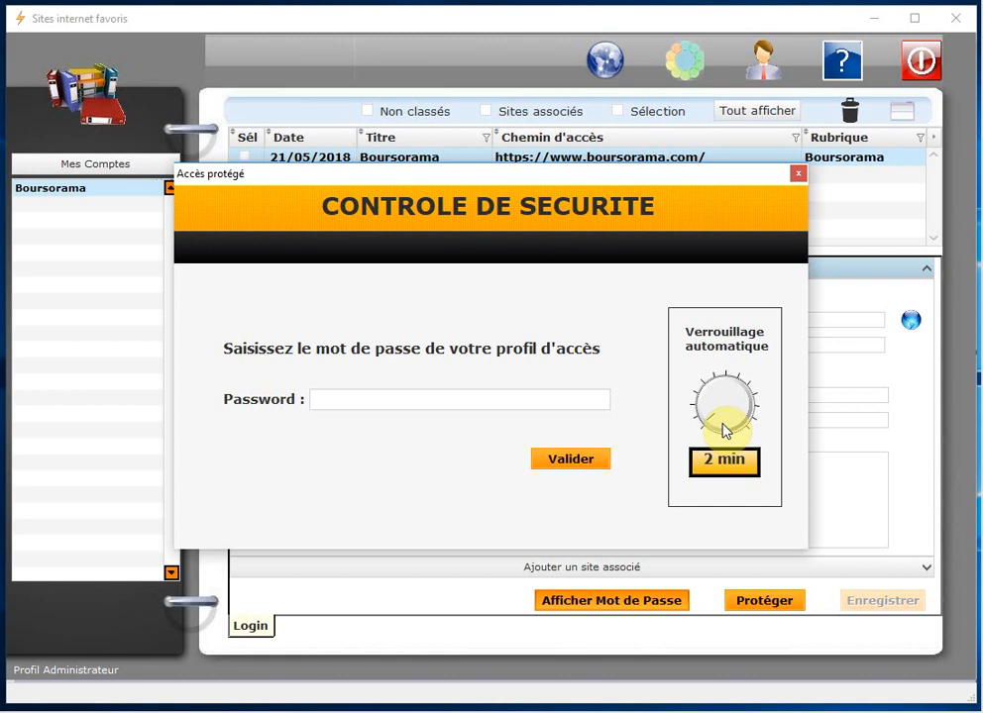
pyautogui.click(367, 401)
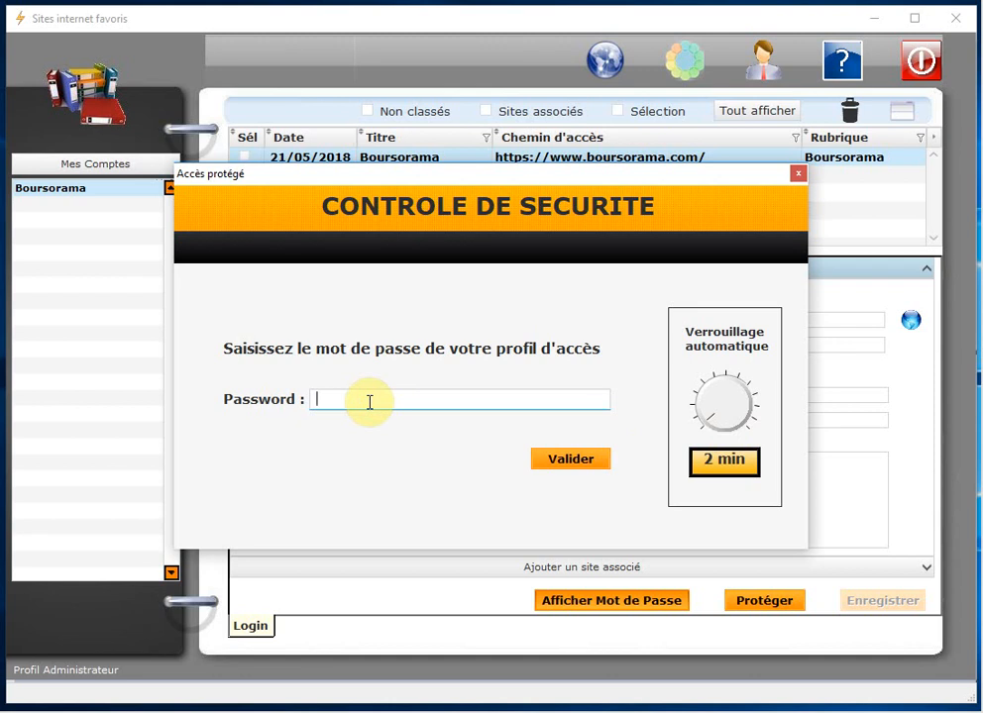
pyautogui.write('••')
pyautogui.click(594, 462)
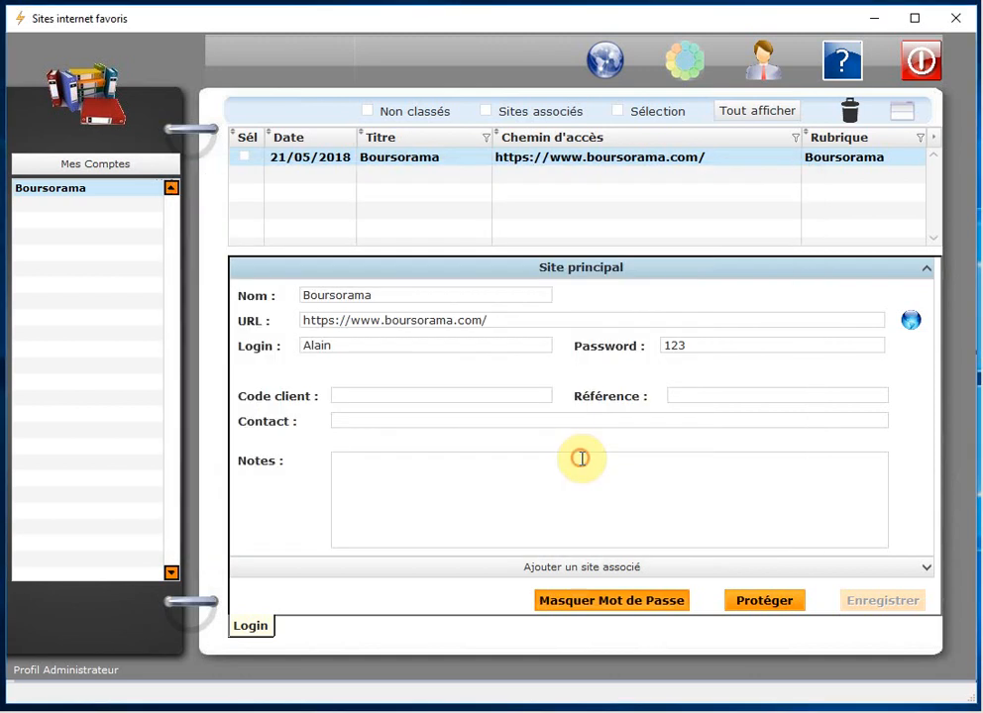
pyautogui.doubleClick(716, 342)
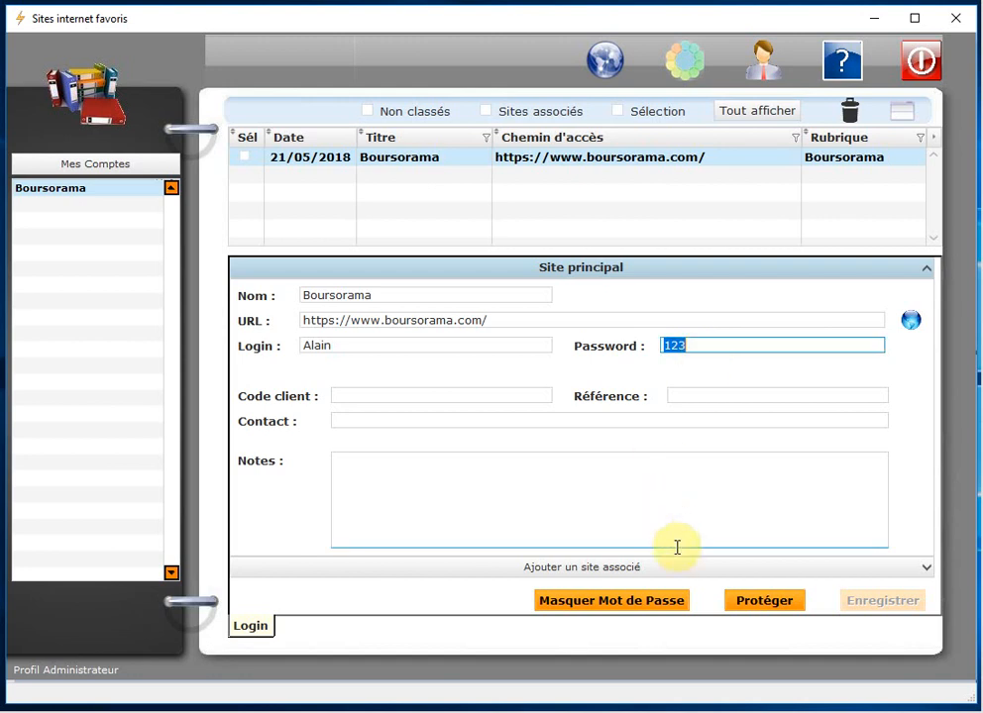
# Step: Mask the Boursorama password again, adjust the auto-lock delay, and close the security check unlocked
pyautogui.click(654, 602)
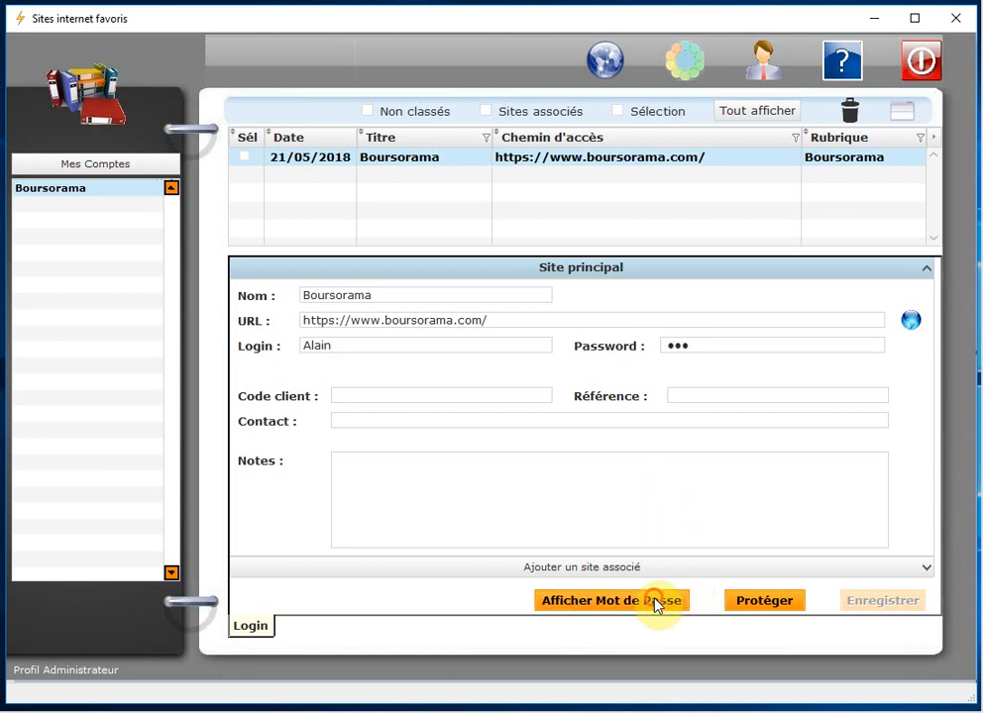
pyautogui.click(653, 602)
pyautogui.moveTo(726, 442)
pyautogui.mouseDown()
pyautogui.moveTo(707, 395)
pyautogui.moveTo(761, 396)
pyautogui.moveTo(737, 433)
pyautogui.moveTo(772, 400)
pyautogui.moveTo(703, 368)
pyautogui.moveTo(728, 419)
pyautogui.mouseUp()
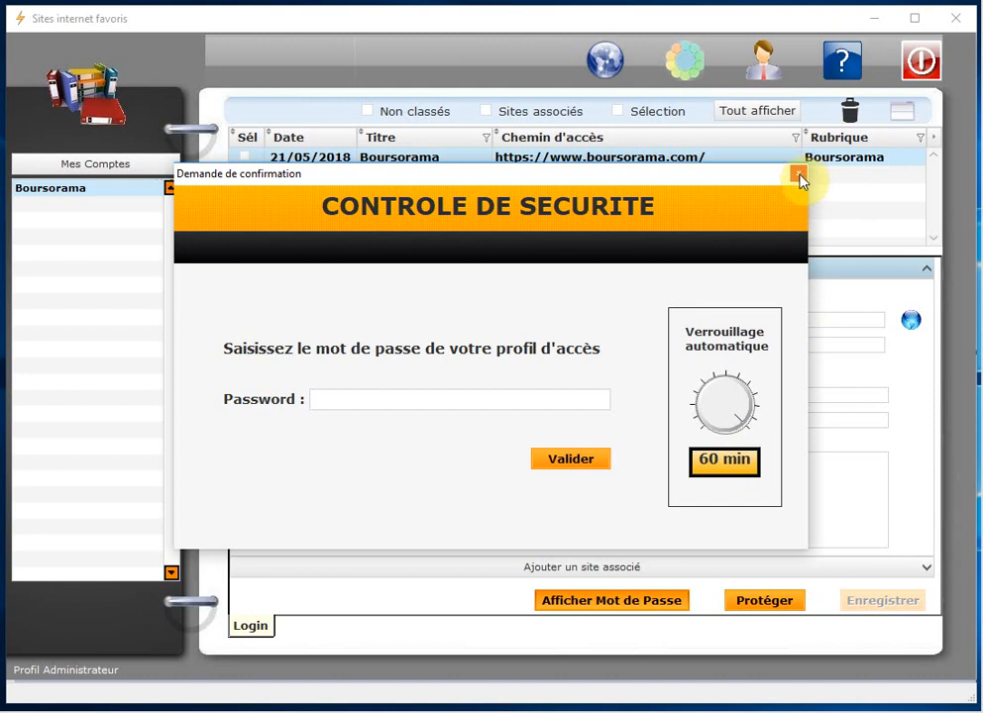
pyautogui.moveTo(744, 439); pyautogui.dragTo(698, 432)
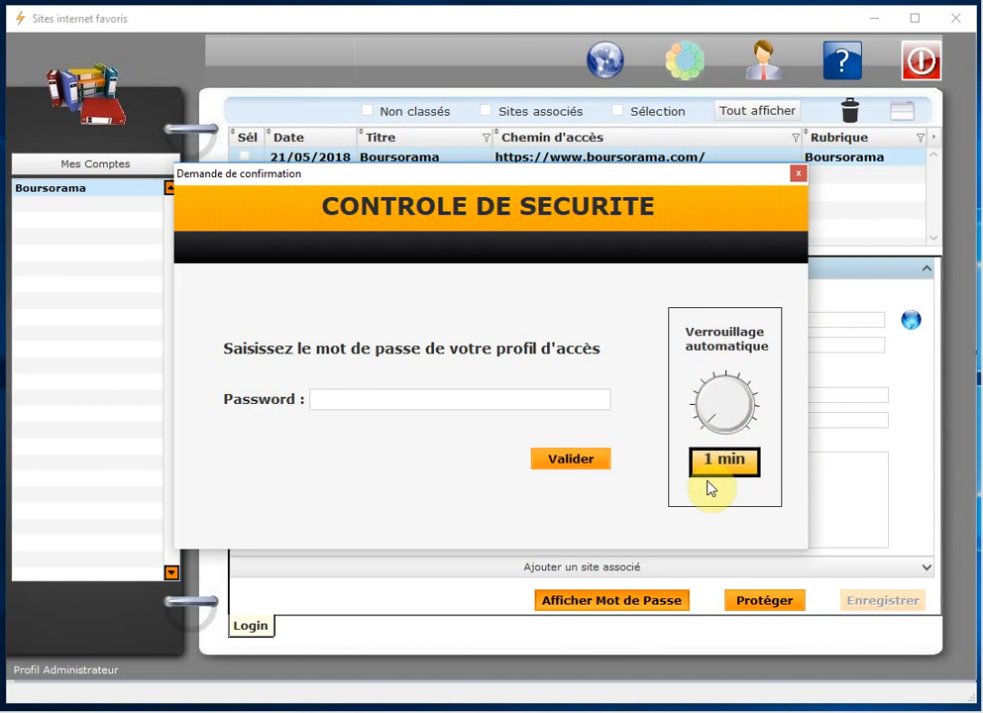
pyautogui.click(798, 175)
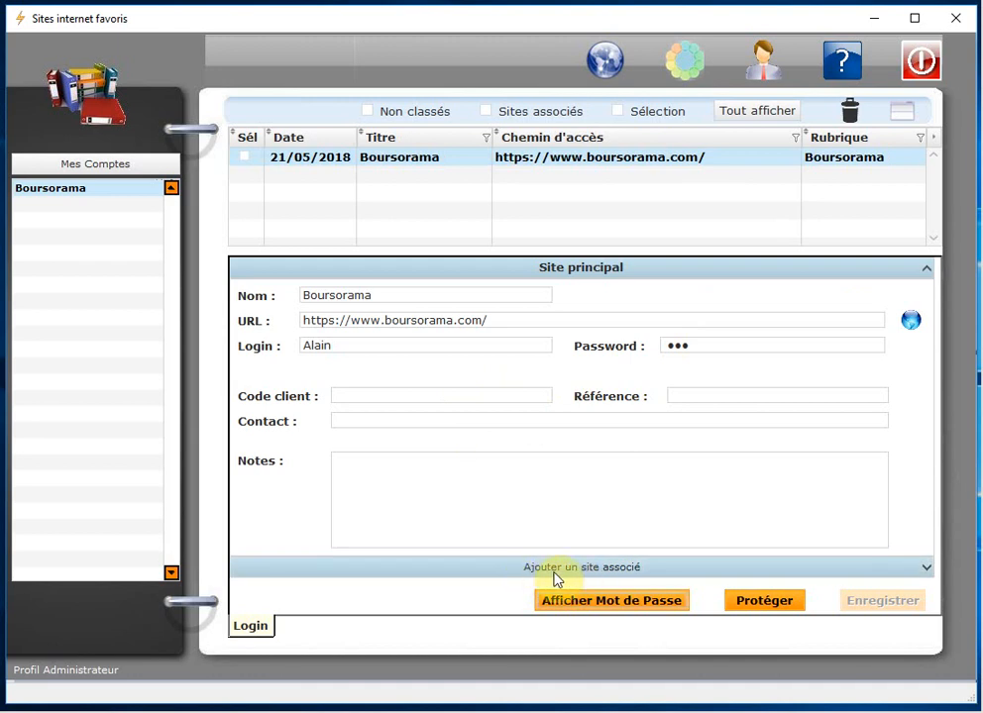
# Step: Start an associated site named Boursorama and paste the main site's URL into it
pyautogui.click(629, 570)
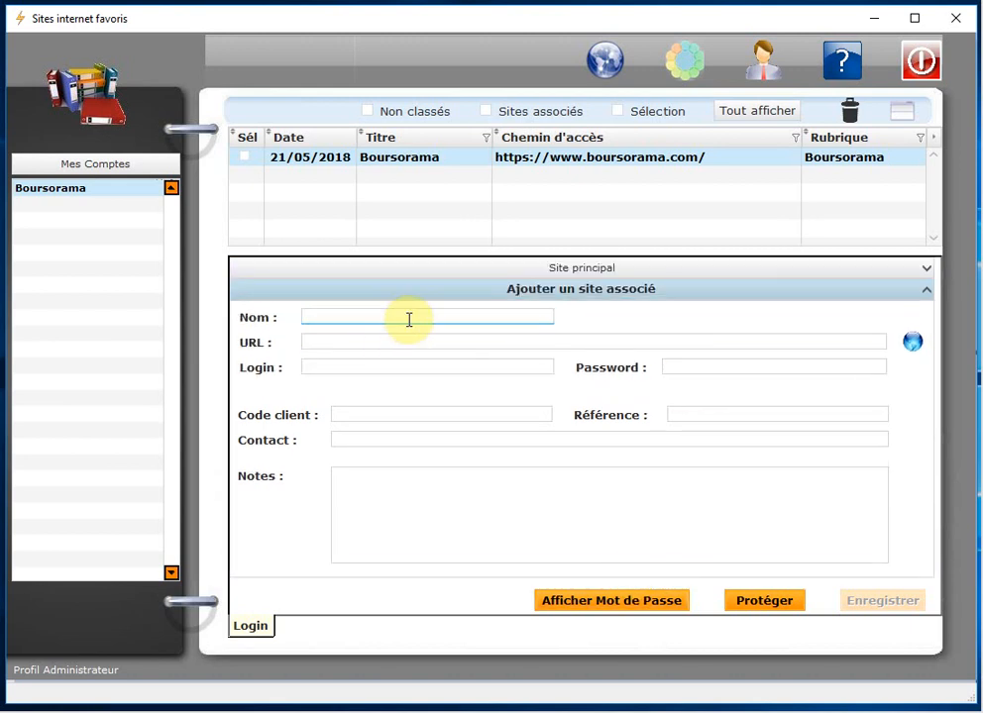
pyautogui.write('Bours')
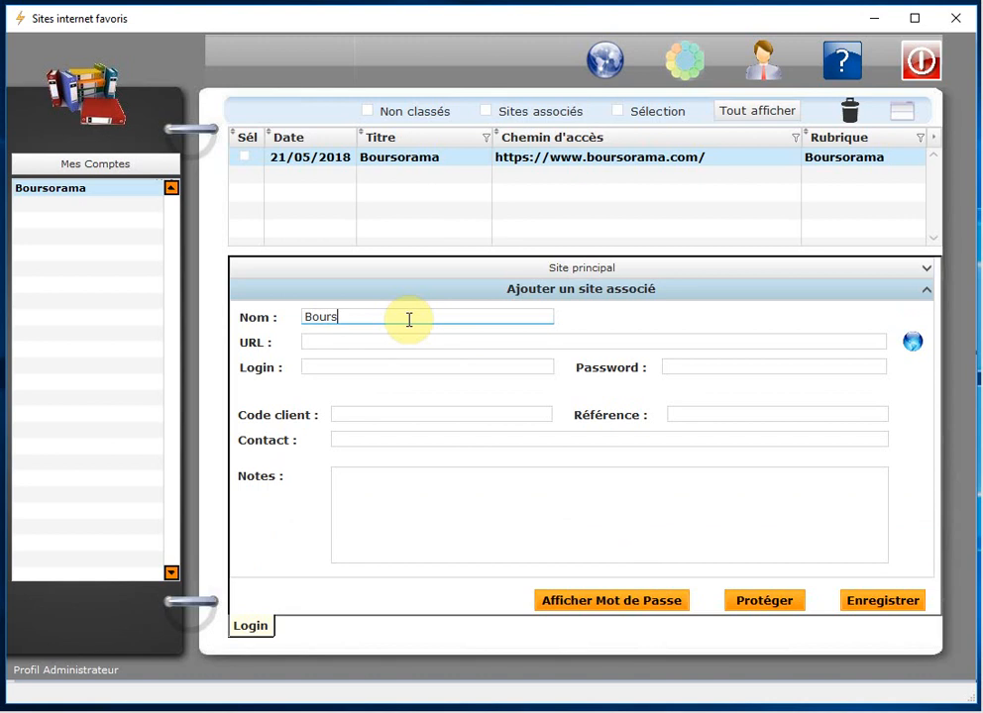
pyautogui.write('orama')
pyautogui.click(361, 344)
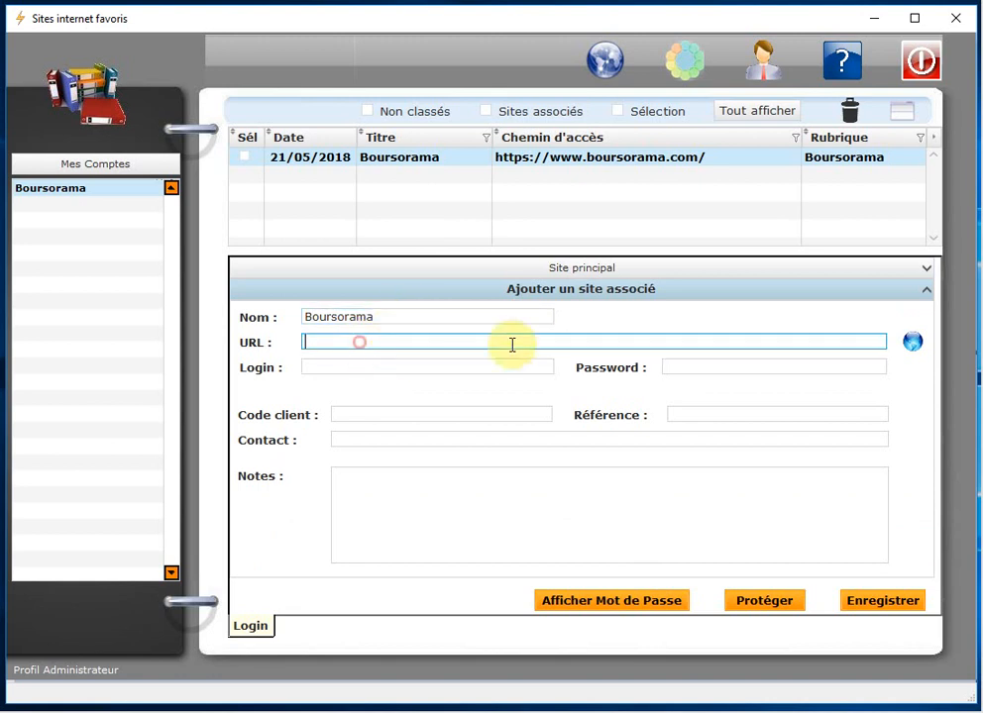
pyautogui.click(566, 260)
pyautogui.click(500, 317)
pyautogui.hotkey('ctrl', 'c')
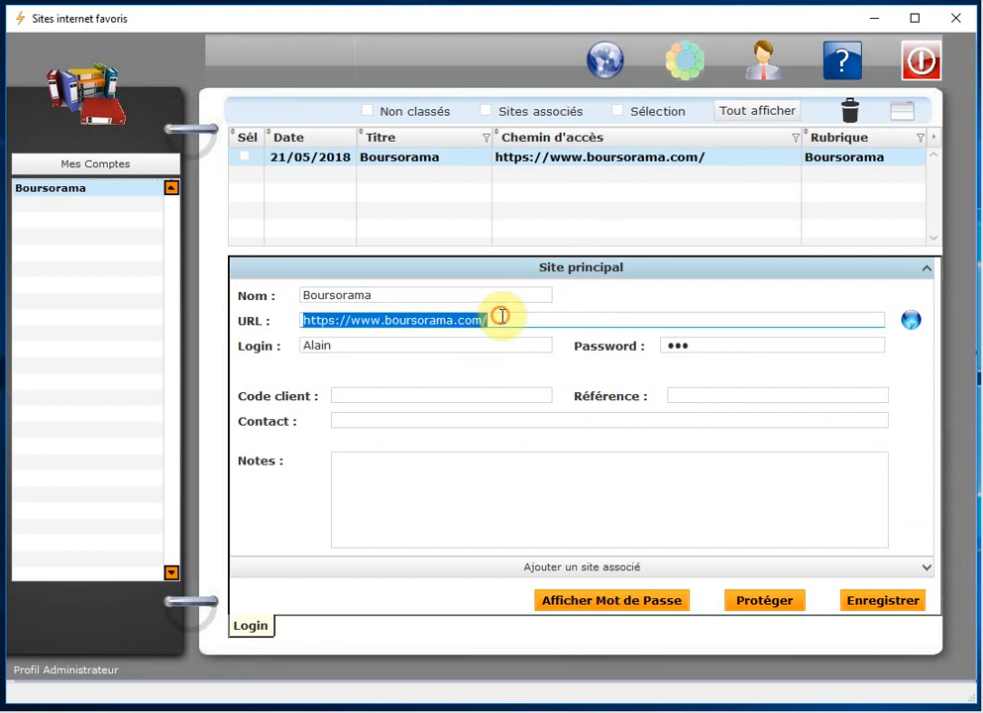
pyautogui.click(572, 567)
pyautogui.click(330, 344)
pyautogui.hotkey('ctrl', 'v')
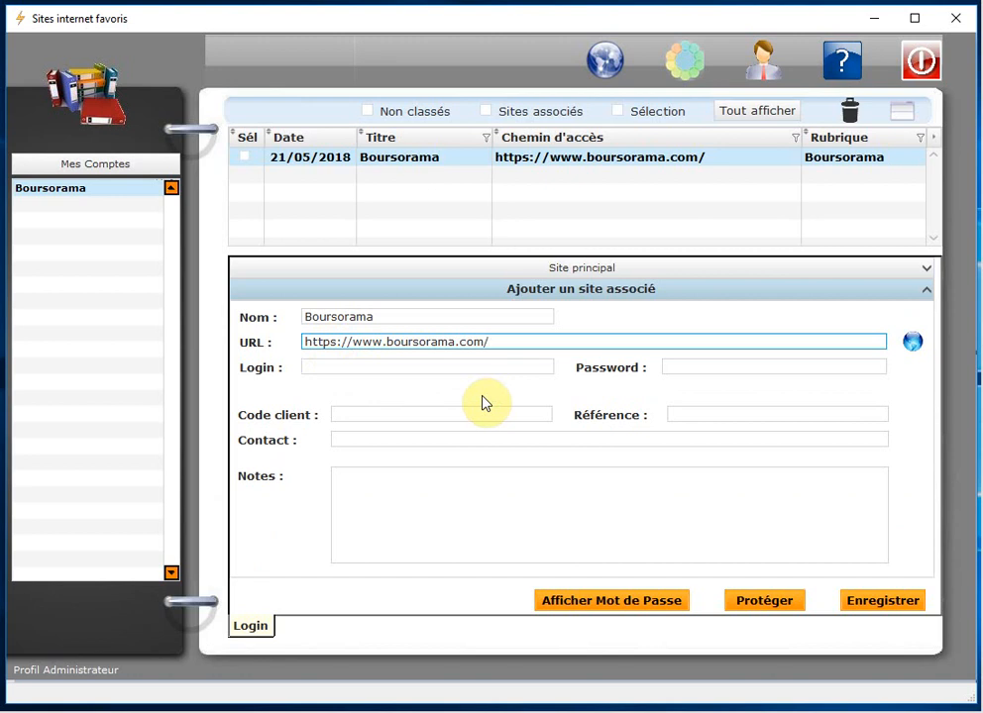
# Step: Enter the associated site's own login and password, check the password, and save it
pyautogui.click(370, 368)
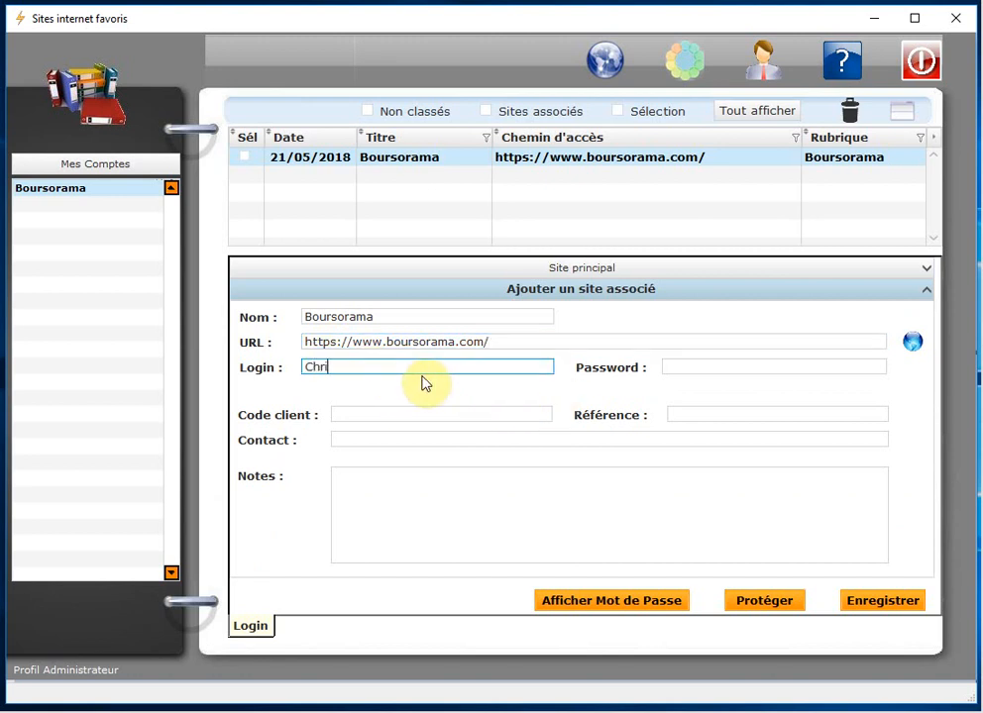
pyautogui.write('Christelle')
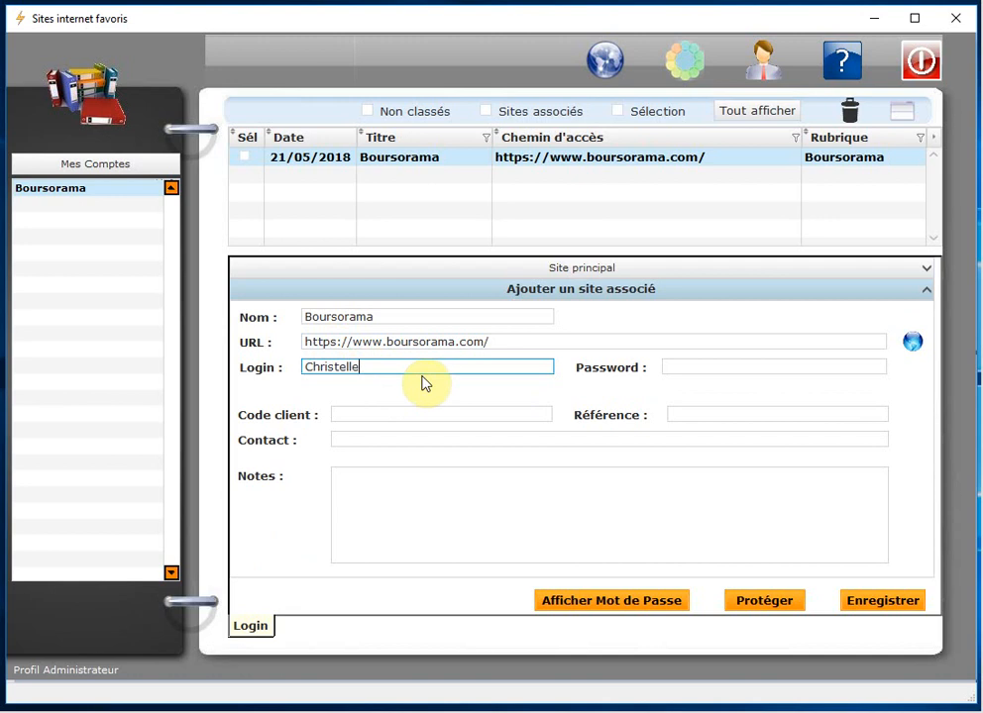
pyautogui.click(672, 366)
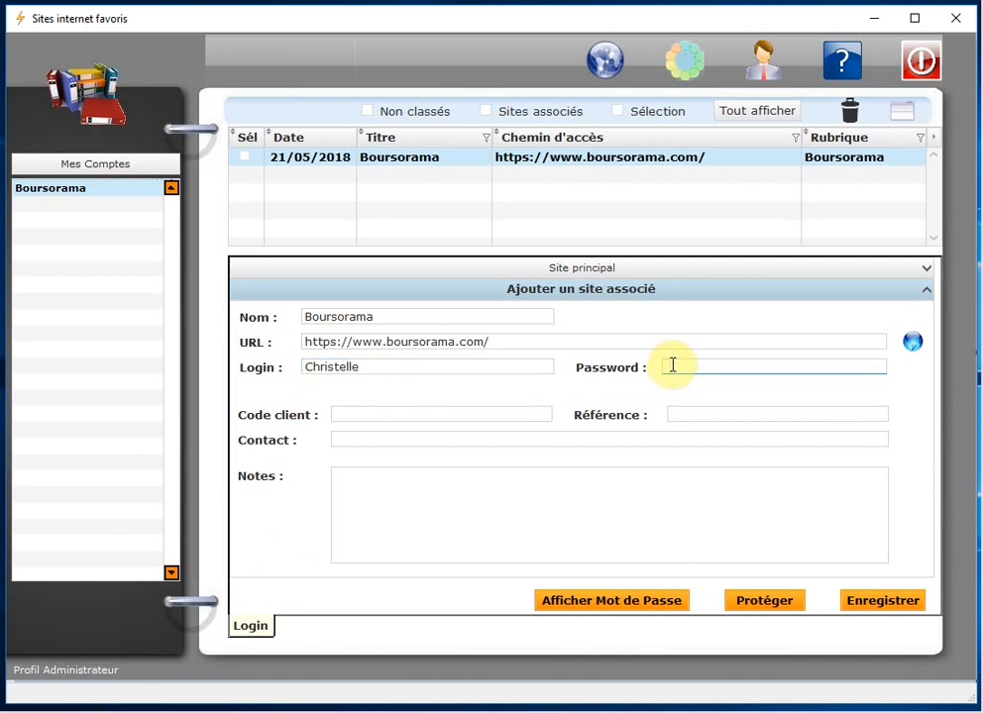
pyautogui.write('••')
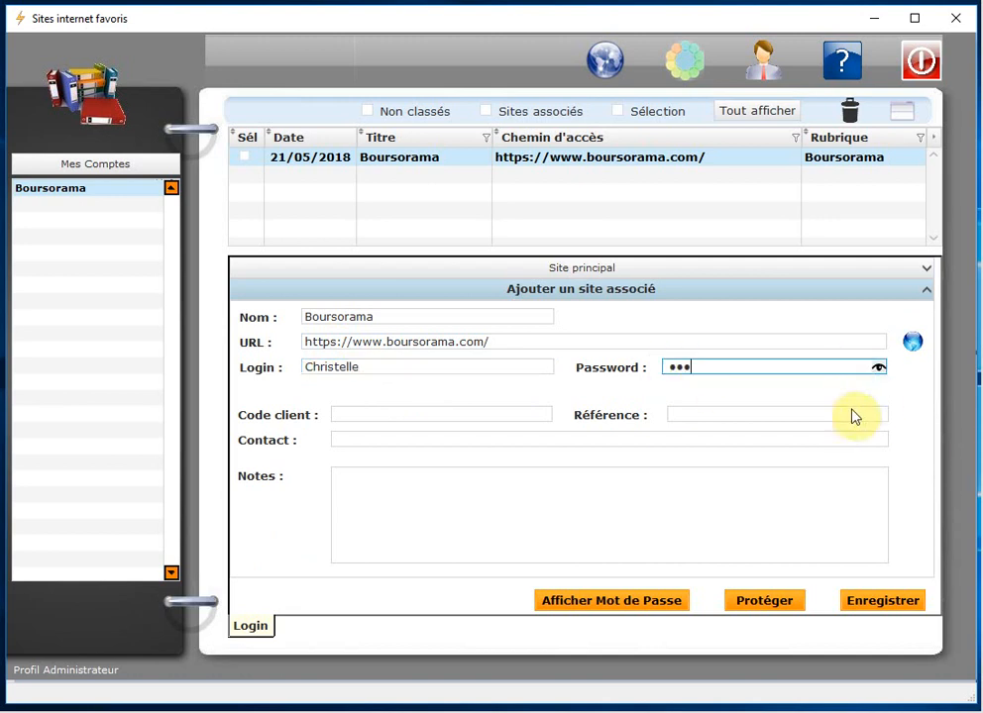
pyautogui.click(878, 366)
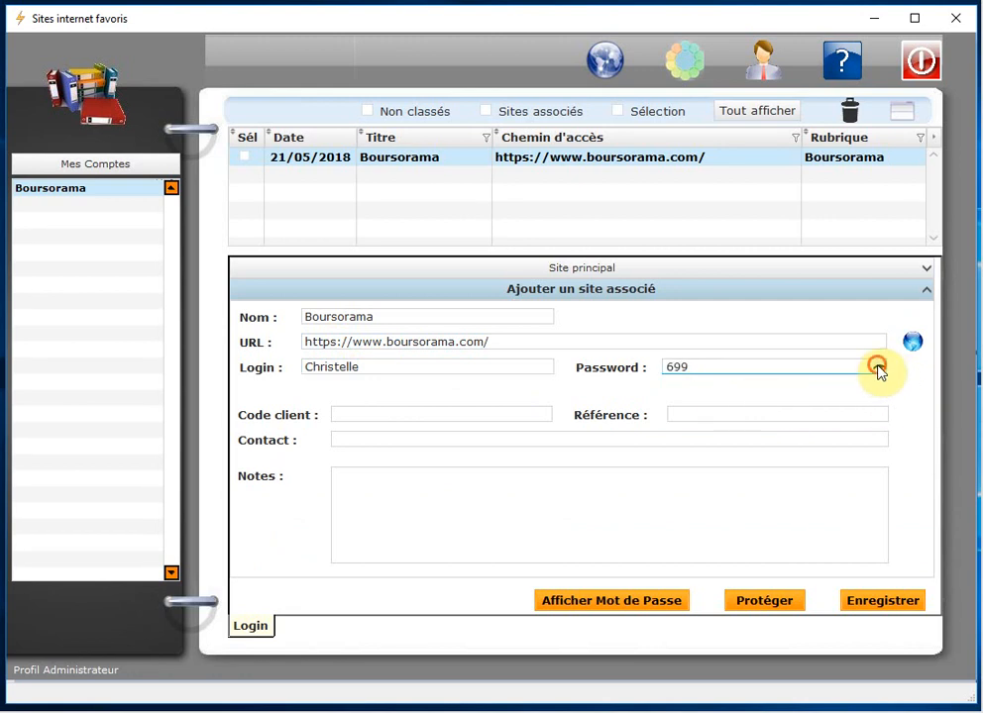
pyautogui.click(877, 366)
pyautogui.click(878, 368)
pyautogui.click(878, 368)
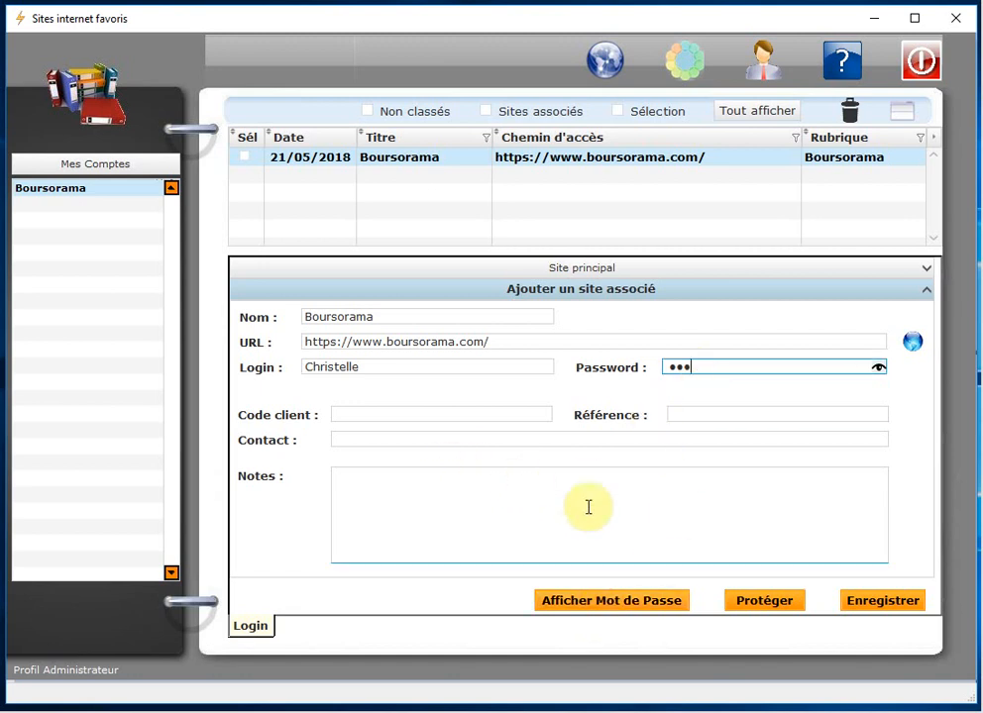
pyautogui.click(876, 604)
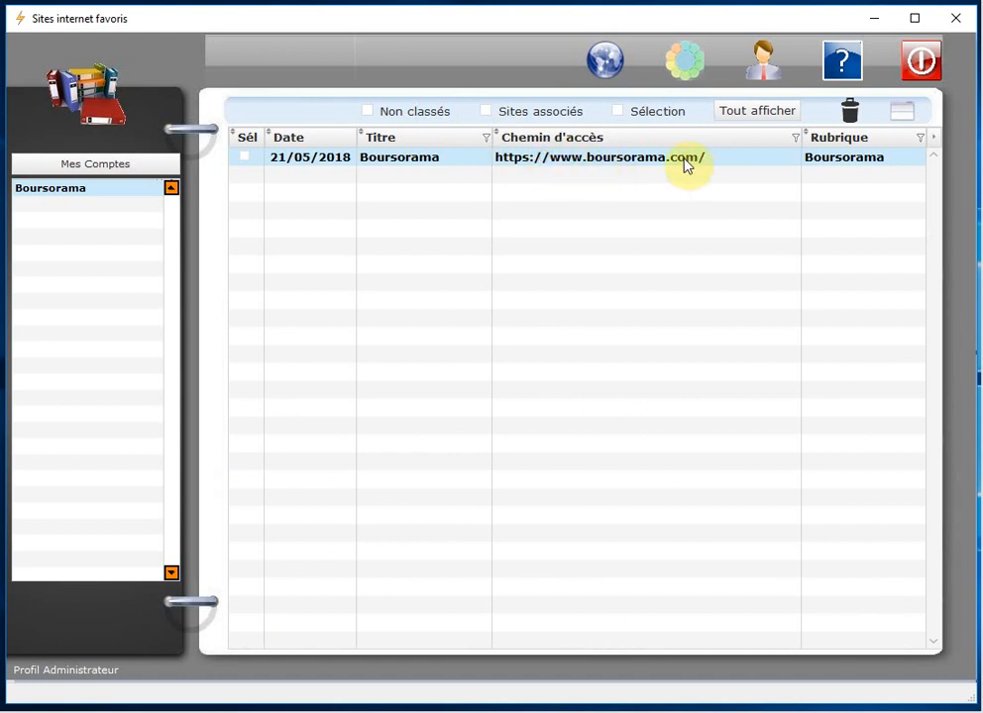
# Step: Reopen the Boursorama details and swap the main and associated sites with Permuter
pyautogui.click(902, 114)
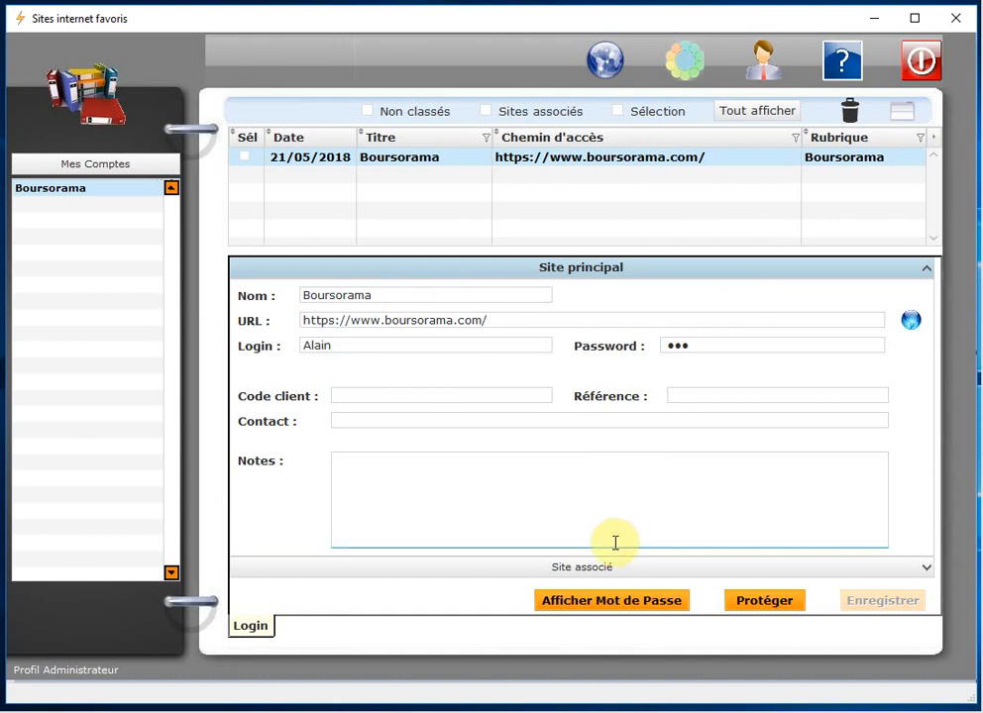
pyautogui.click(583, 569)
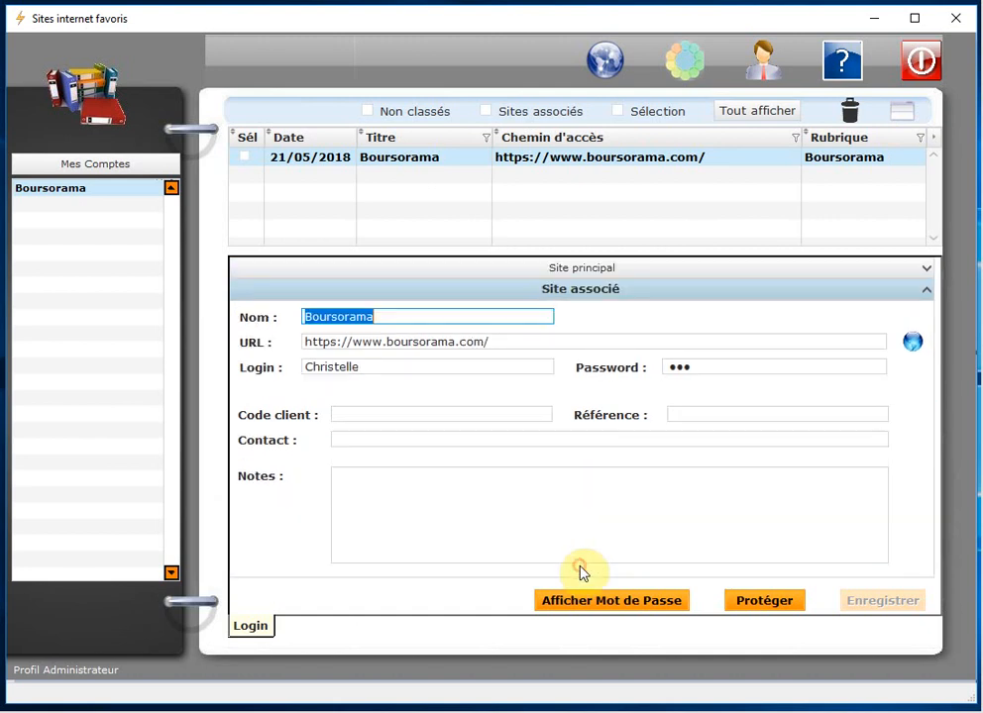
pyautogui.click(372, 368)
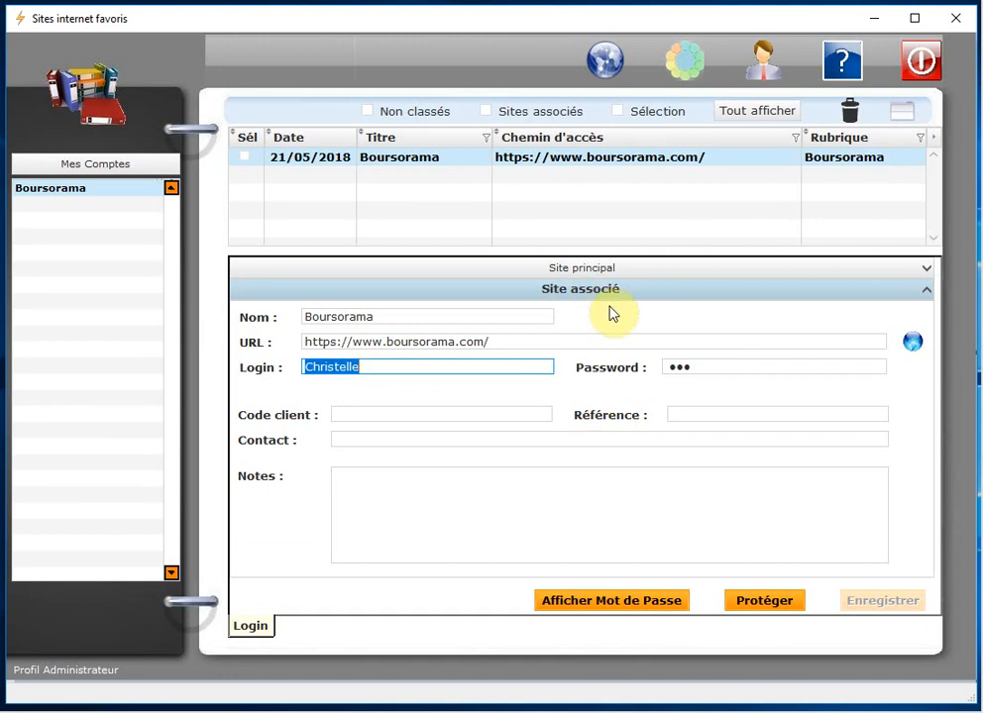
pyautogui.rightClick(659, 316)
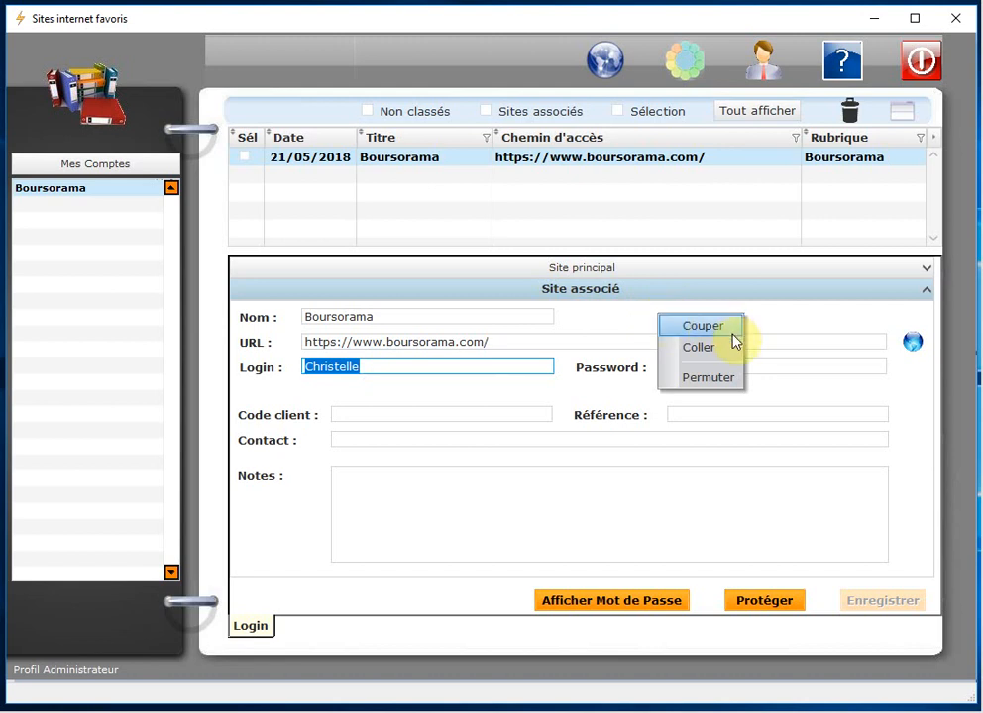
pyautogui.click(734, 390)
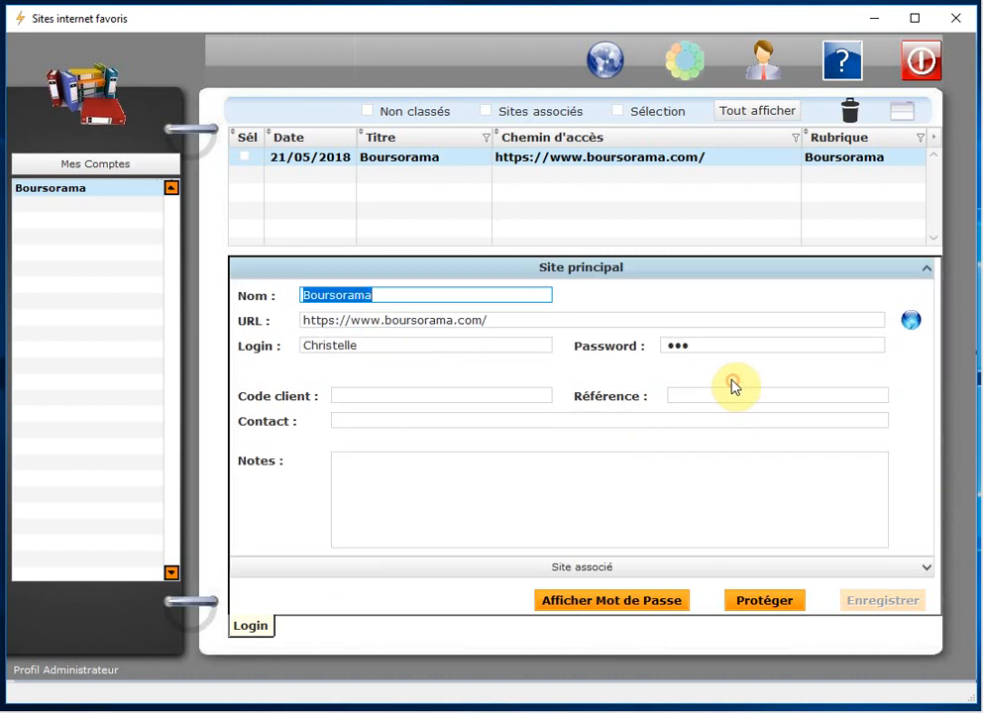
# Step: Switch the associated site's login to its alternative stored login with Permuter
pyautogui.click(377, 346)
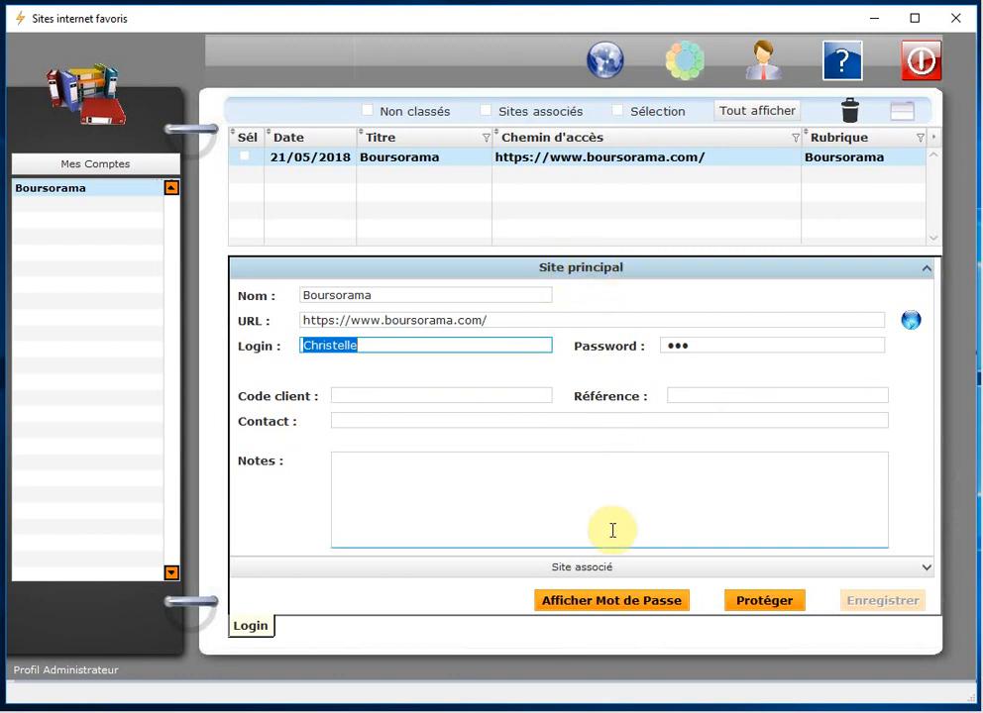
pyautogui.click(637, 569)
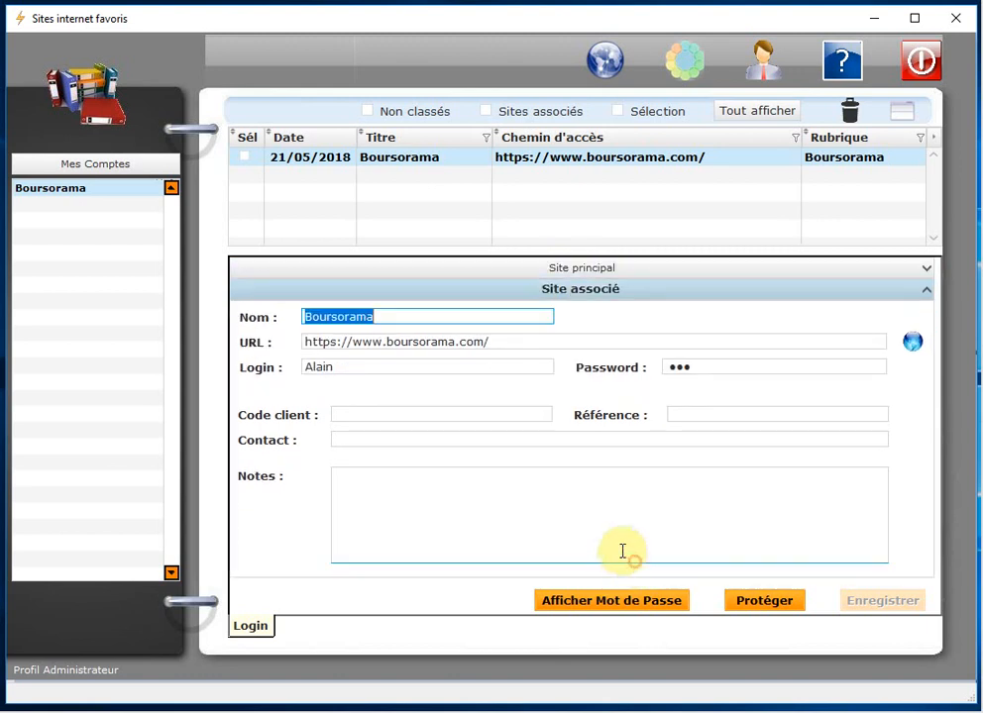
pyautogui.click(351, 368)
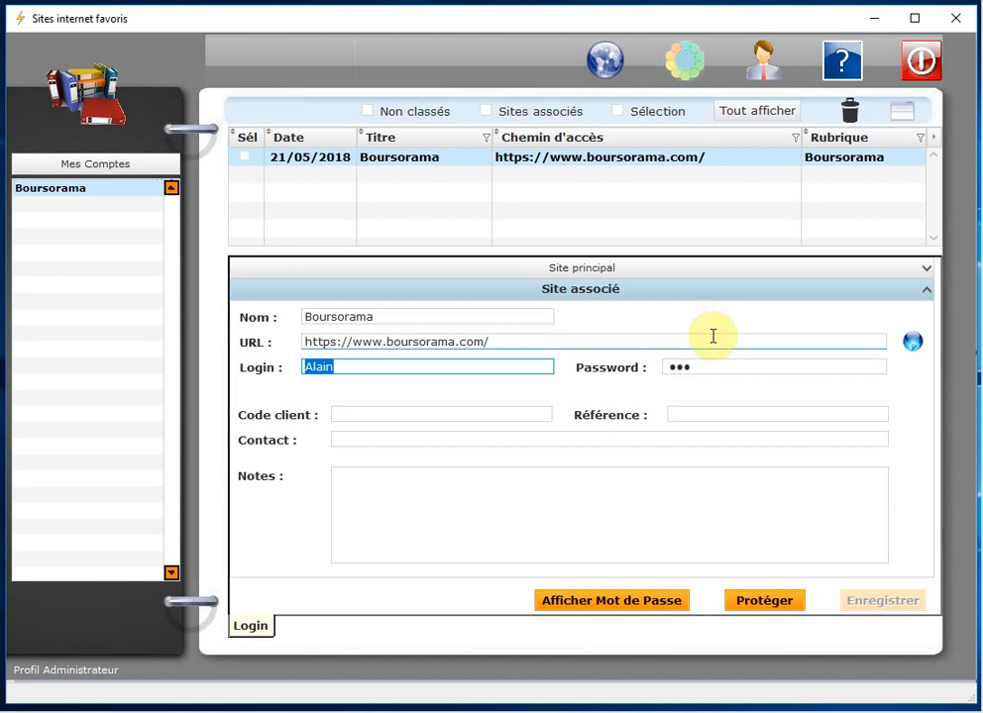
pyautogui.click(673, 317)
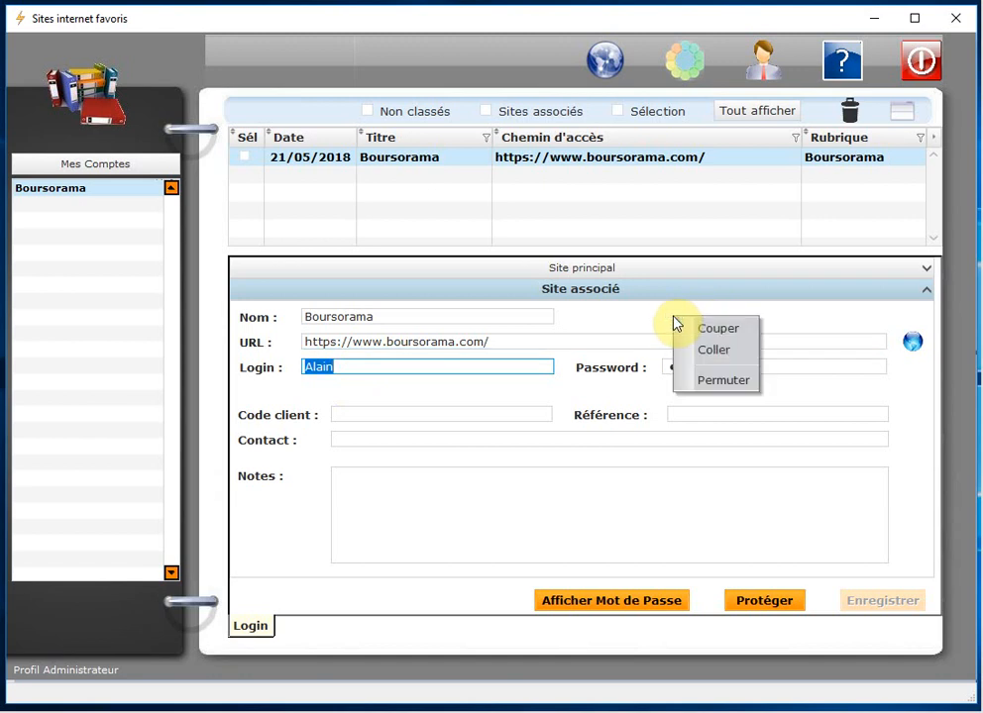
pyautogui.click(748, 386)
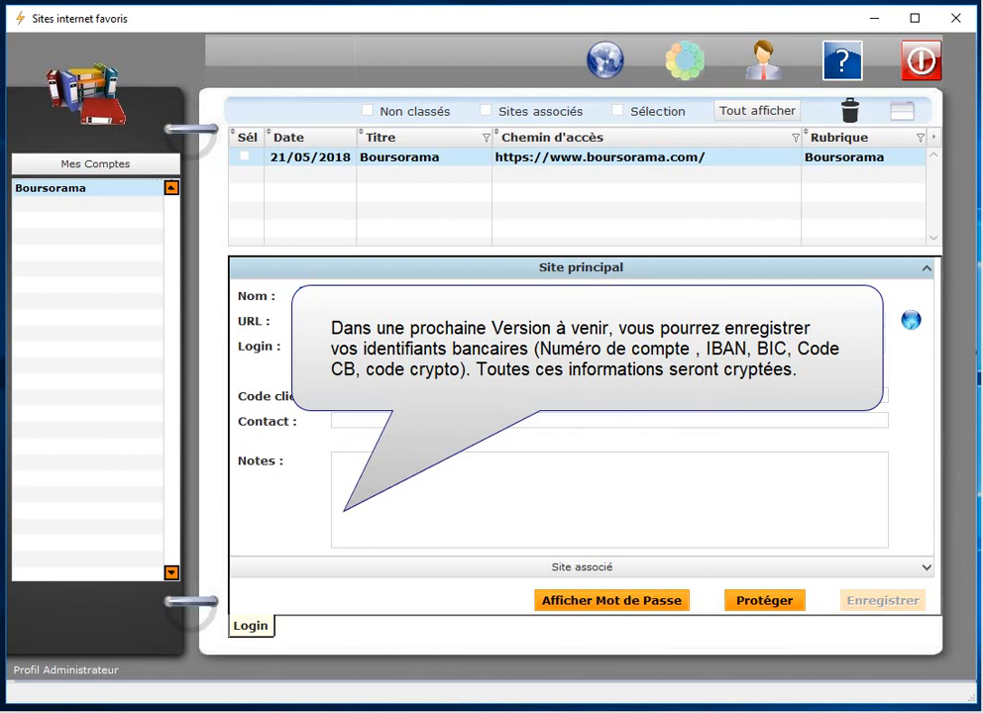
# Step: Leave the Boursorama form, toggle the Sites associés filter, and list all five favourites
pyautogui.click(603, 423)
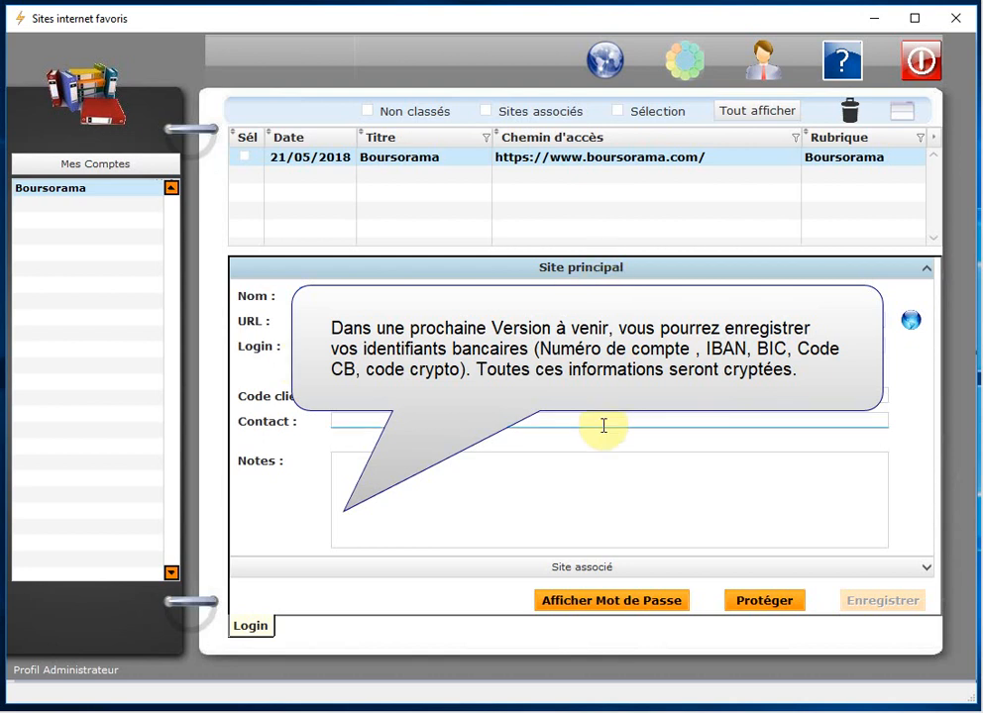
pyautogui.click(489, 112)
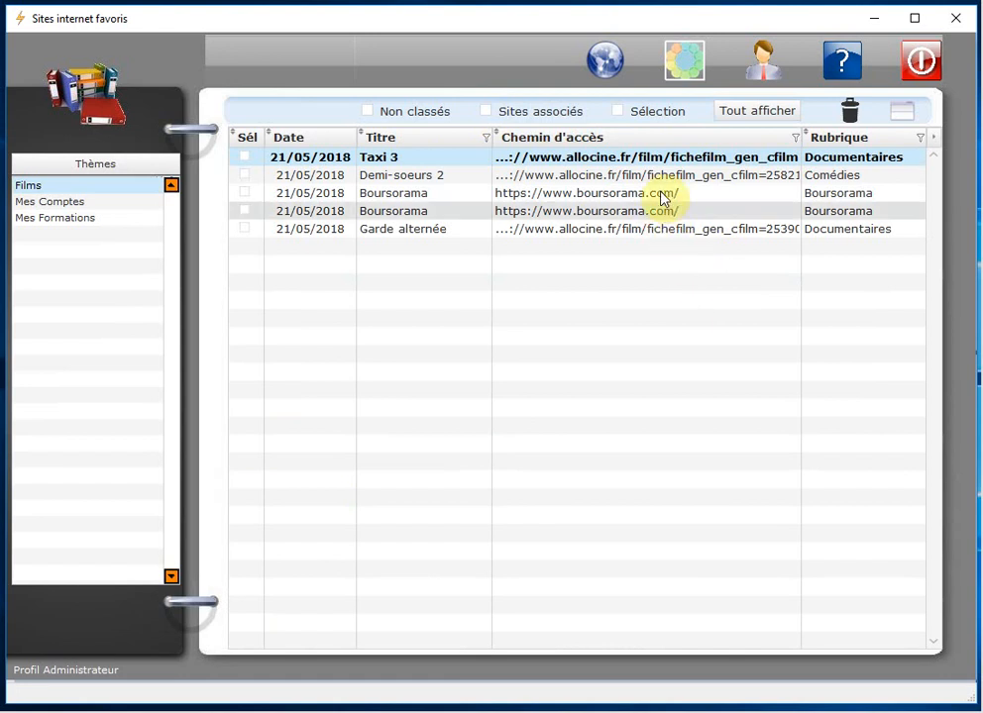
pyautogui.click(485, 112)
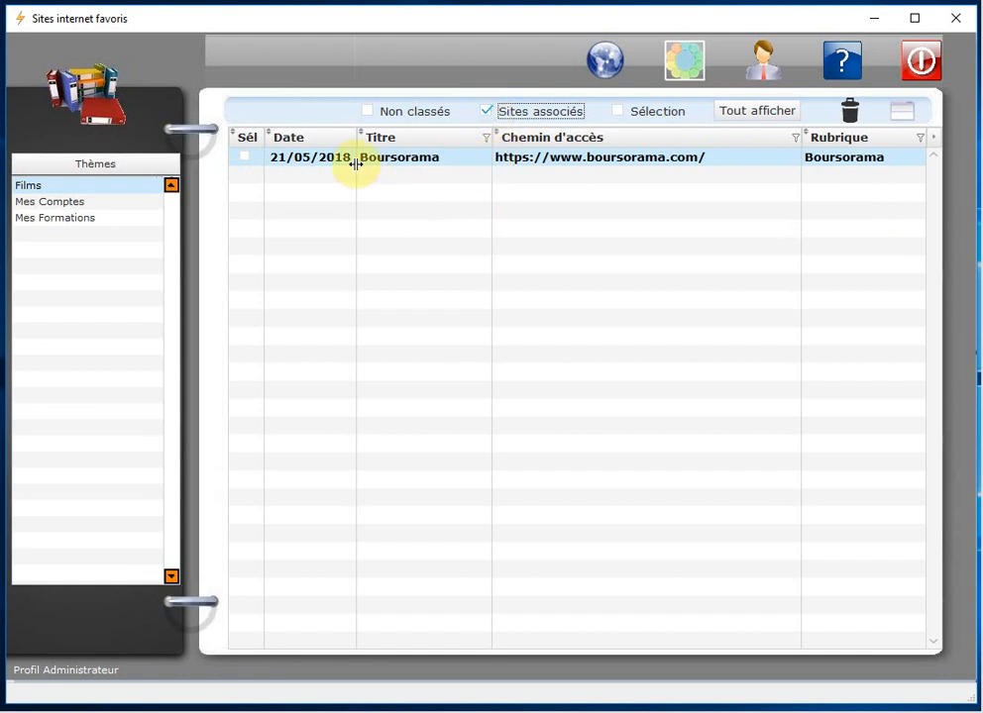
pyautogui.click(901, 114)
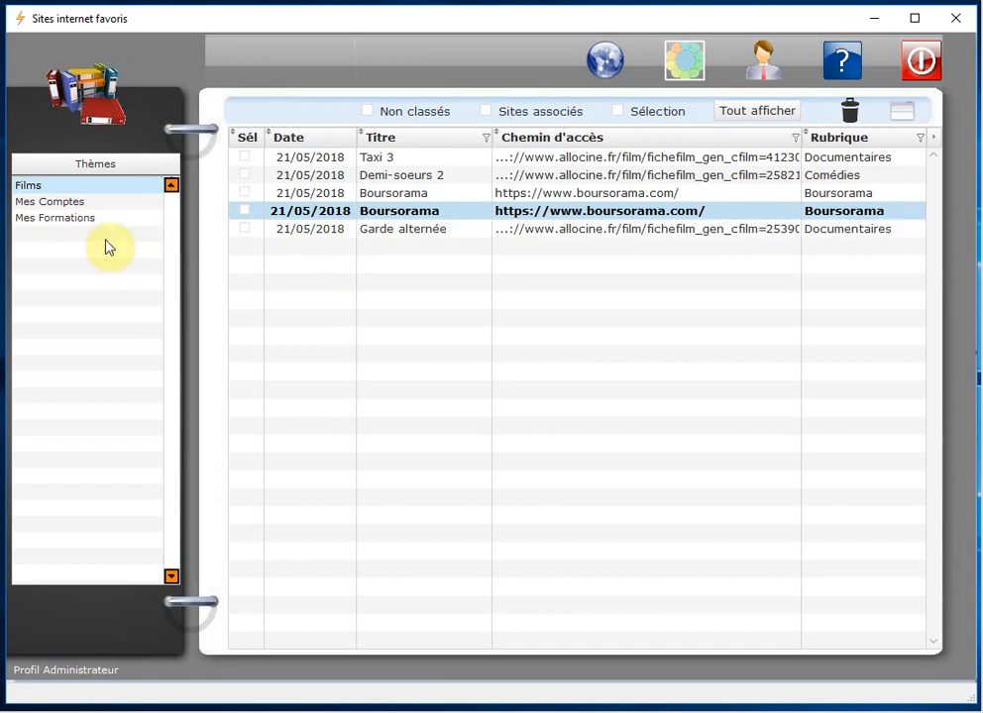
# Step: Add a new category named Caisse d'épargne in the Films theme
pyautogui.doubleClick(35, 188)
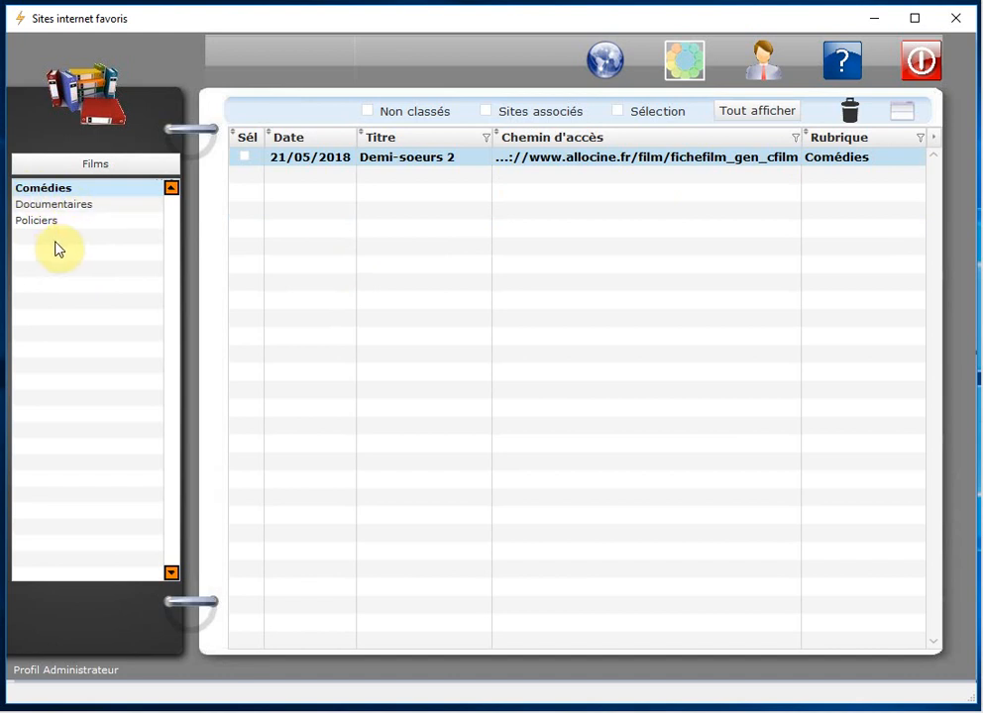
pyautogui.rightClick(82, 237)
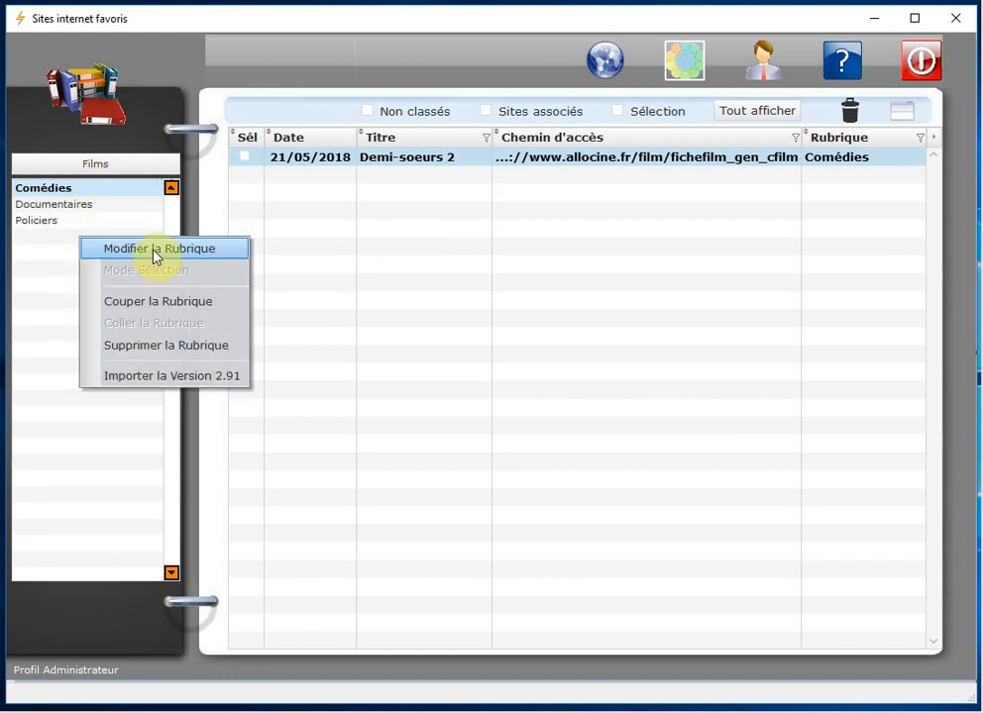
pyautogui.click(153, 250)
pyautogui.click(72, 240)
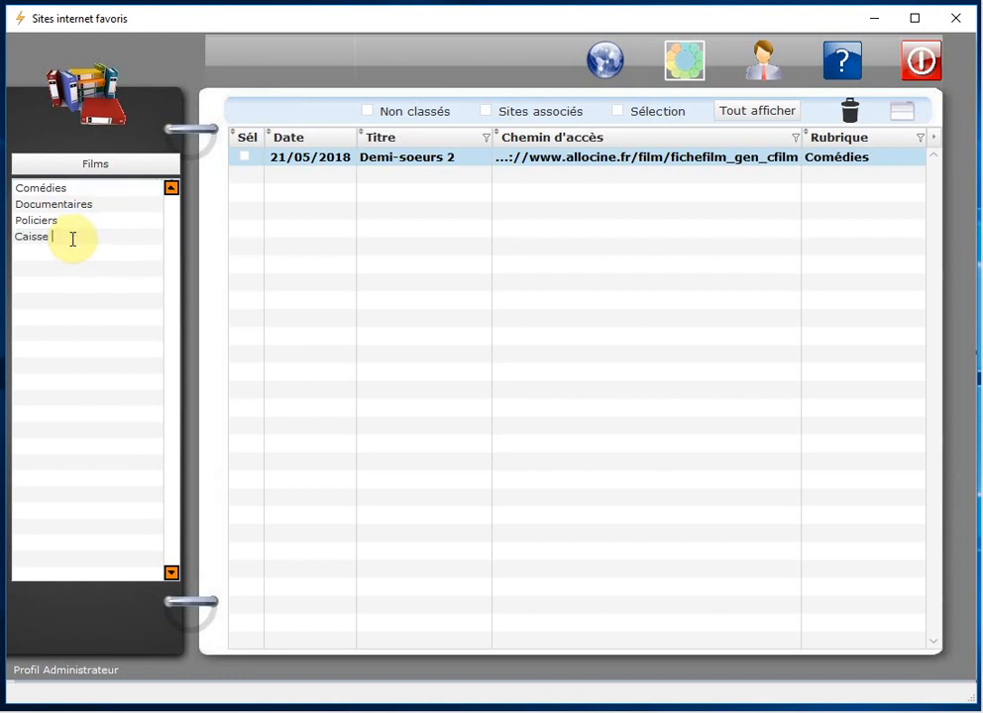
pyautogui.write("Caisse d'épargne")
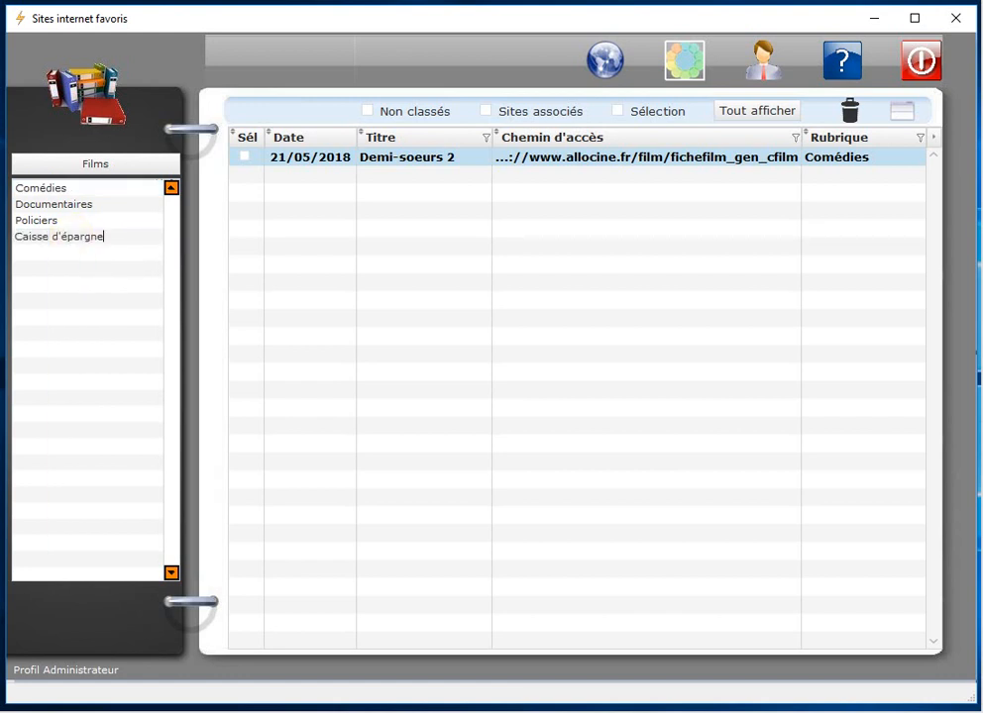
pyautogui.press('Return')
pyautogui.click(83, 268)
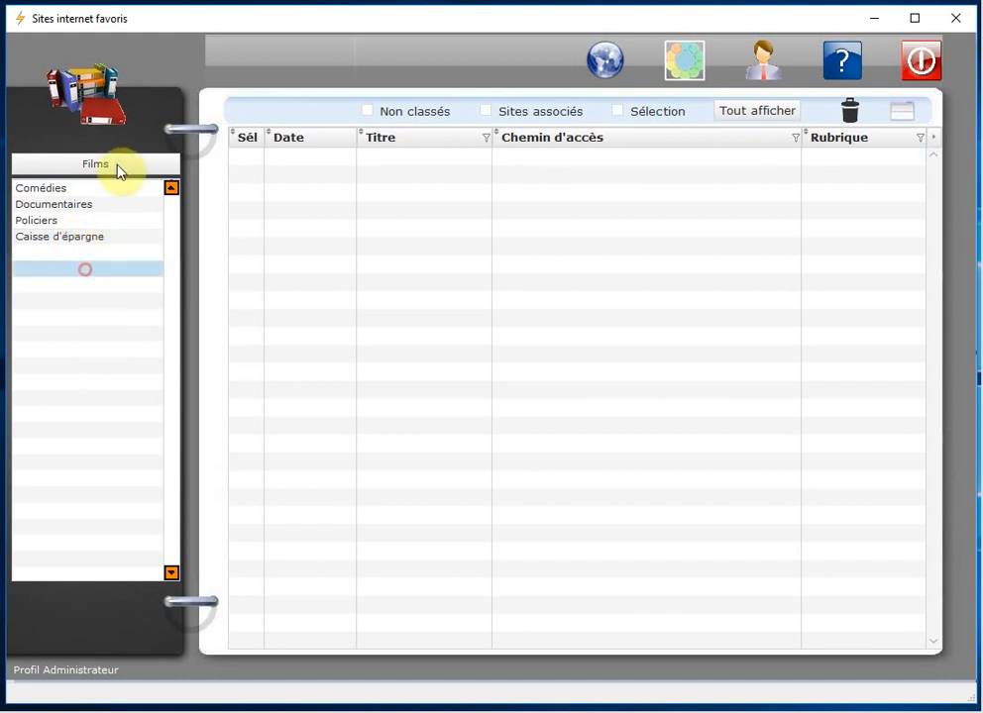
# Step: Cut the Caisse d'épargne category with Couper la Rubrique and return to the themes list
pyautogui.click(61, 241)
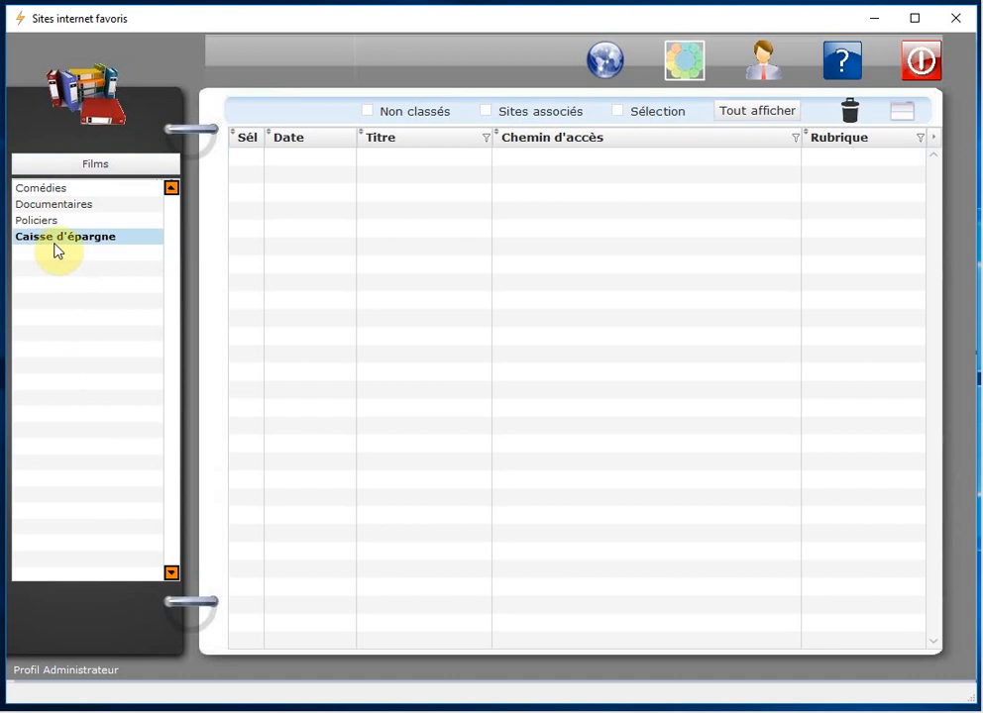
pyautogui.rightClick(80, 246)
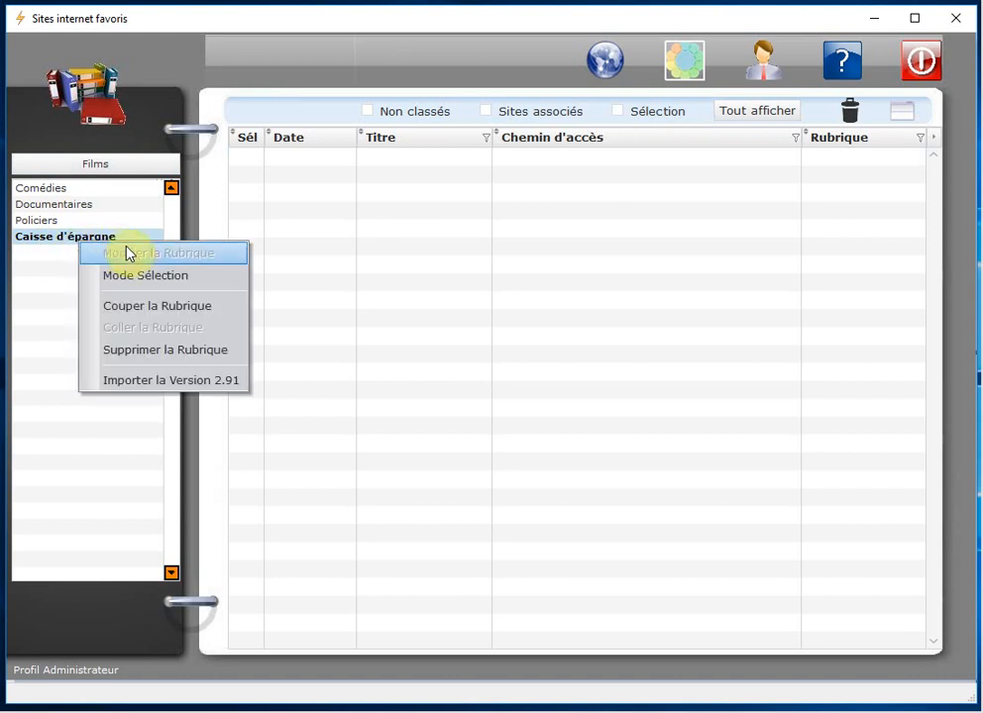
pyautogui.click(193, 307)
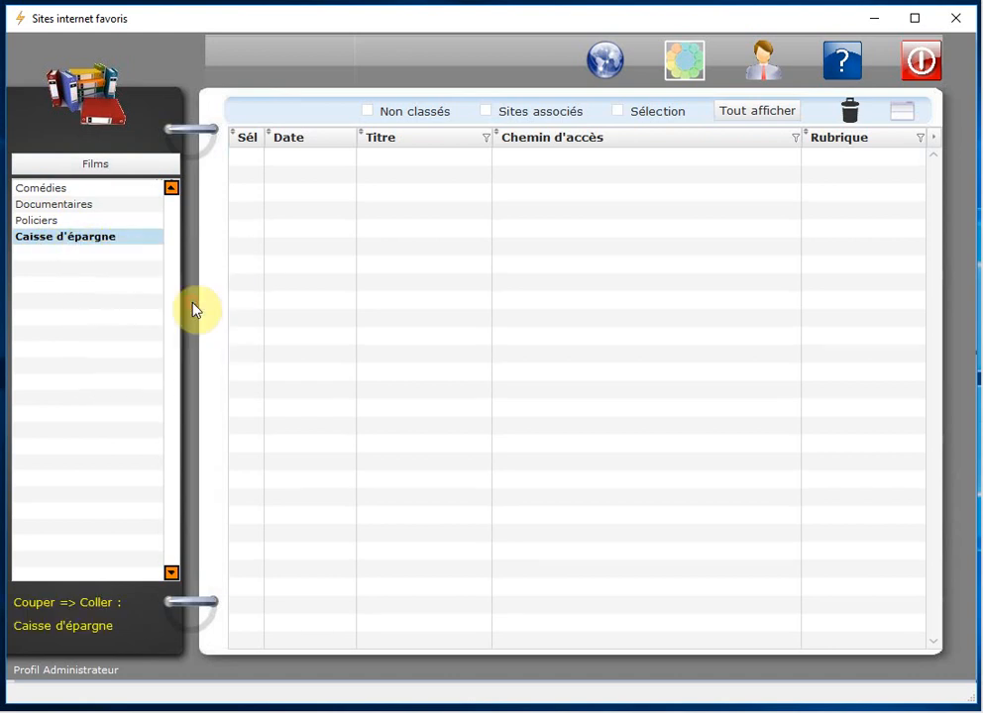
pyautogui.click(101, 164)
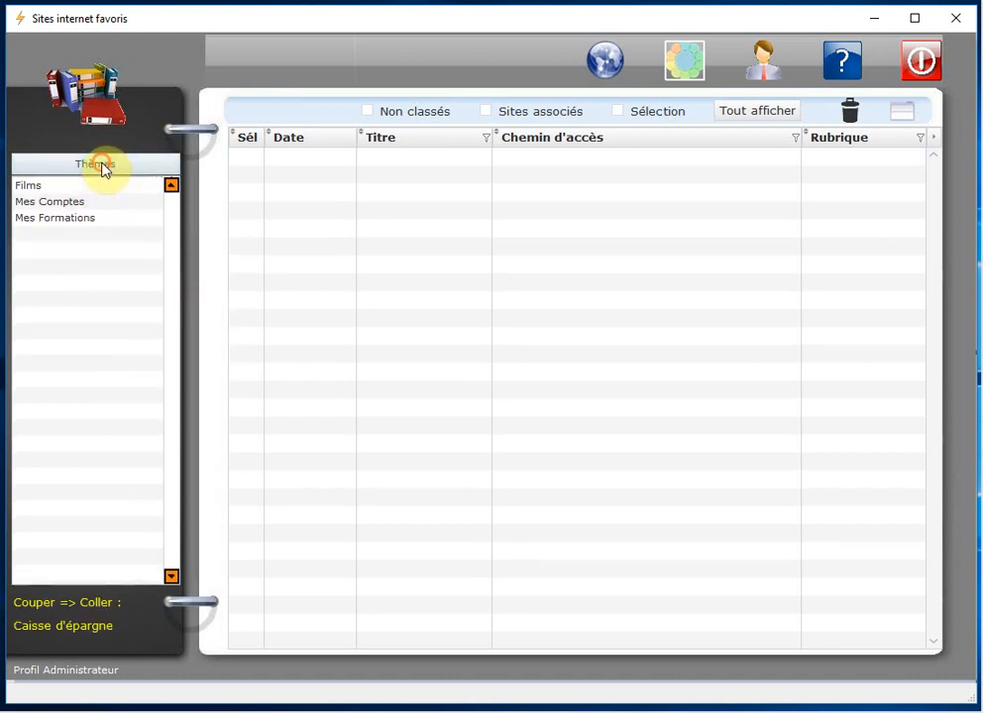
# Step: Paste Caisse d'épargne into Mes Comptes beside Boursorama, then select Boursorama
pyautogui.click(48, 204)
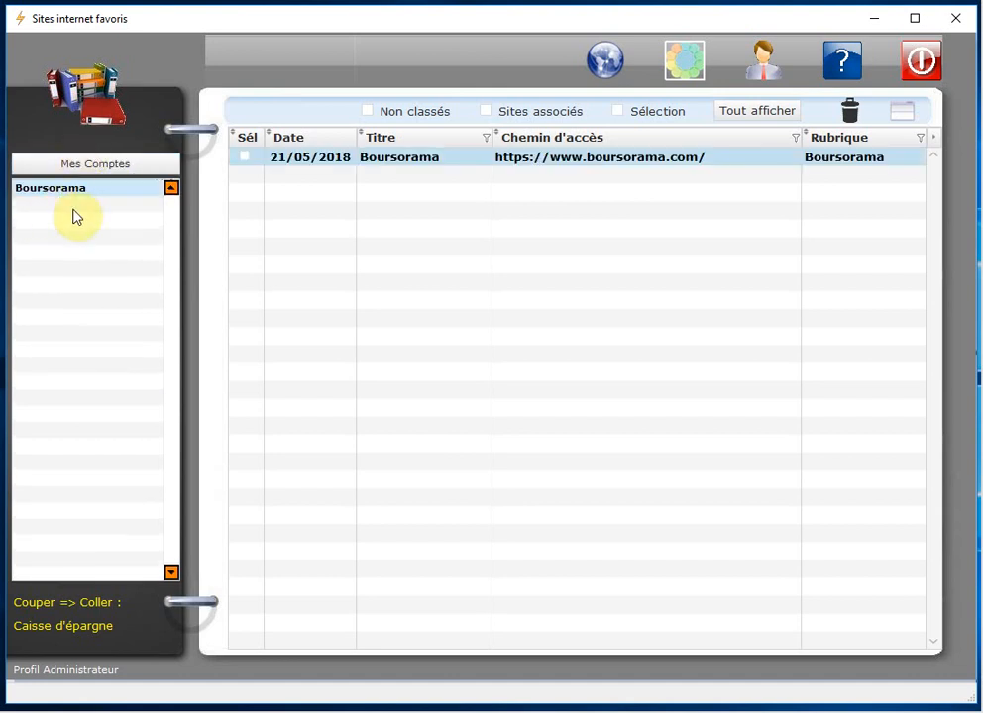
pyautogui.rightClick(73, 210)
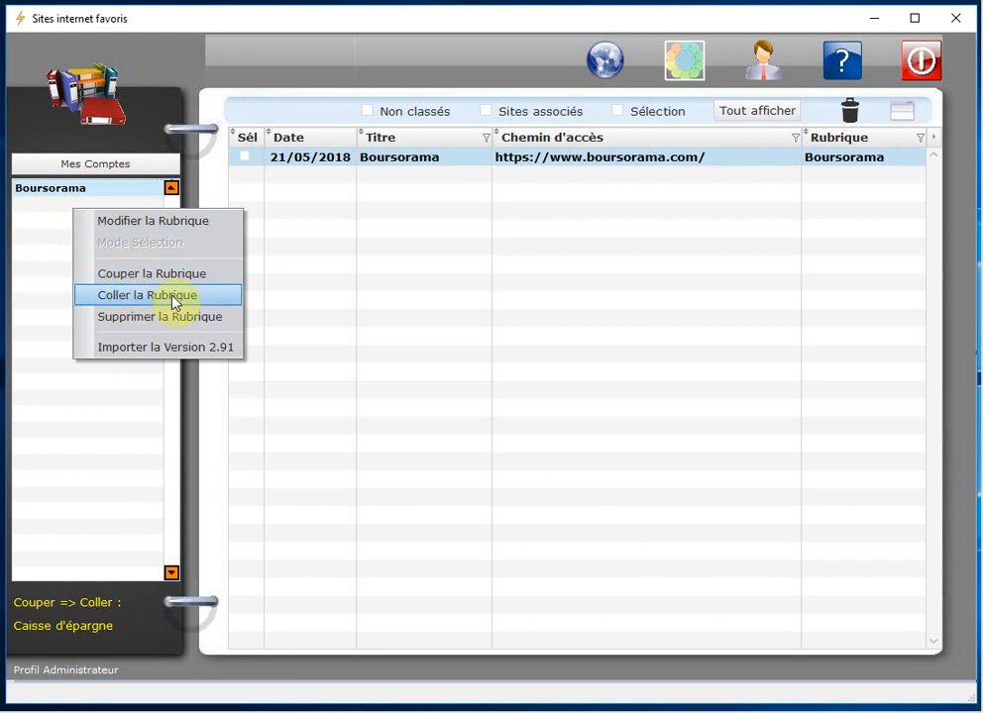
pyautogui.click(214, 295)
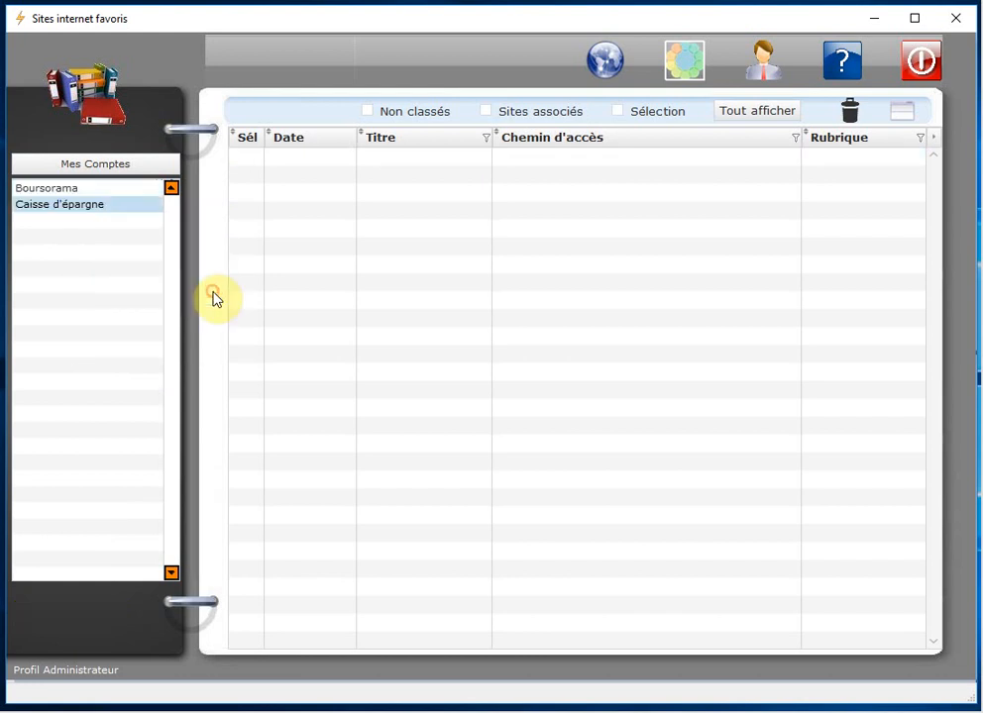
pyautogui.click(69, 206)
pyautogui.rightClick(70, 211)
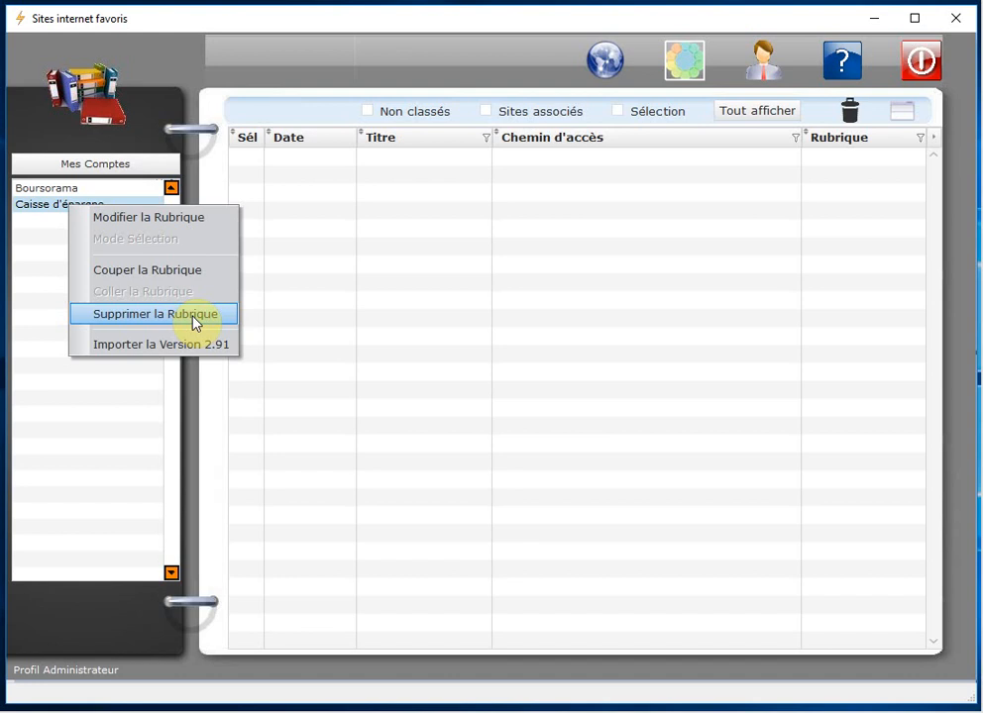
pyautogui.click(48, 247)
pyautogui.click(64, 190)
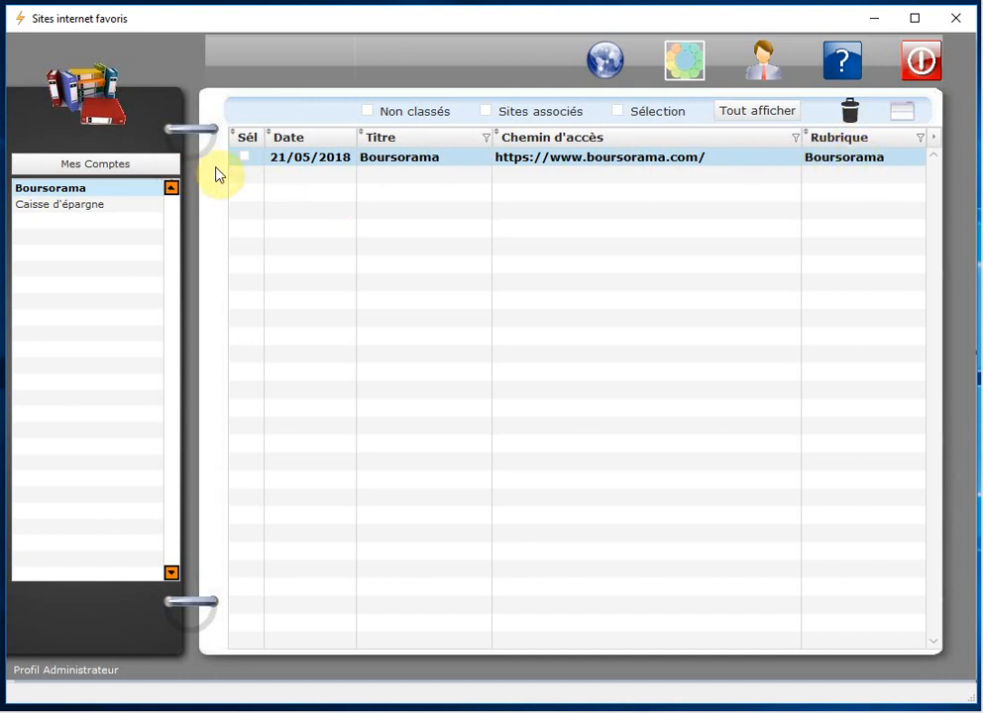
# Step: Delete the Boursorama category from Mes Comptes, confirming with Oui
pyautogui.rightClick(67, 198)
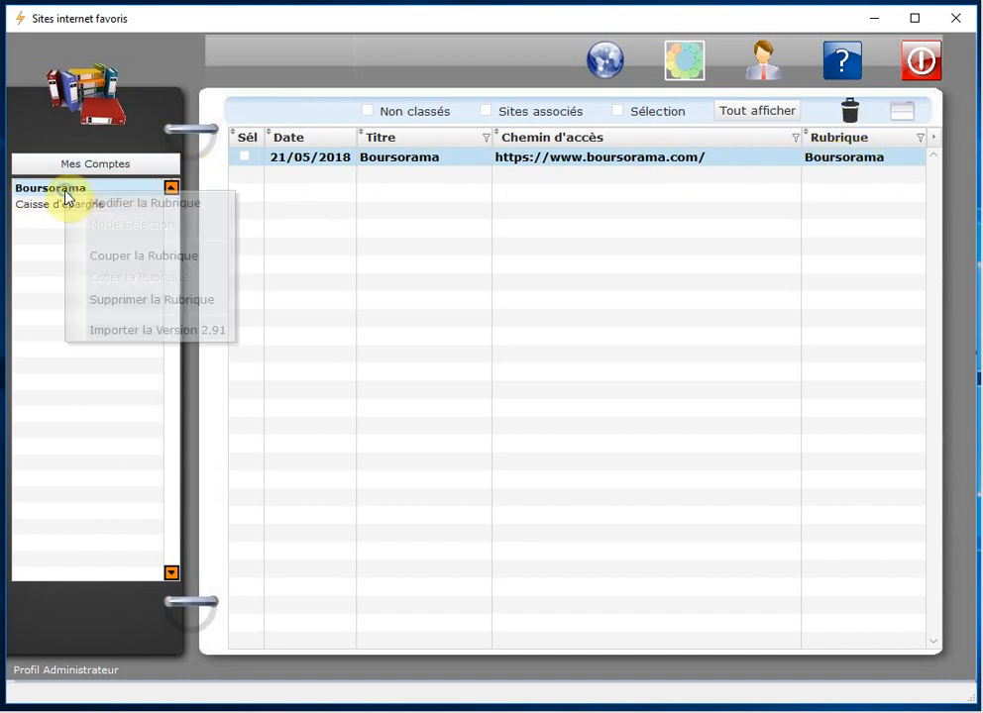
pyautogui.click(162, 295)
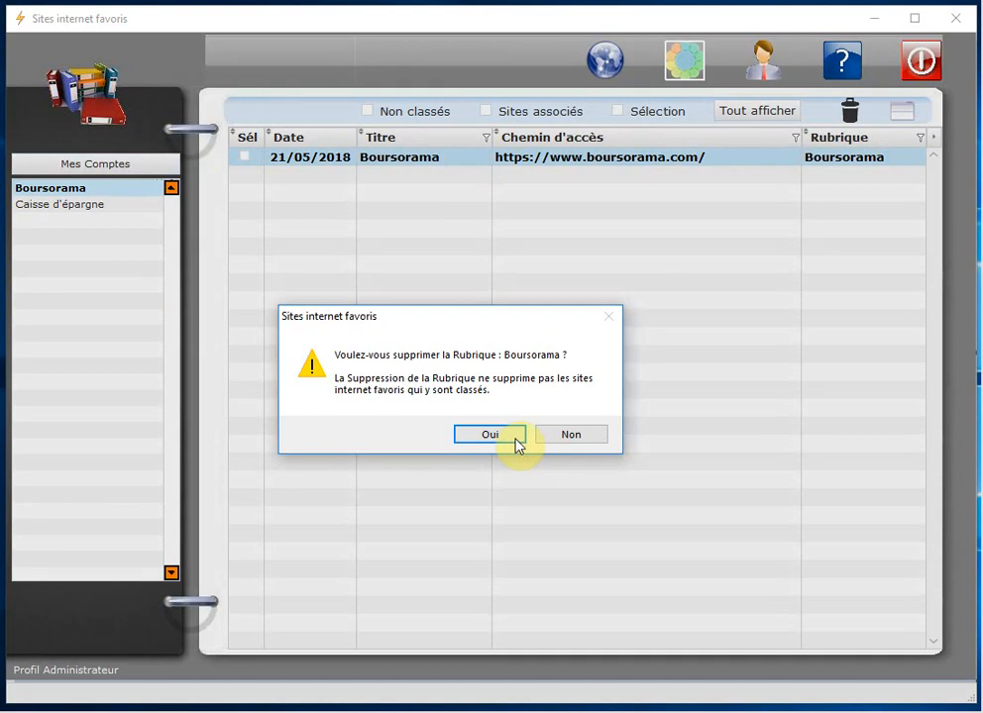
pyautogui.click(493, 436)
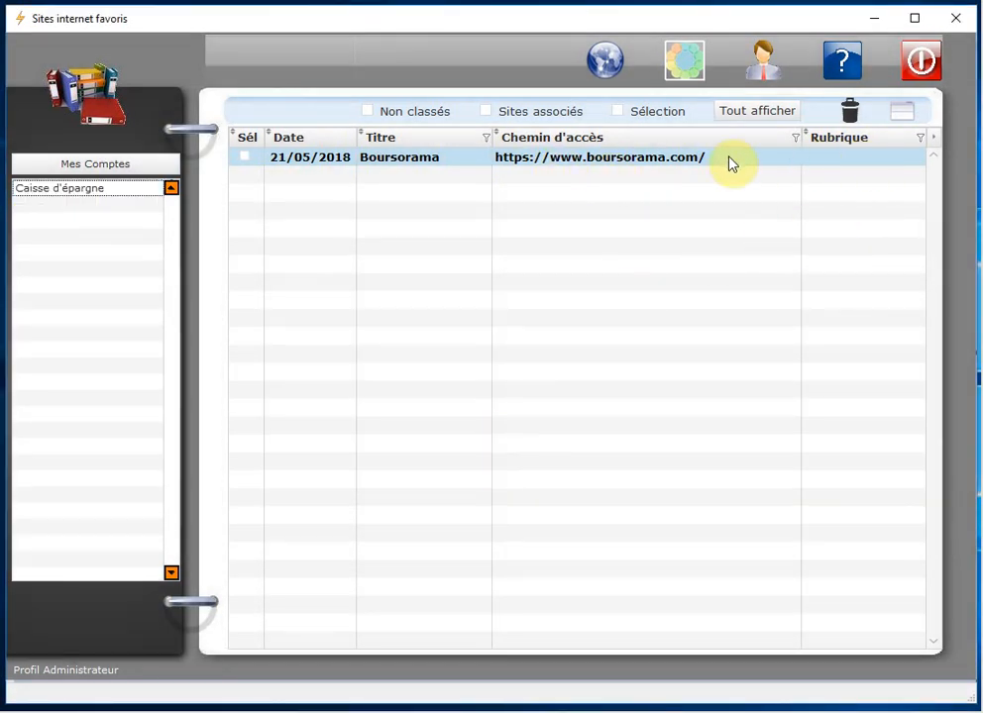
# Step: Toggle the Non classés filter on and off, then browse Mes Formations and return to Thèmes
pyautogui.click(779, 115)
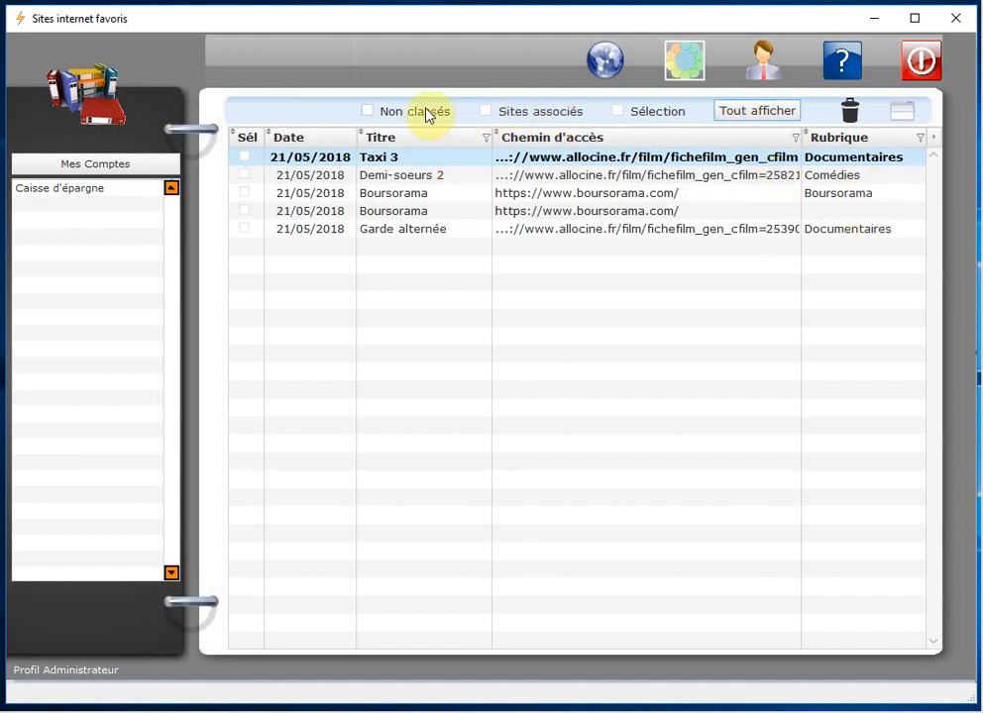
pyautogui.click(368, 111)
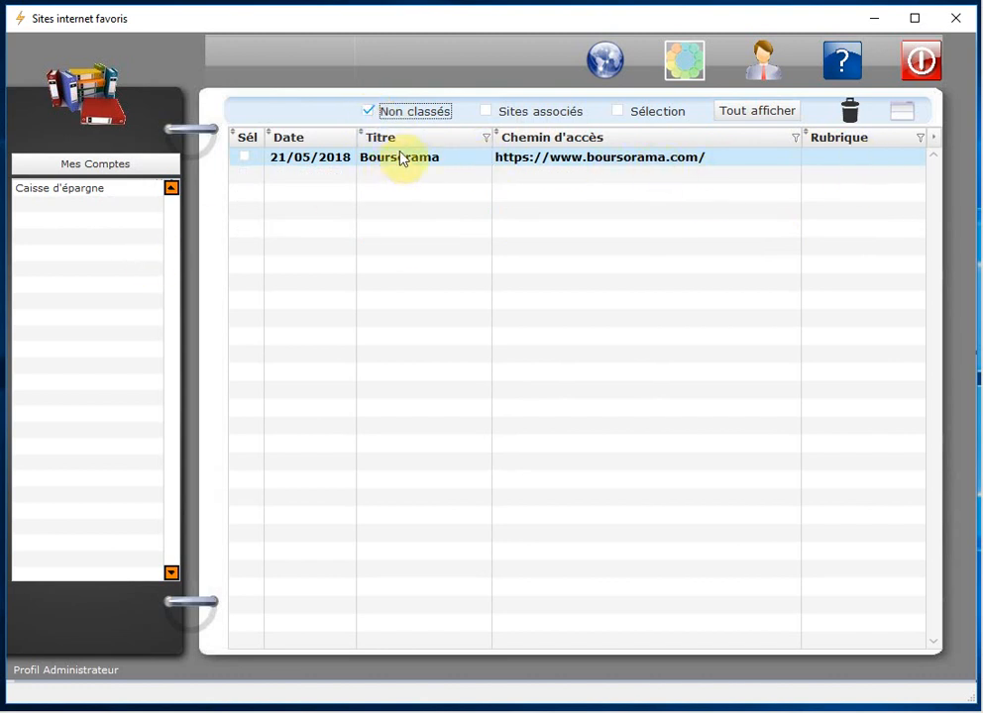
pyautogui.click(368, 112)
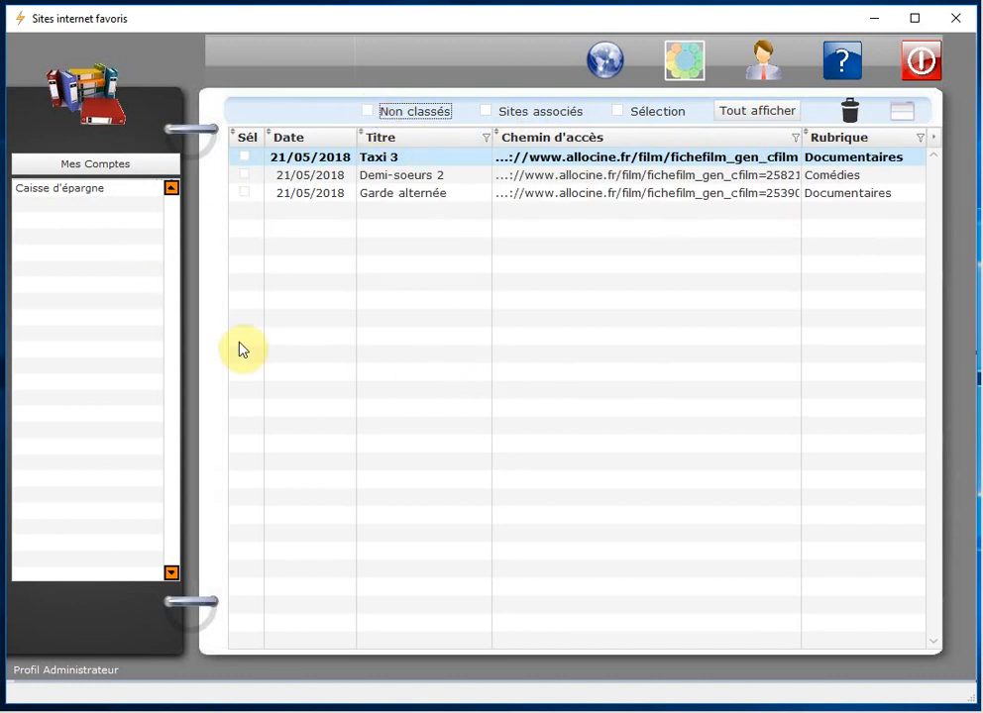
pyautogui.click(91, 164)
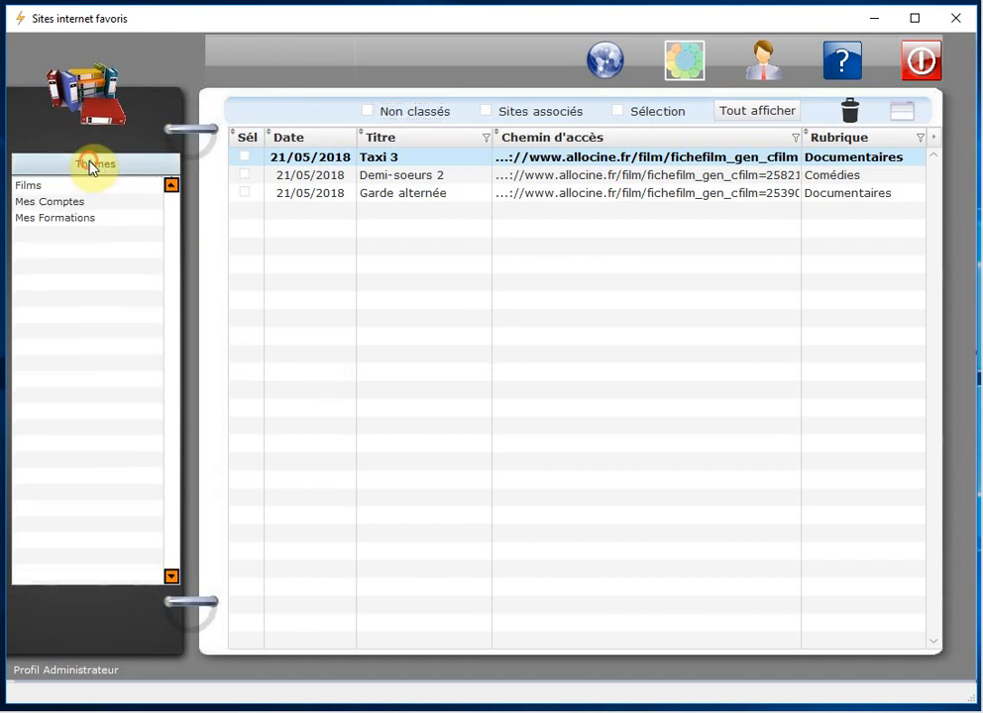
pyautogui.click(57, 218)
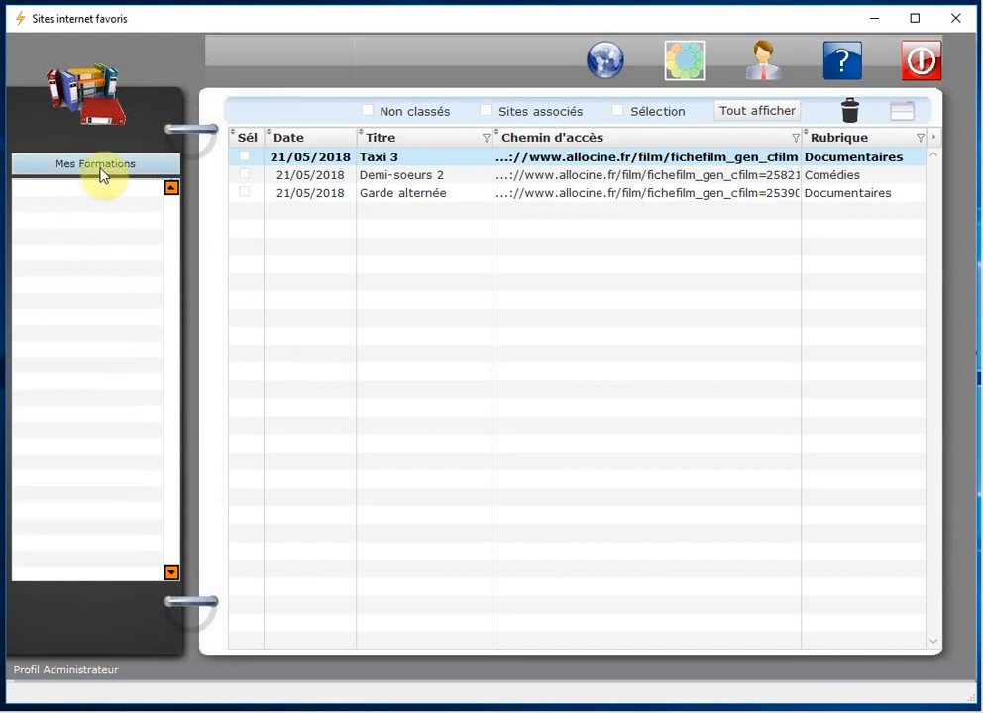
pyautogui.click(99, 165)
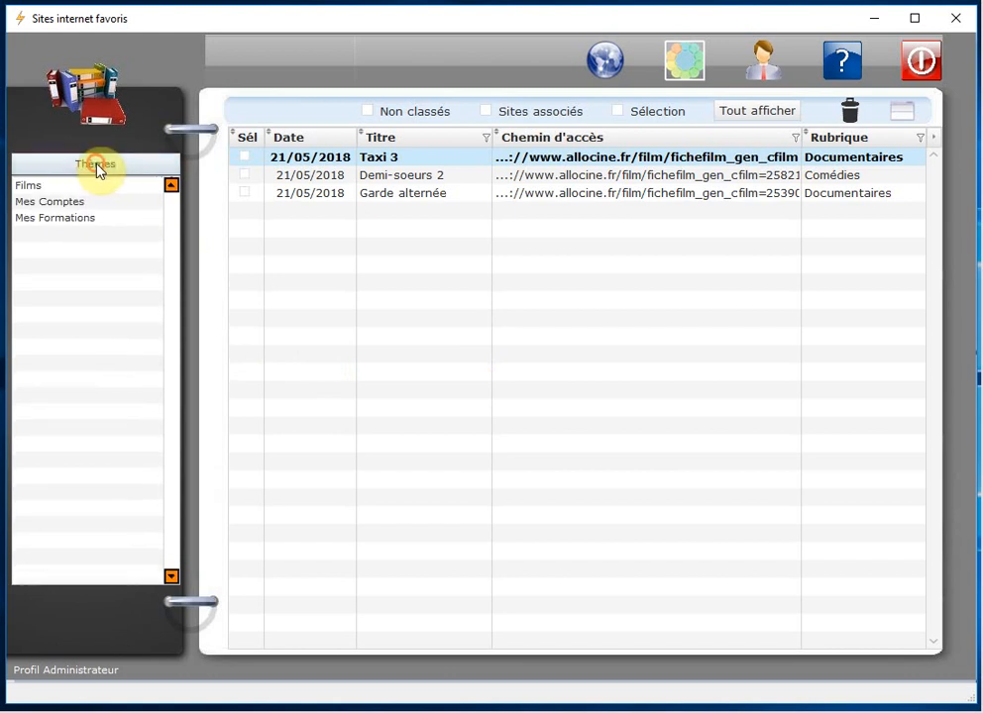
pyautogui.click(66, 224)
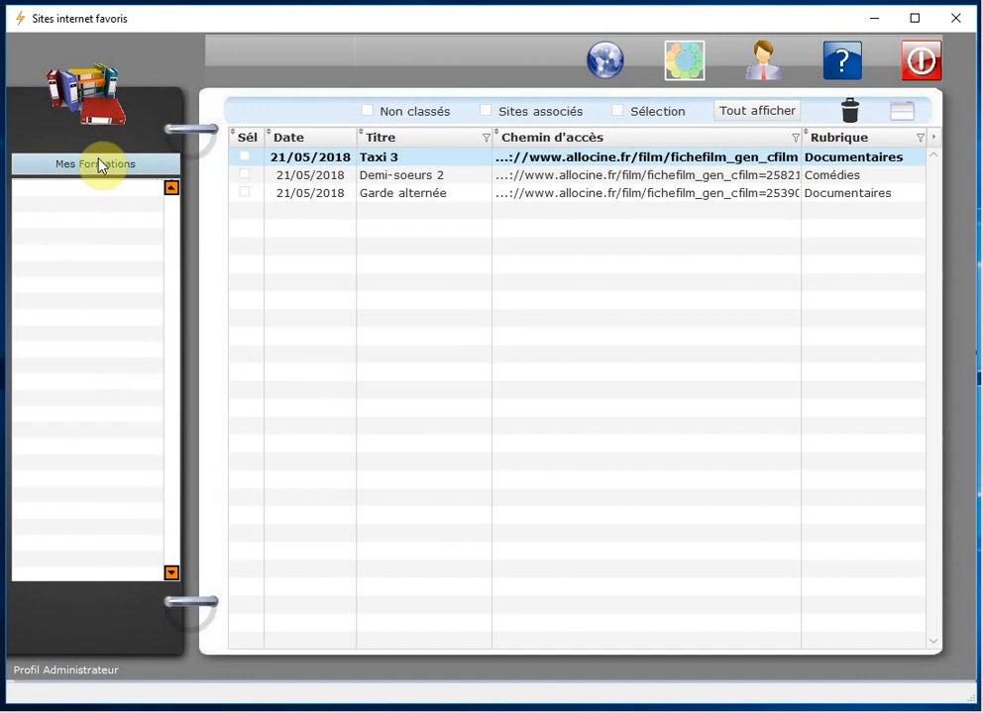
pyautogui.click(99, 165)
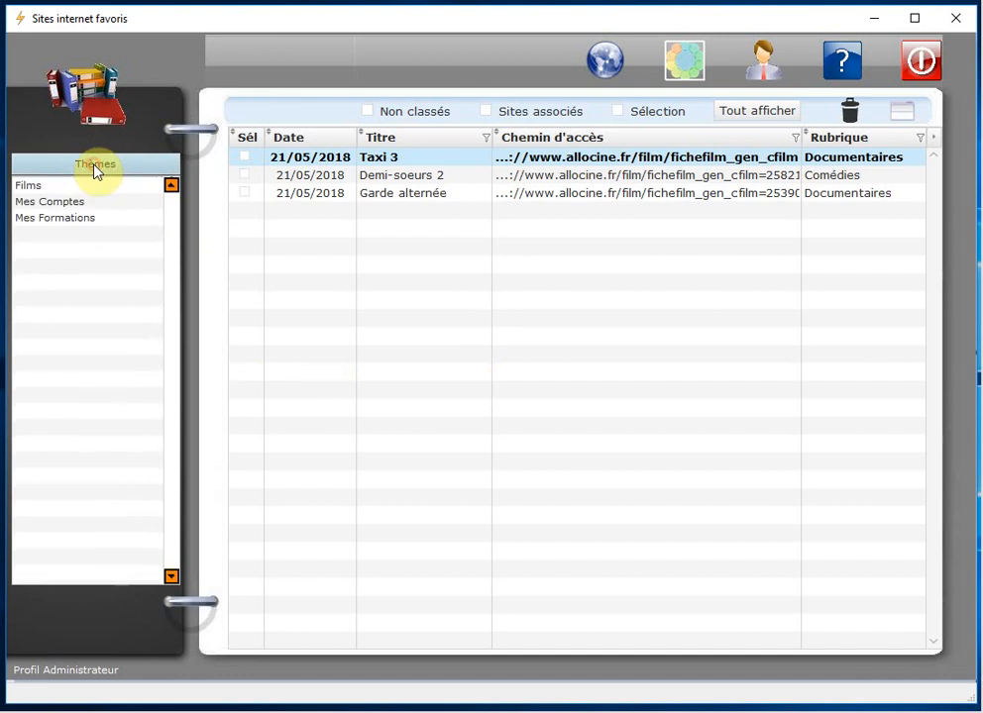
# Step: Delete the Mes Formations theme with Supprimer le Thème and confirm with Oui
pyautogui.rightClick(65, 224)
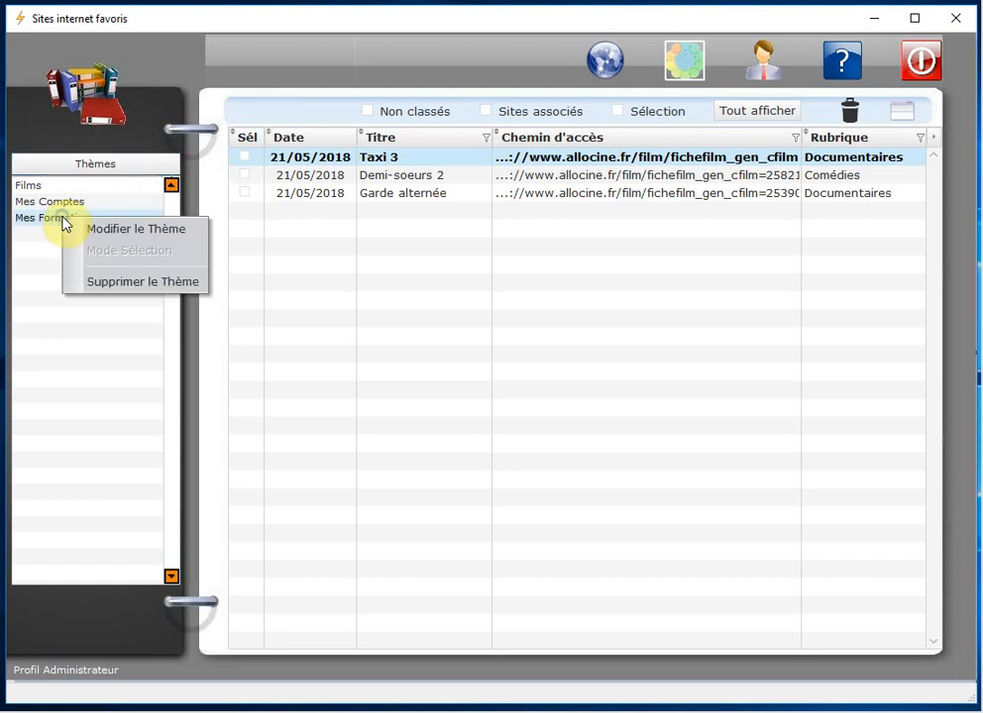
pyautogui.click(159, 283)
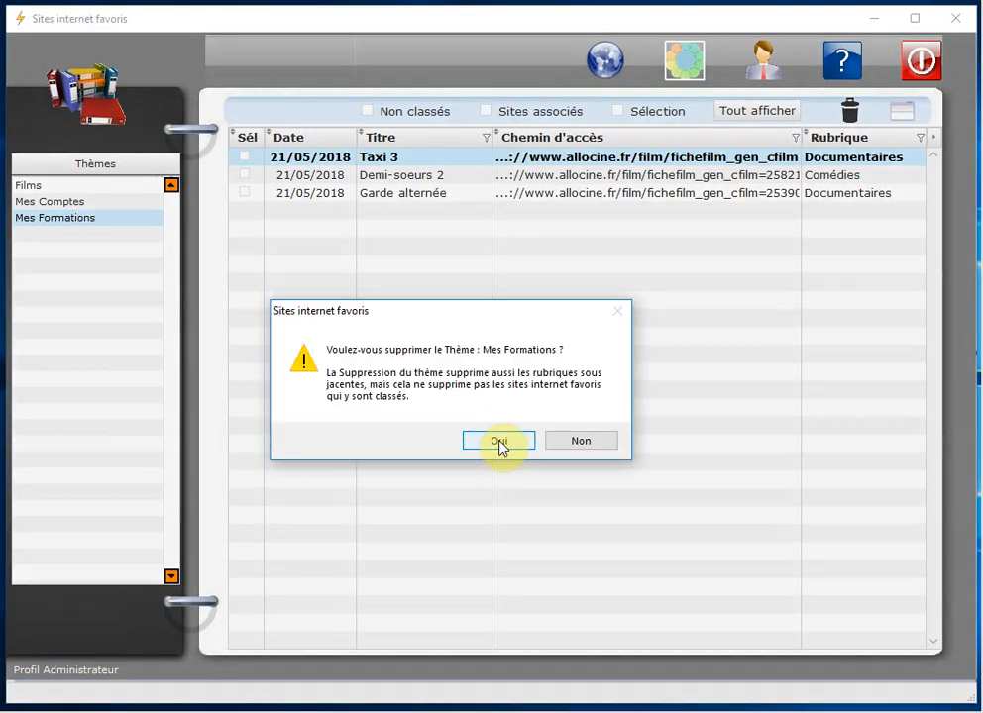
pyautogui.click(496, 441)
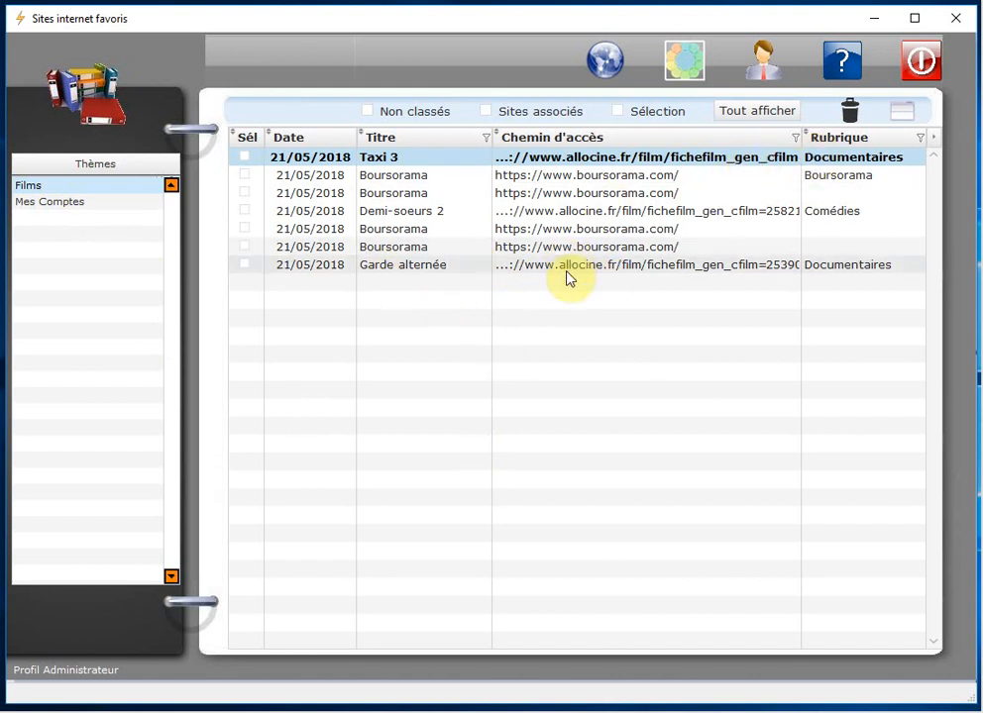
# Step: Delete the Demi-soeurs 2 bookmark, confirm with Oui, then show the deleted bookmarks
pyautogui.click(403, 252)
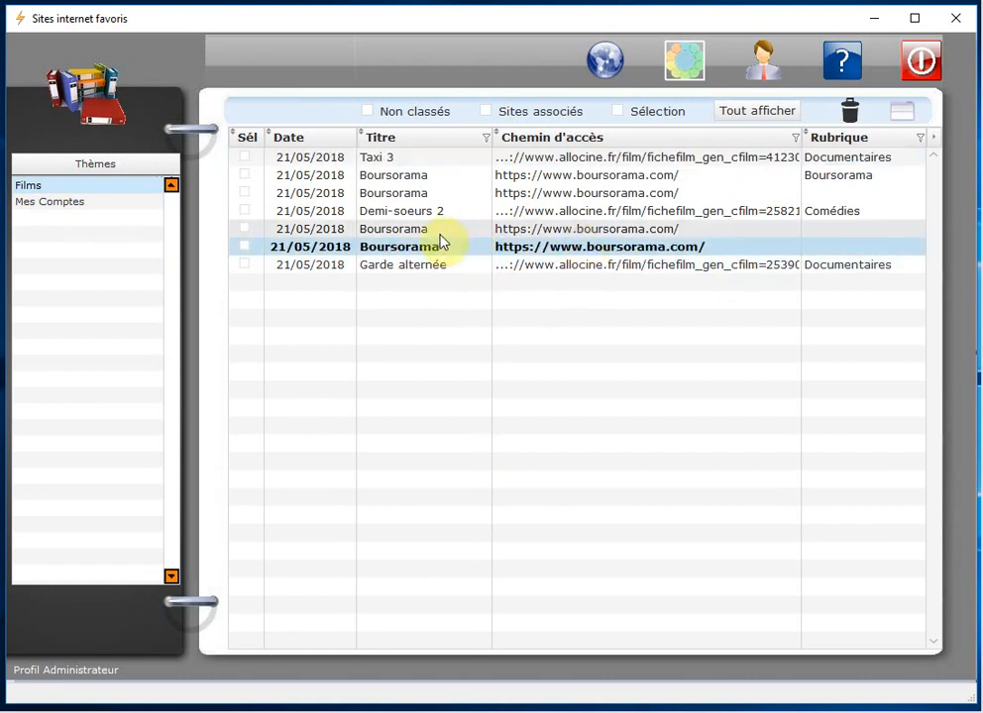
pyautogui.click(396, 194)
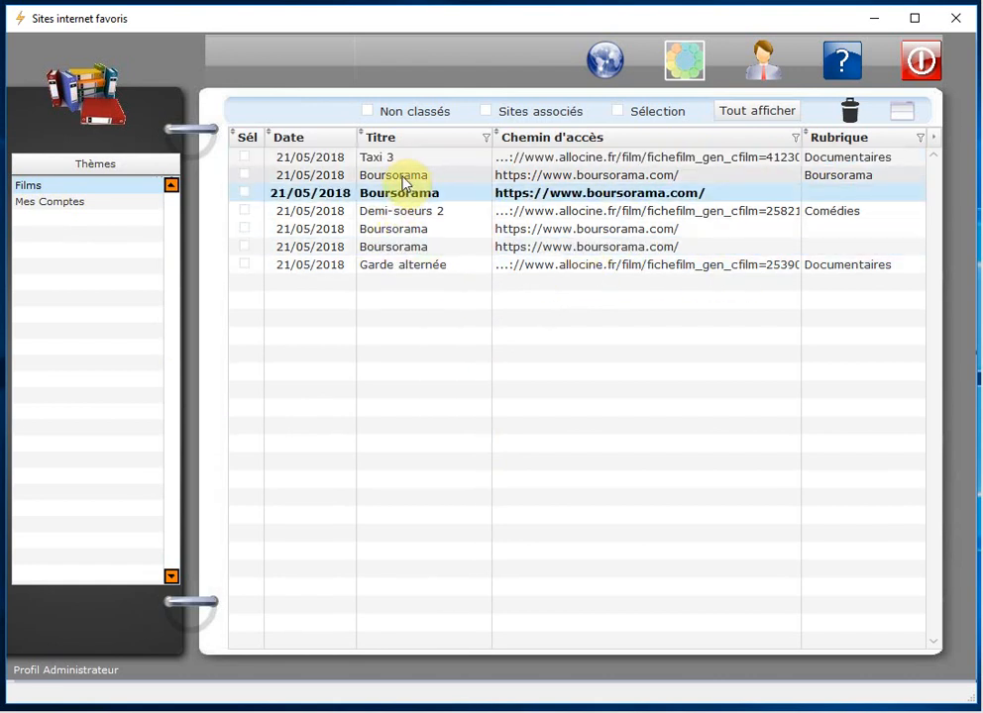
pyautogui.click(406, 174)
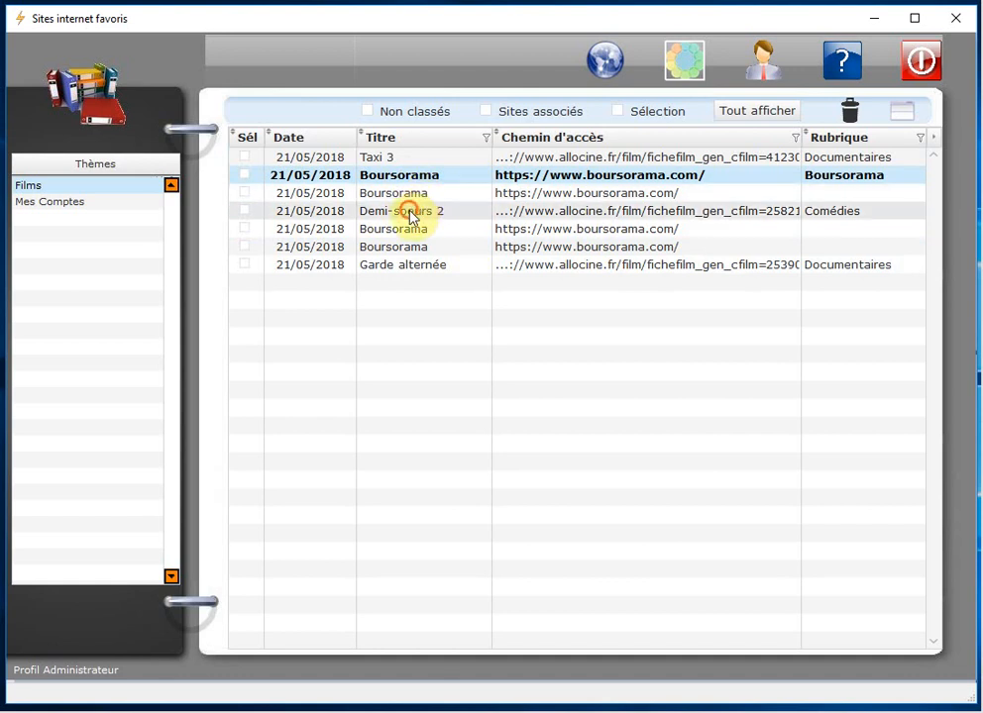
pyautogui.click(410, 216)
pyautogui.rightClick(410, 215)
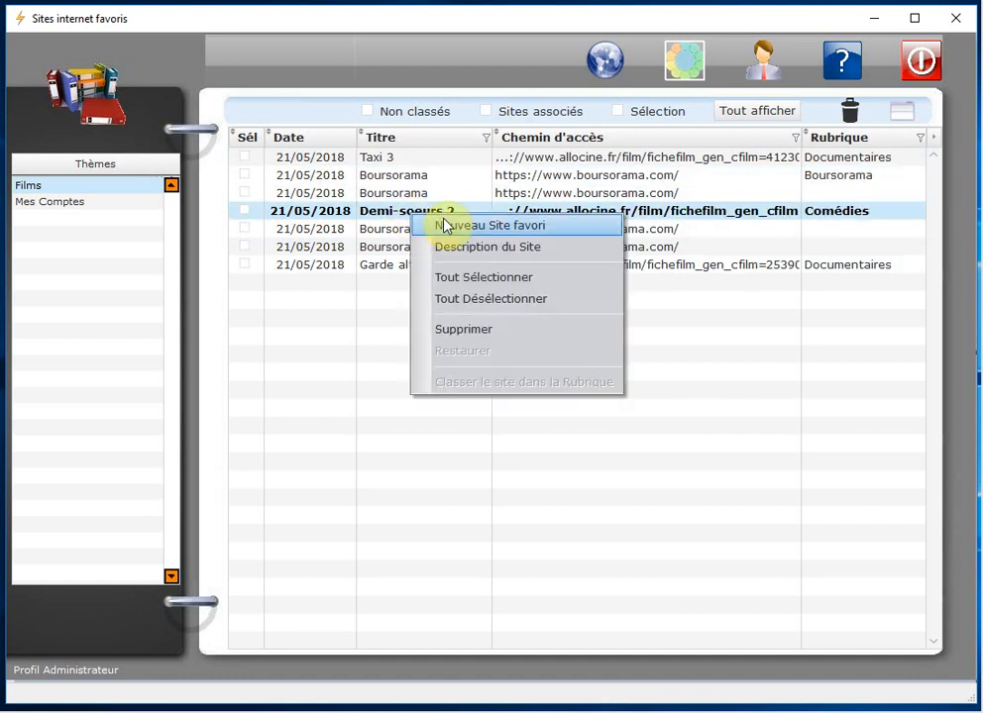
pyautogui.click(499, 334)
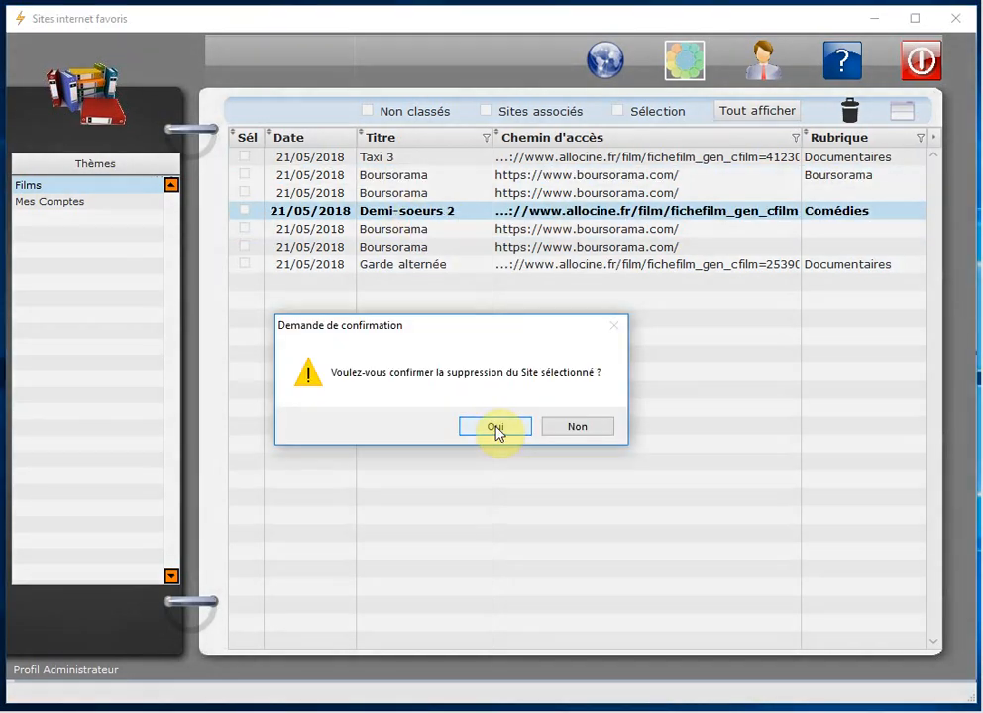
pyautogui.click(496, 428)
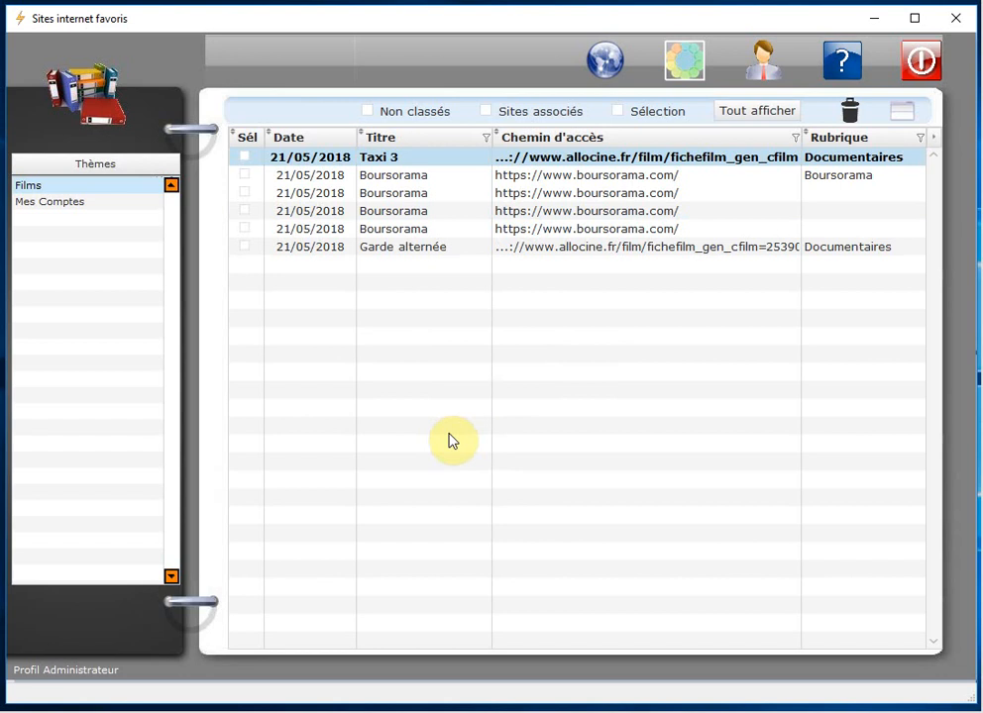
pyautogui.click(852, 112)
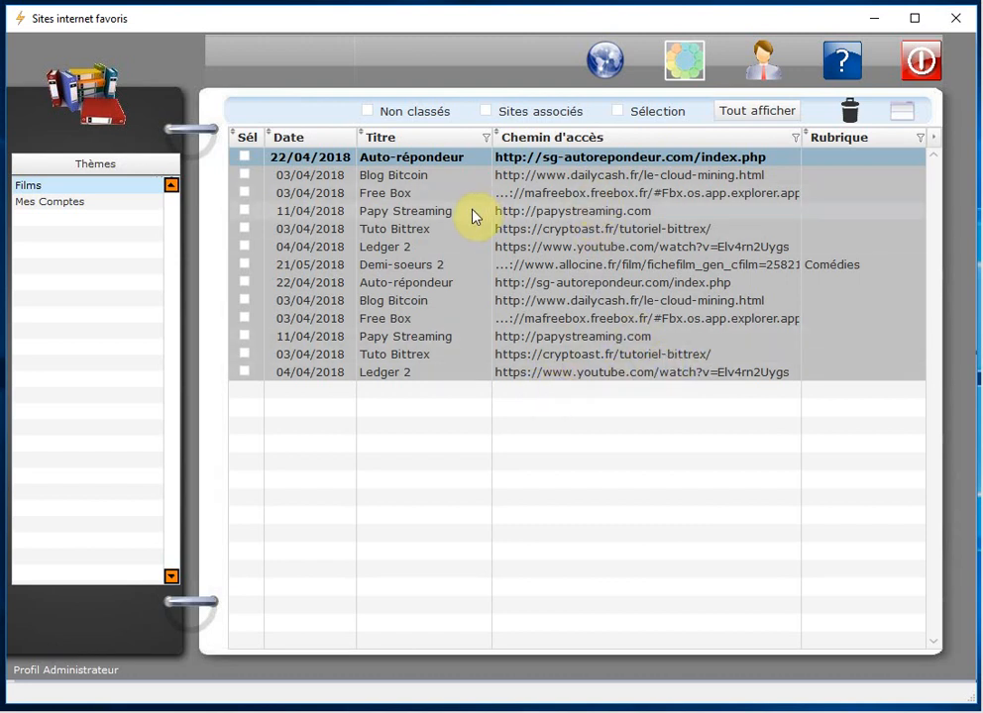
# Step: Restore the deleted Demi-soeurs 2 bookmark from the trash and return to the full list
pyautogui.click(393, 265)
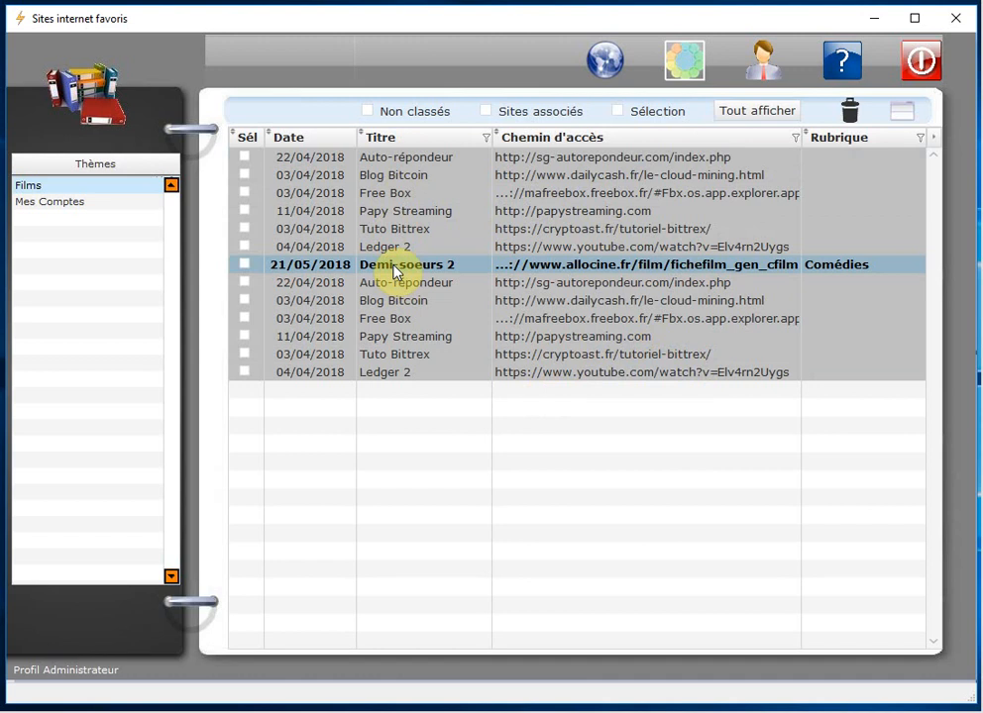
pyautogui.rightClick(394, 272)
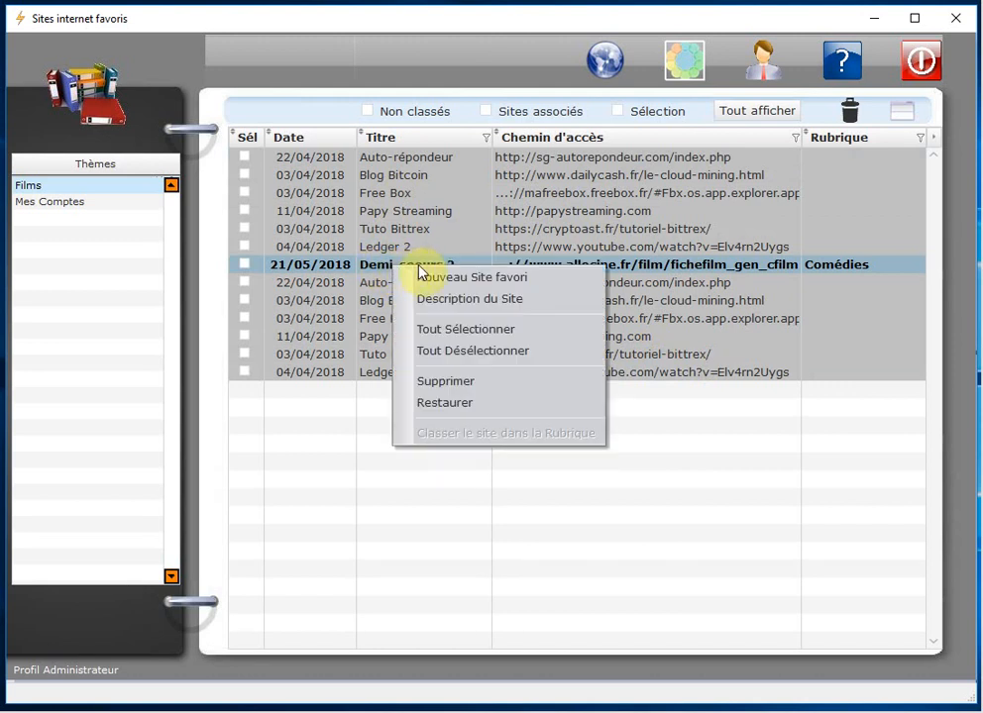
pyautogui.click(509, 413)
pyautogui.click(501, 432)
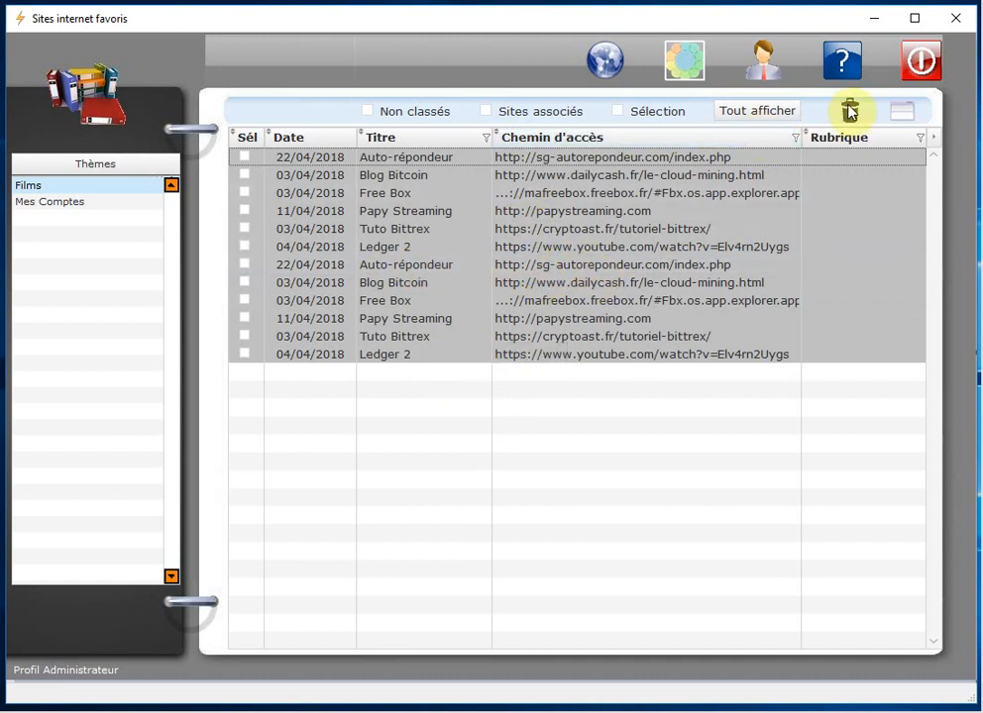
pyautogui.click(758, 114)
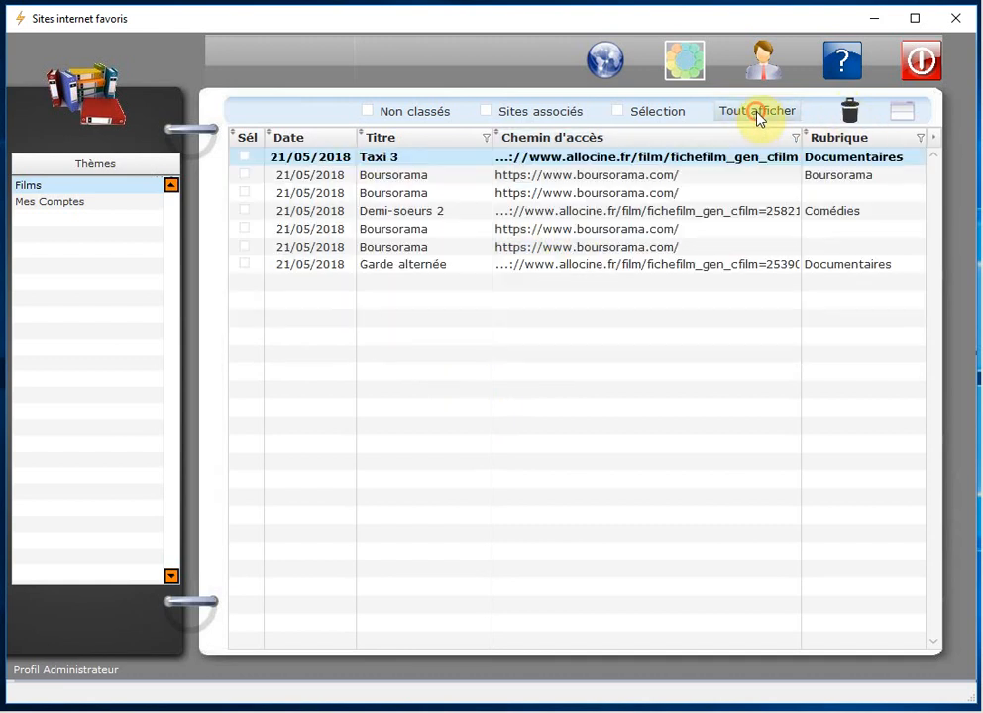
# Step: Review the other deleted entries (Tuto Bittrex, Ledger 2) without restoring them, then show all sites
pyautogui.click(426, 213)
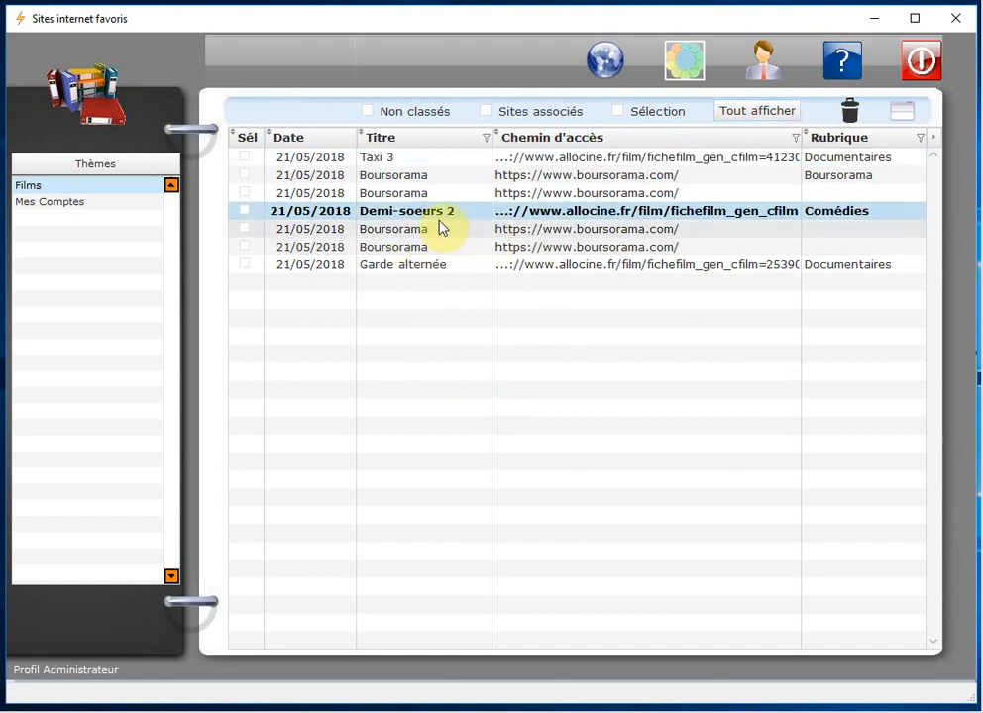
pyautogui.click(852, 113)
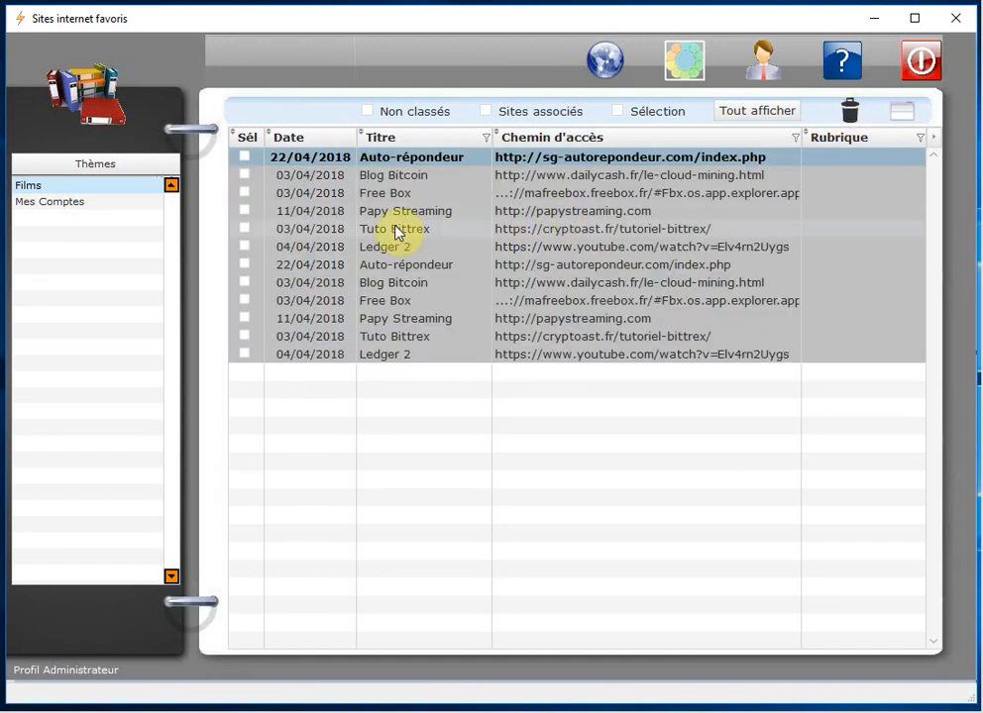
pyautogui.click(402, 231)
pyautogui.rightClick(402, 231)
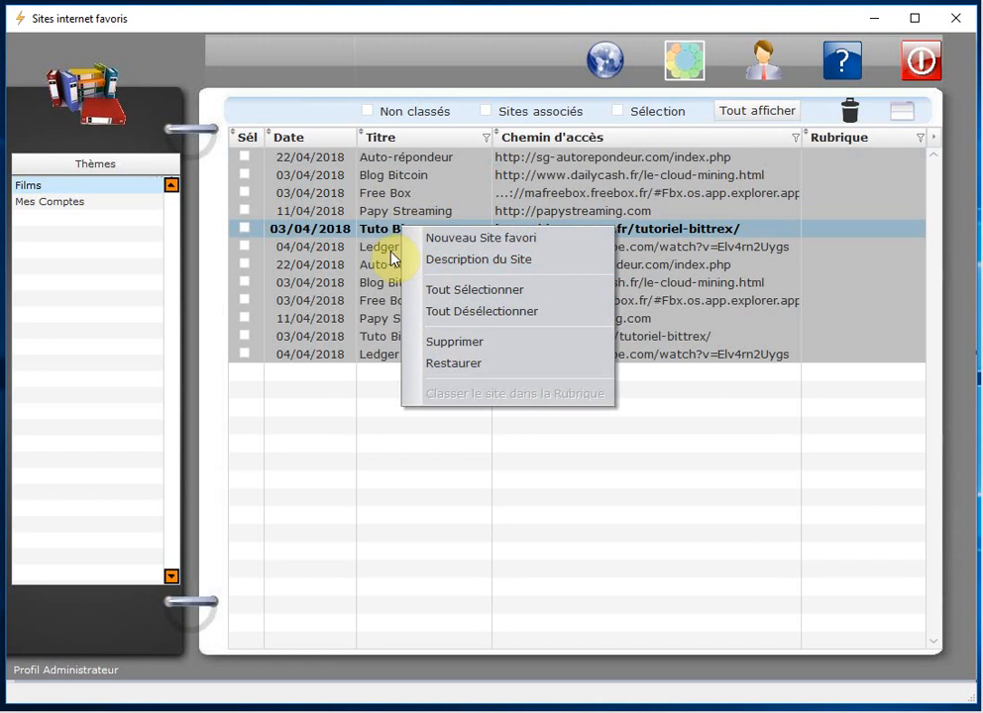
pyautogui.click(387, 213)
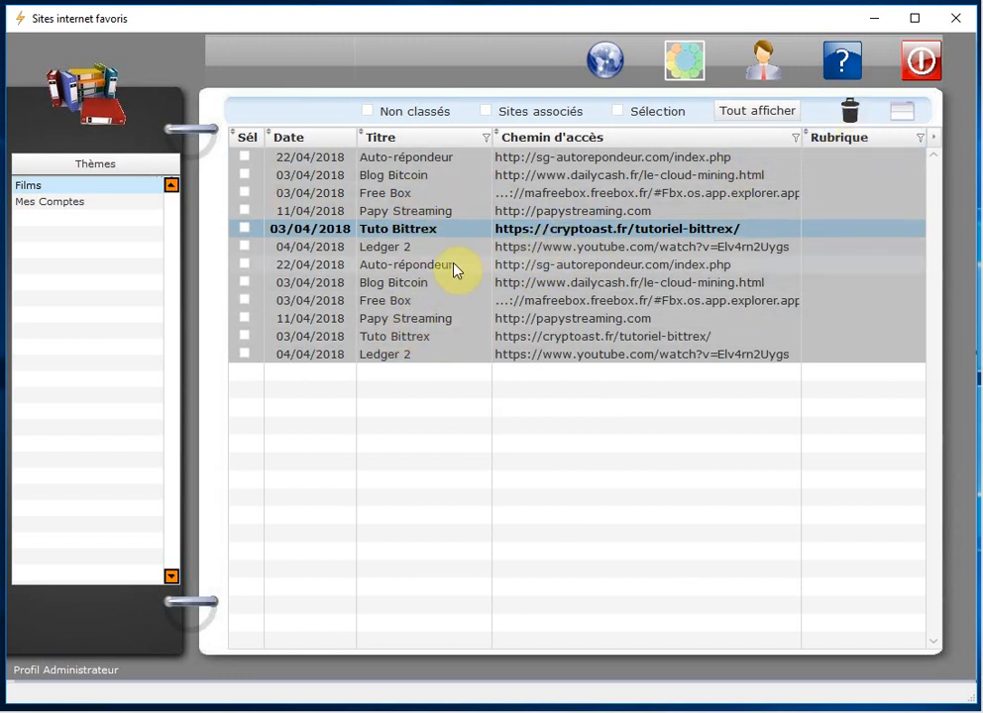
pyautogui.hotkey('ctrl', 'a')
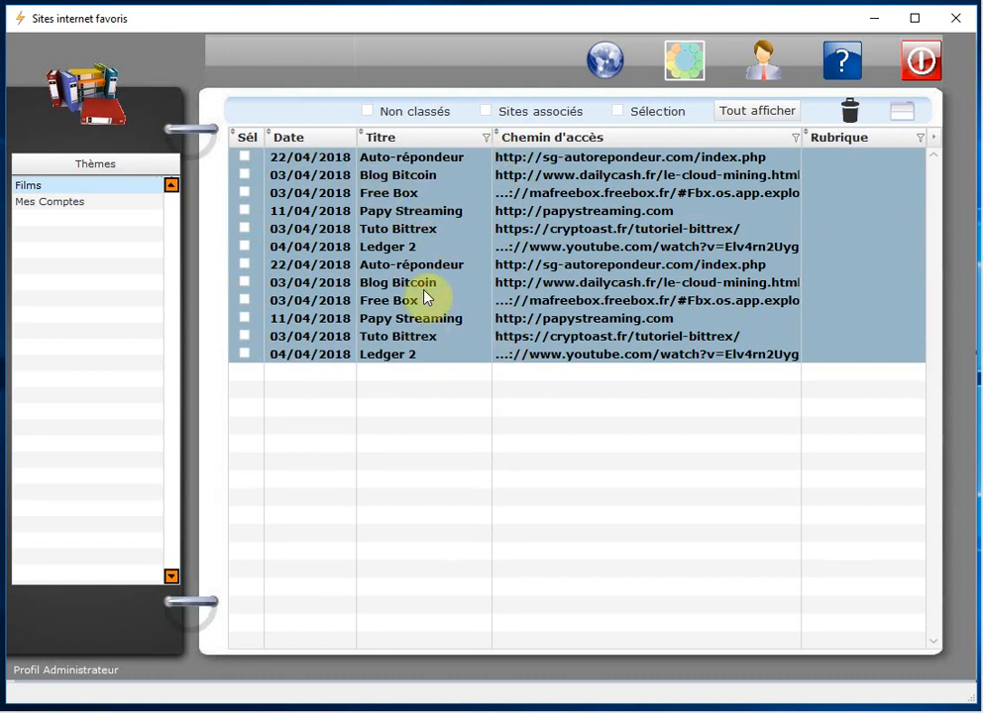
pyautogui.click(426, 248)
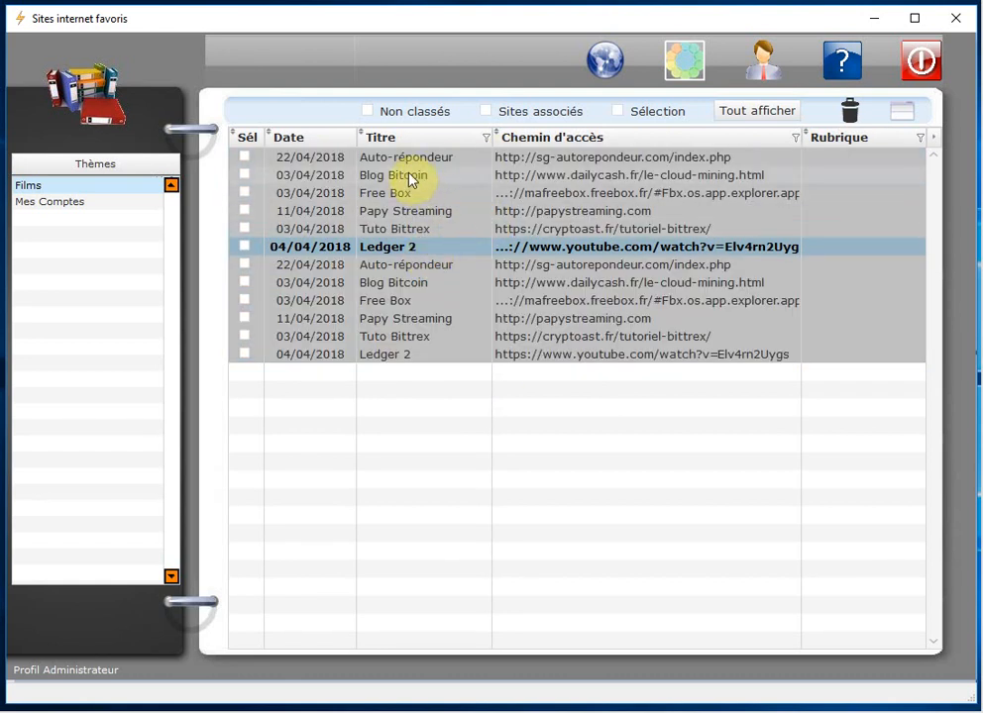
pyautogui.click(850, 111)
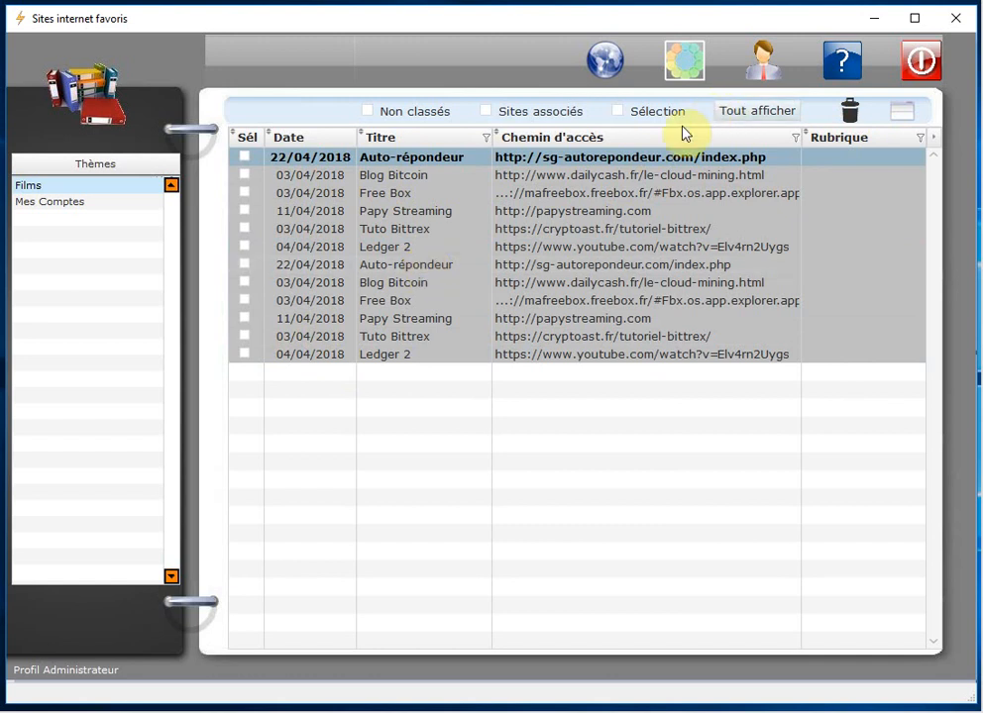
pyautogui.click(763, 114)
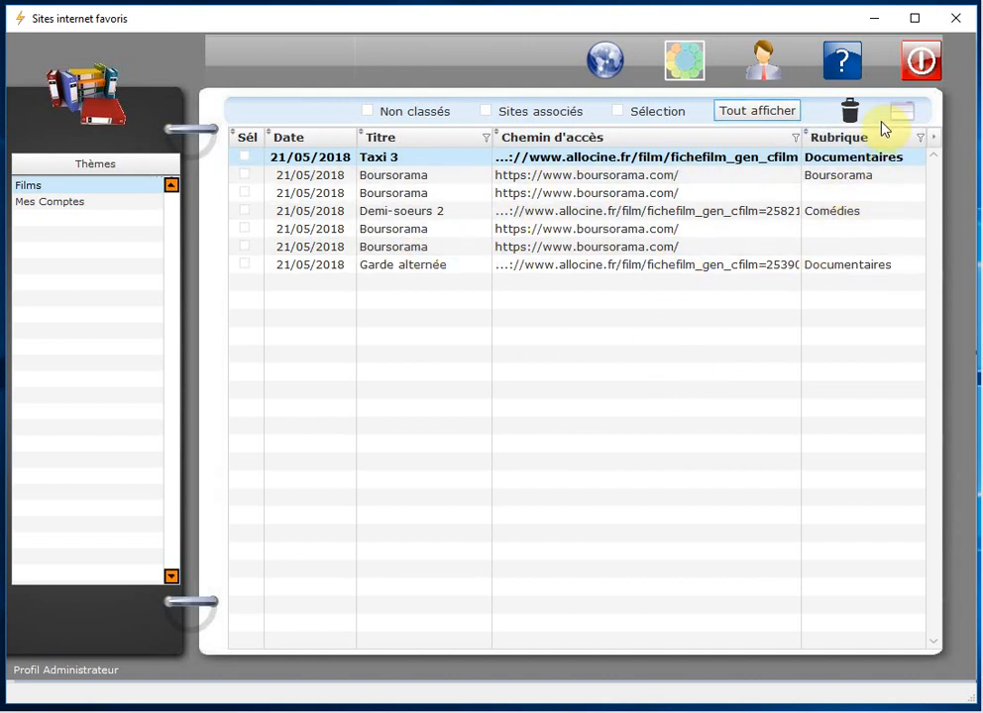
# Step: Select Taxi 3, Demi-soeurs 2, both Boursorama entries and Garde alternée in the site list
pyautogui.click(904, 114)
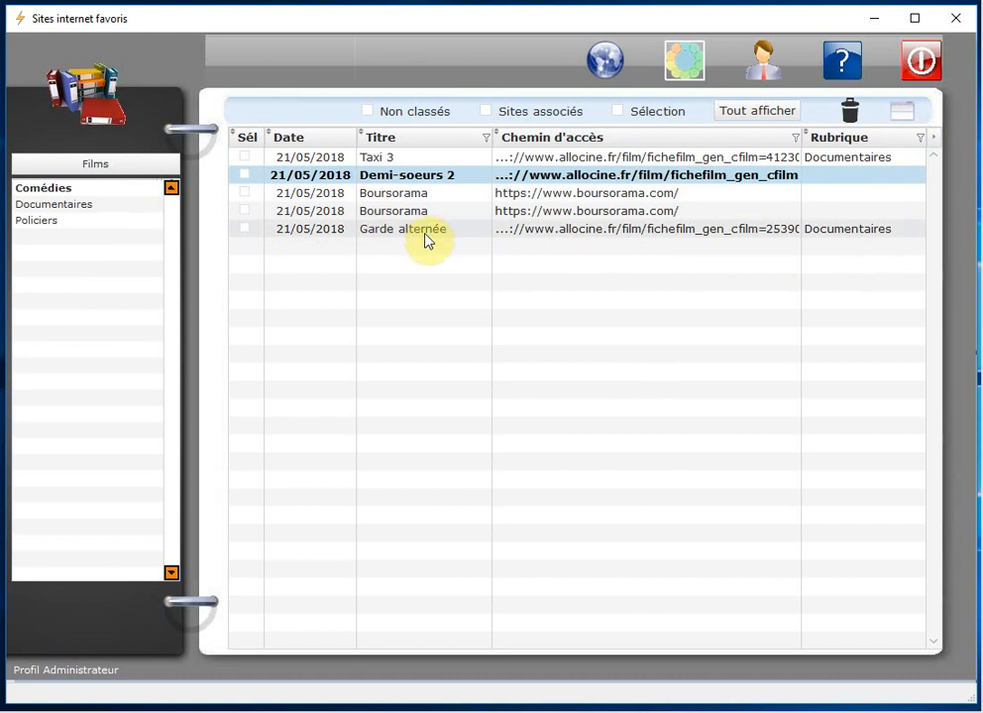
pyautogui.rightClick(387, 193)
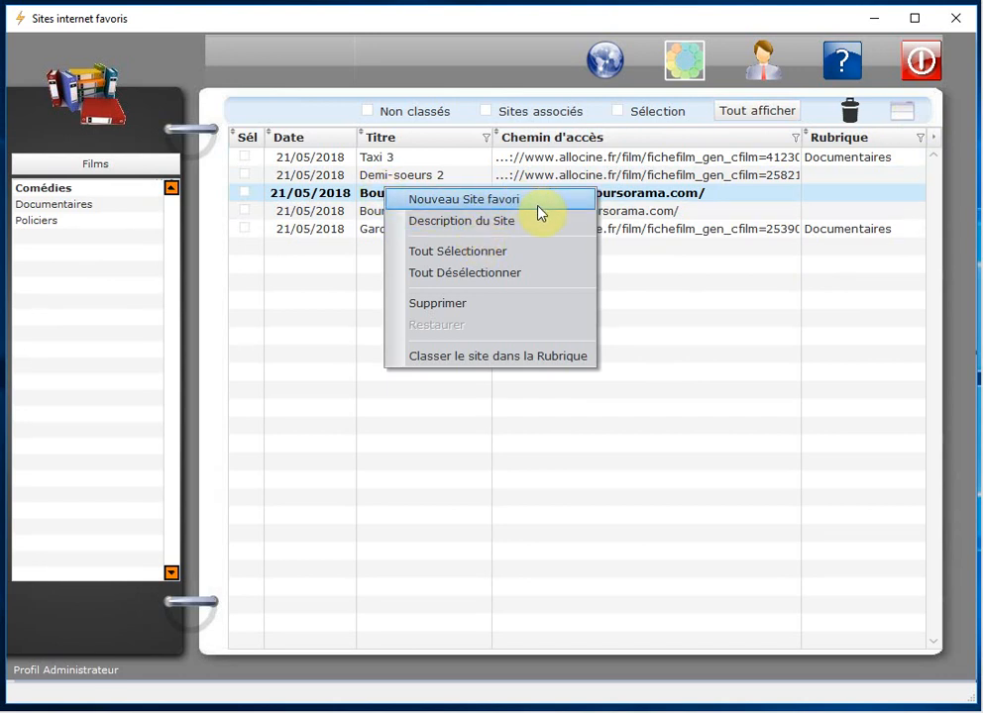
pyautogui.click(486, 257)
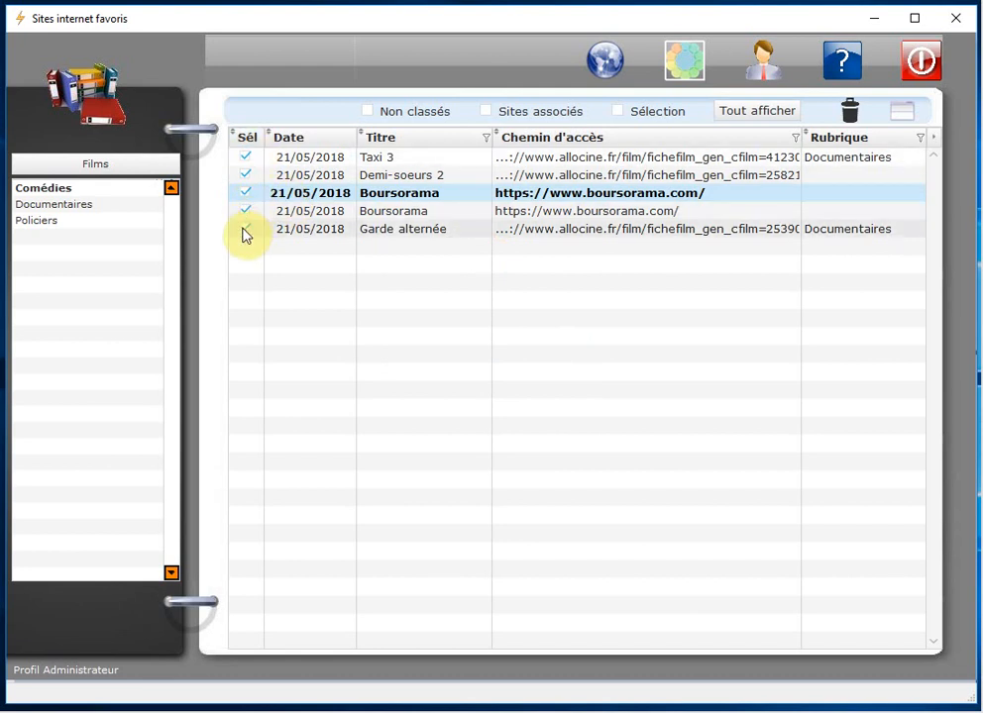
pyautogui.click(445, 157)
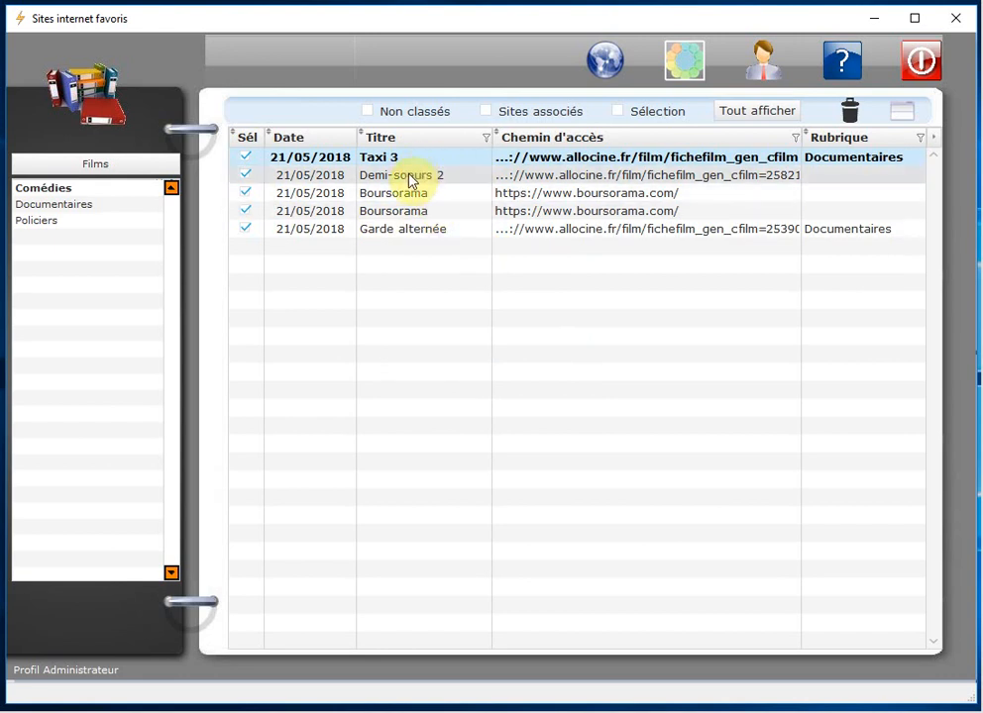
pyautogui.keyDown('ctrl'); pyautogui.click(409, 177); pyautogui.keyUp('ctrl')
pyautogui.keyDown('ctrl'); pyautogui.click(406, 195); pyautogui.keyUp('ctrl')
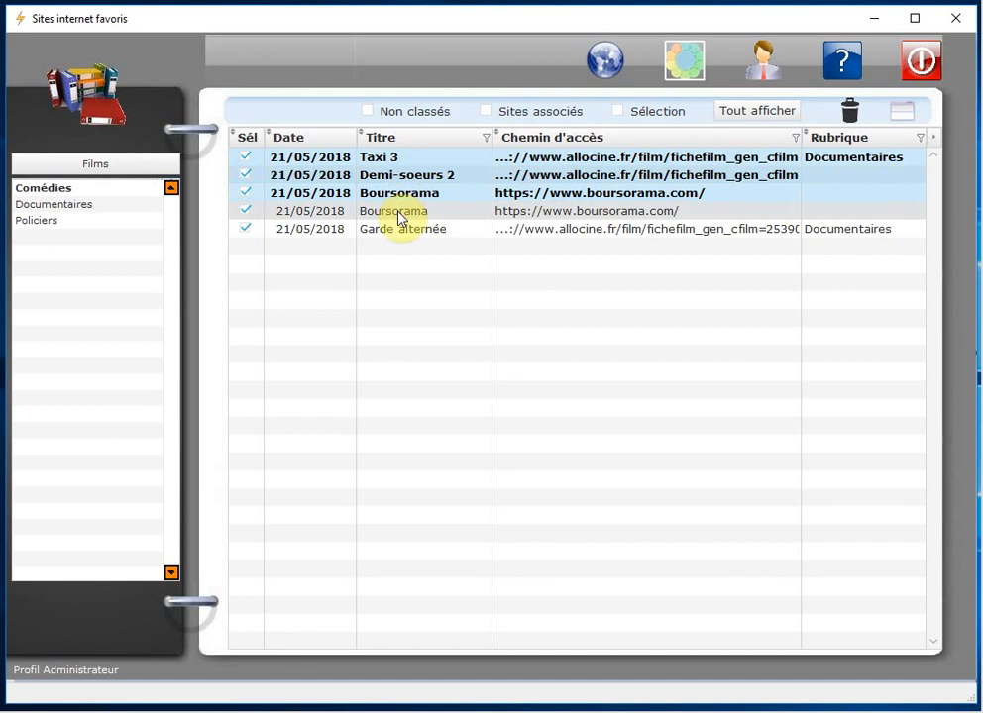
pyautogui.keyDown('ctrl'); pyautogui.click(398, 213); pyautogui.keyUp('ctrl')
pyautogui.keyDown('ctrl'); pyautogui.click(396, 231); pyautogui.keyUp('ctrl')
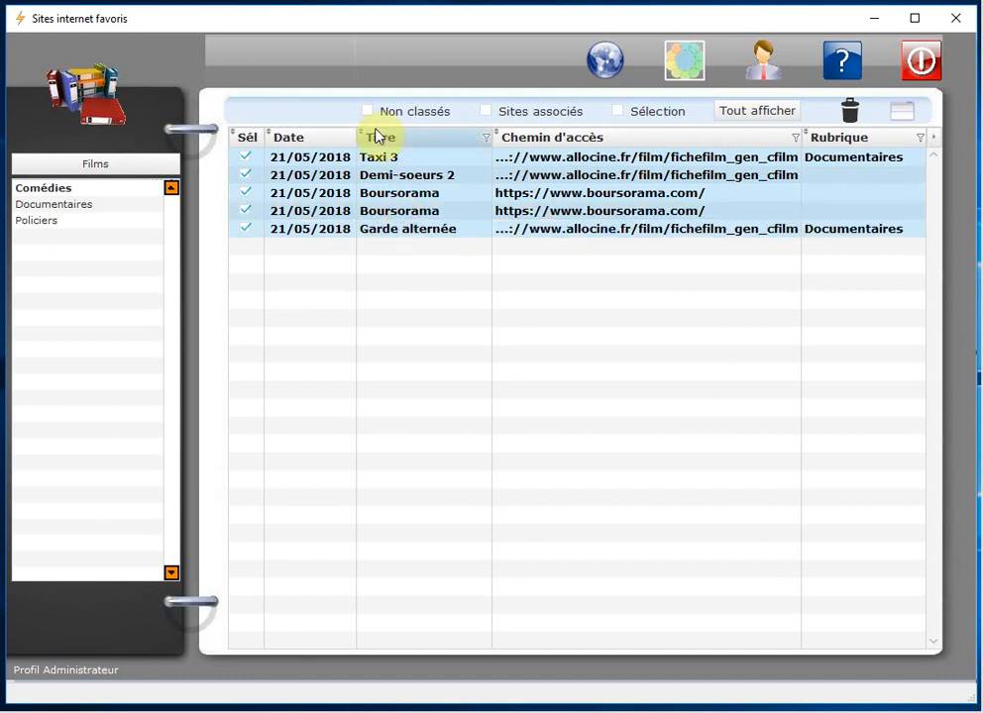
# Step: Tick the selected sites and apply the Sélection filter so only they are listed
pyautogui.click(292, 195)
pyautogui.rightClick(361, 178)
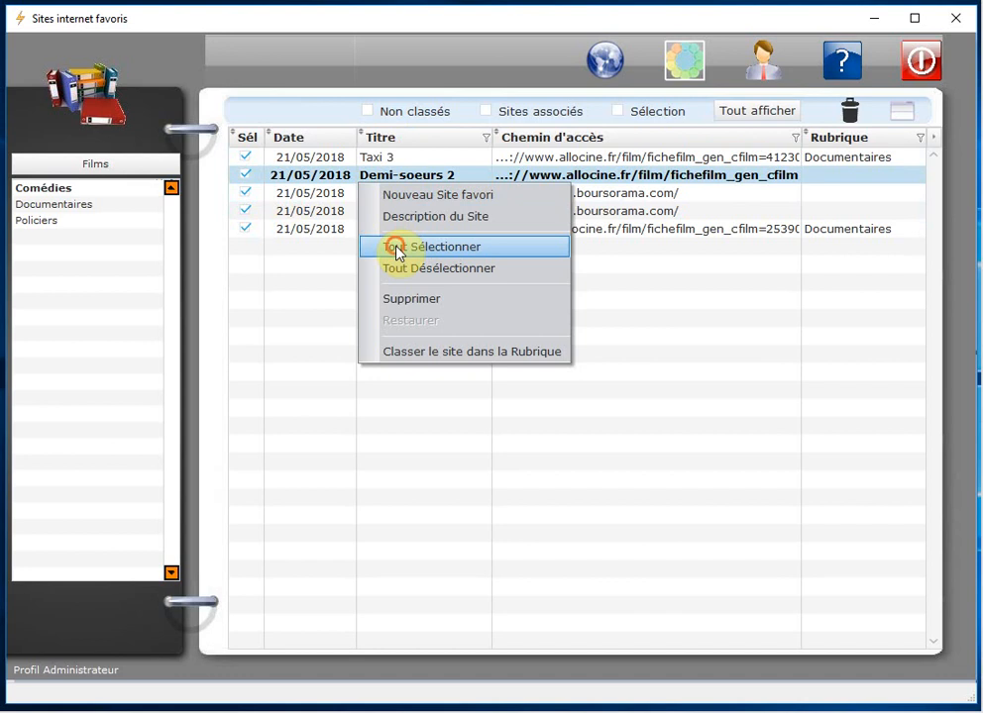
pyautogui.click(396, 252)
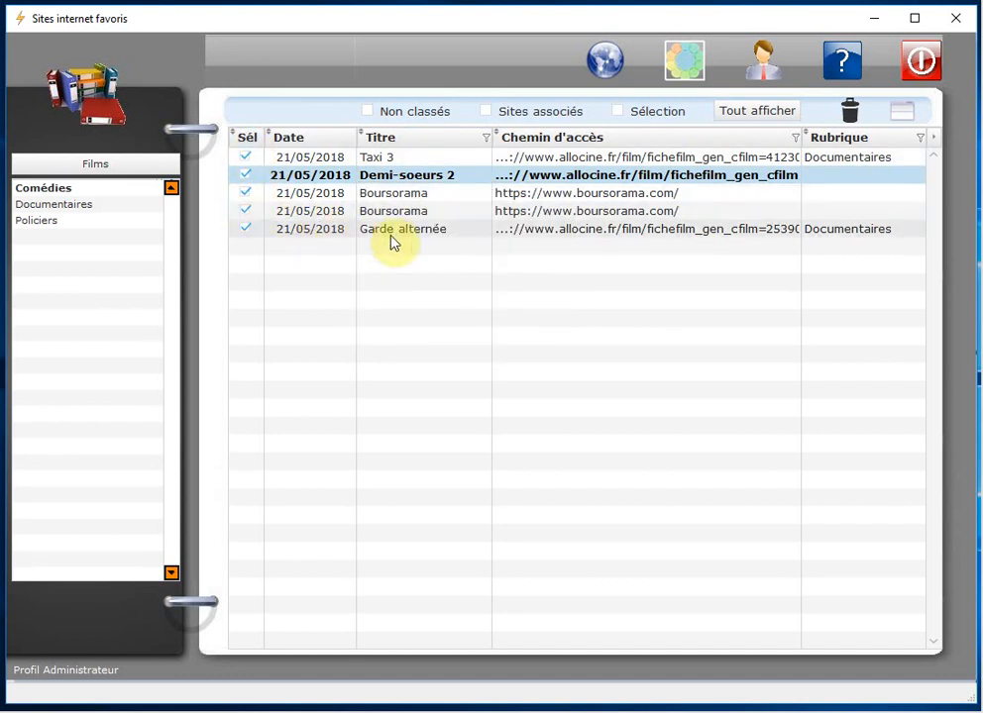
pyautogui.click(621, 115)
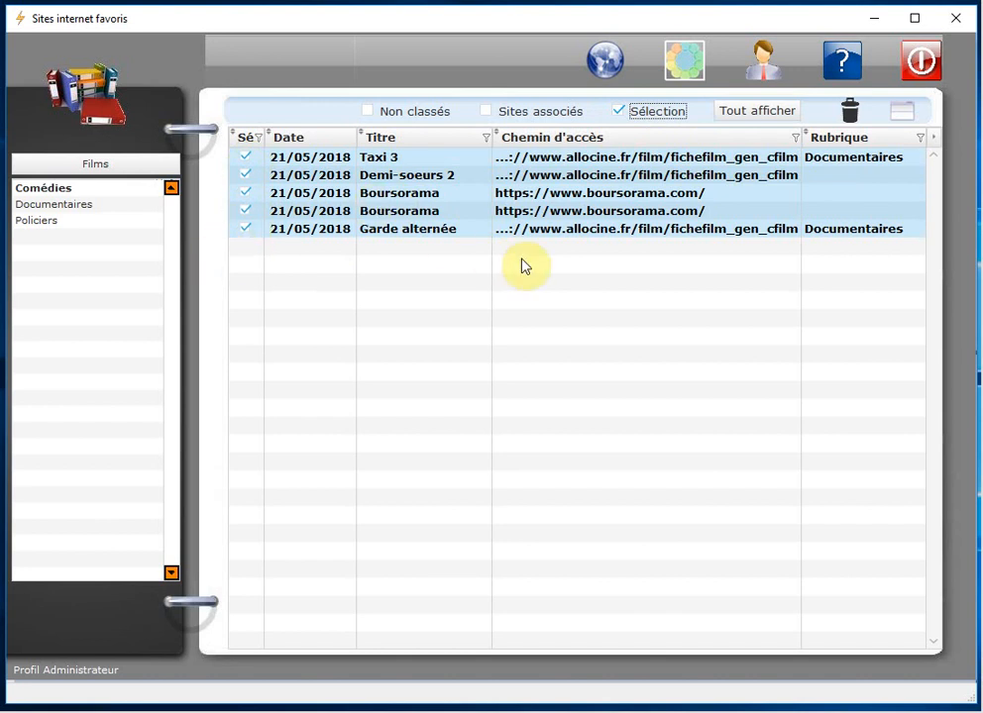
# Step: Clear the site marks and filter the list to sites with associated sites
pyautogui.click(493, 201)
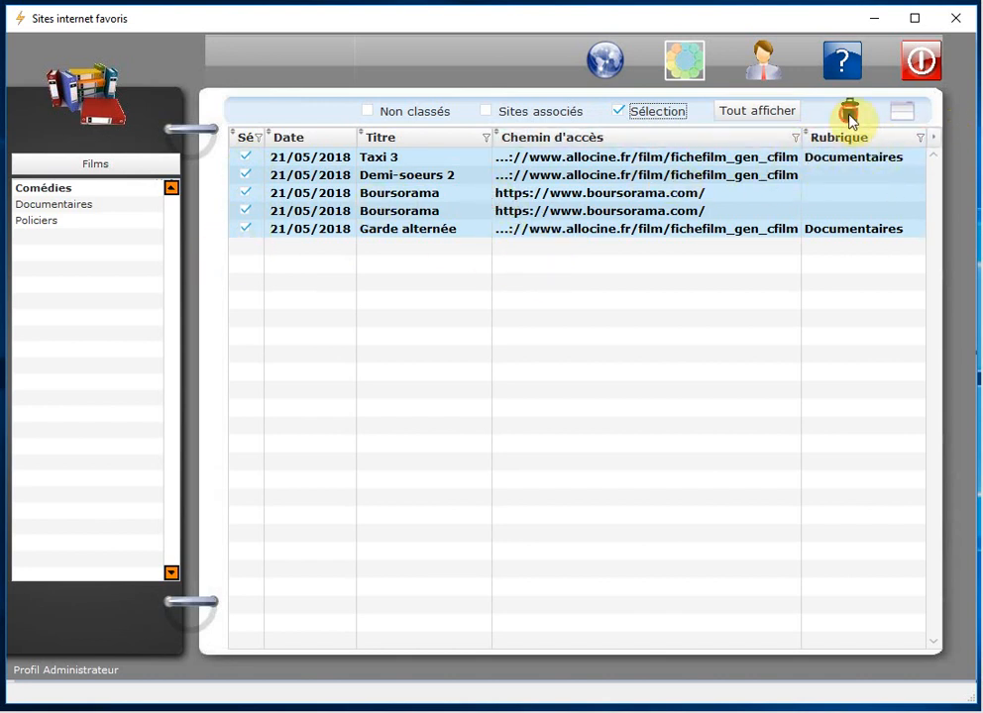
pyautogui.click(849, 114)
pyautogui.click(520, 114)
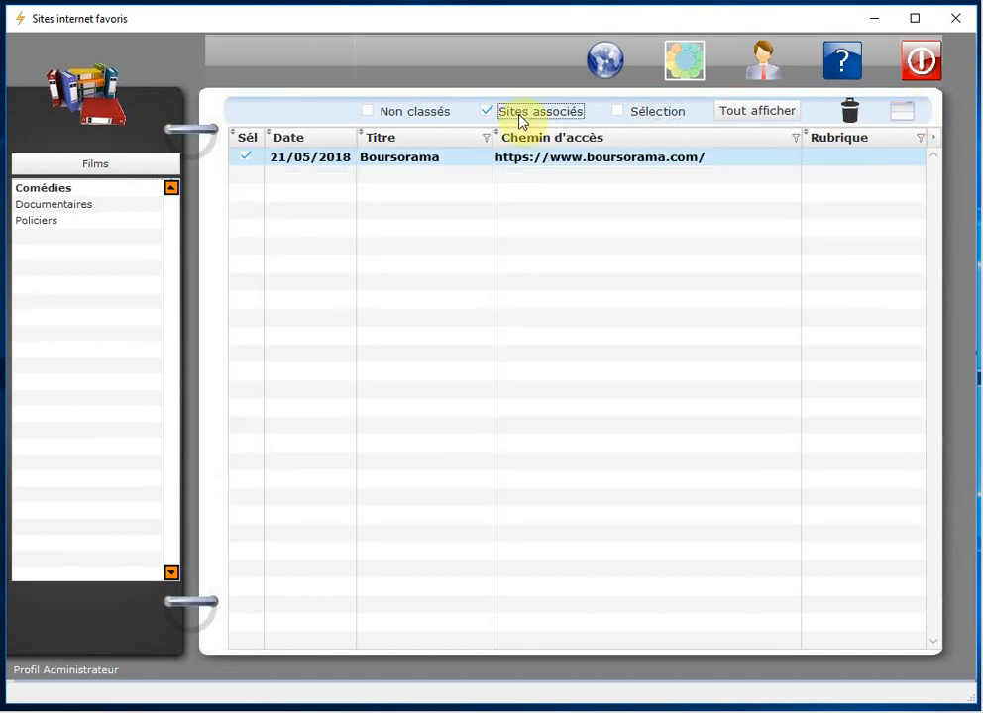
# Step: Show Boursorama's associated-site details and launch its URL in the browser
pyautogui.click(544, 155)
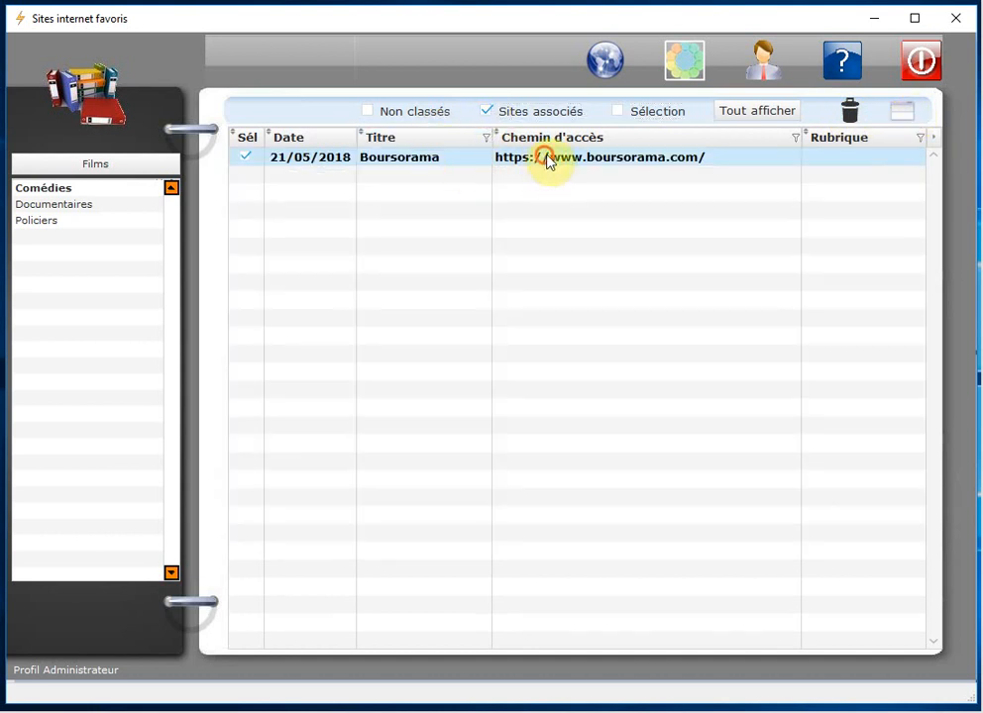
pyautogui.click(896, 117)
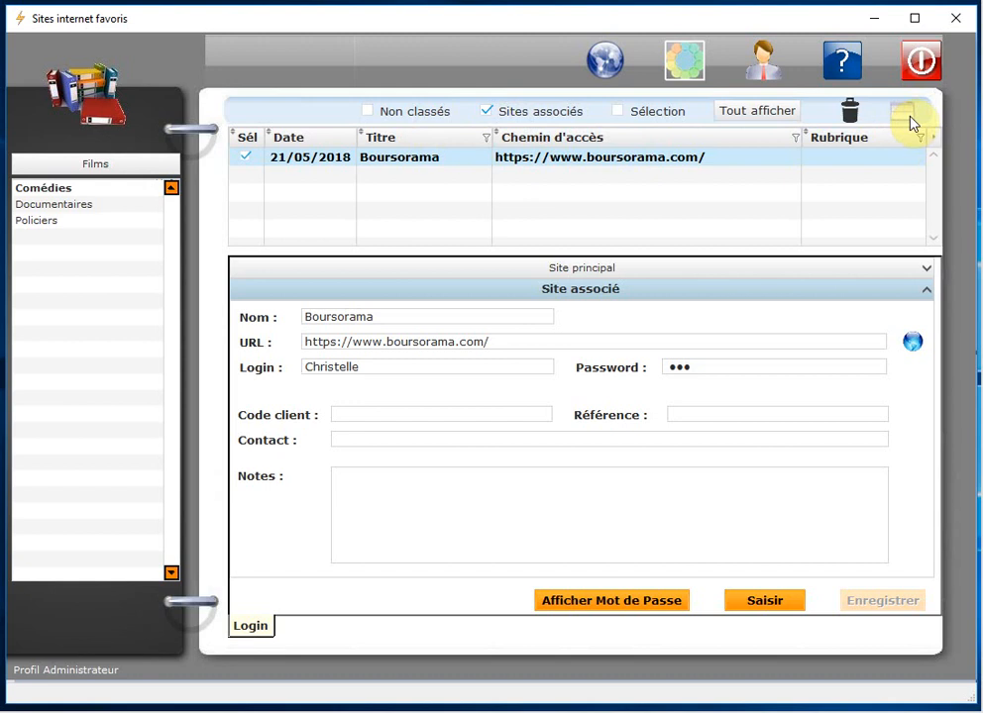
pyautogui.click(902, 117)
pyautogui.click(902, 117)
pyautogui.click(912, 344)
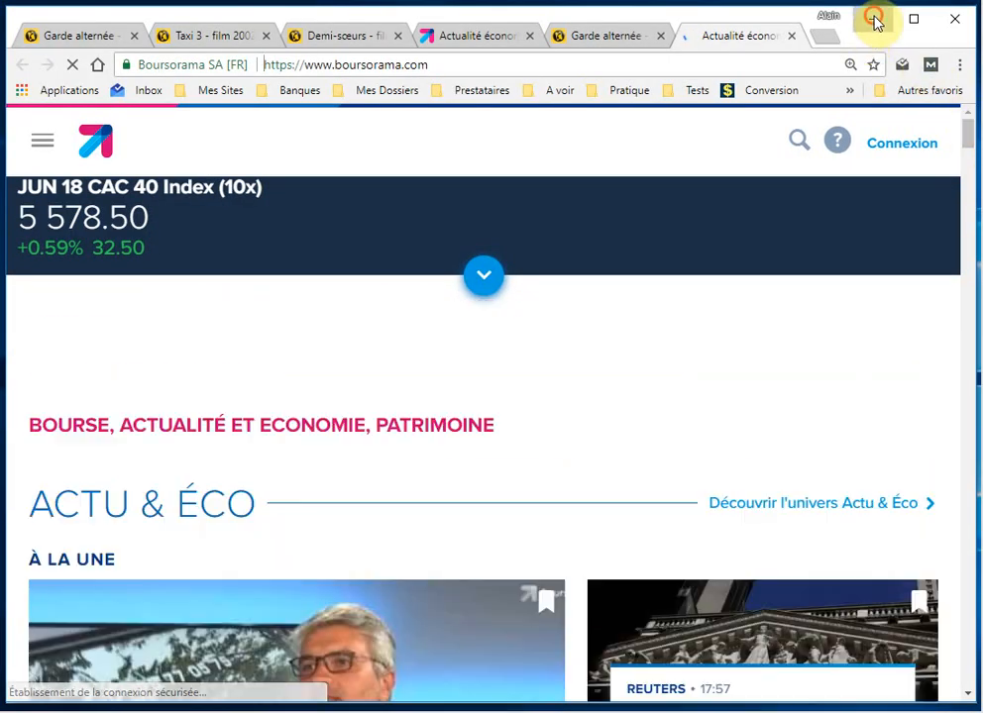
# Step: Minimize Chrome once the Boursorama page loads to get back to the favourites organizer
pyautogui.click(872, 19)
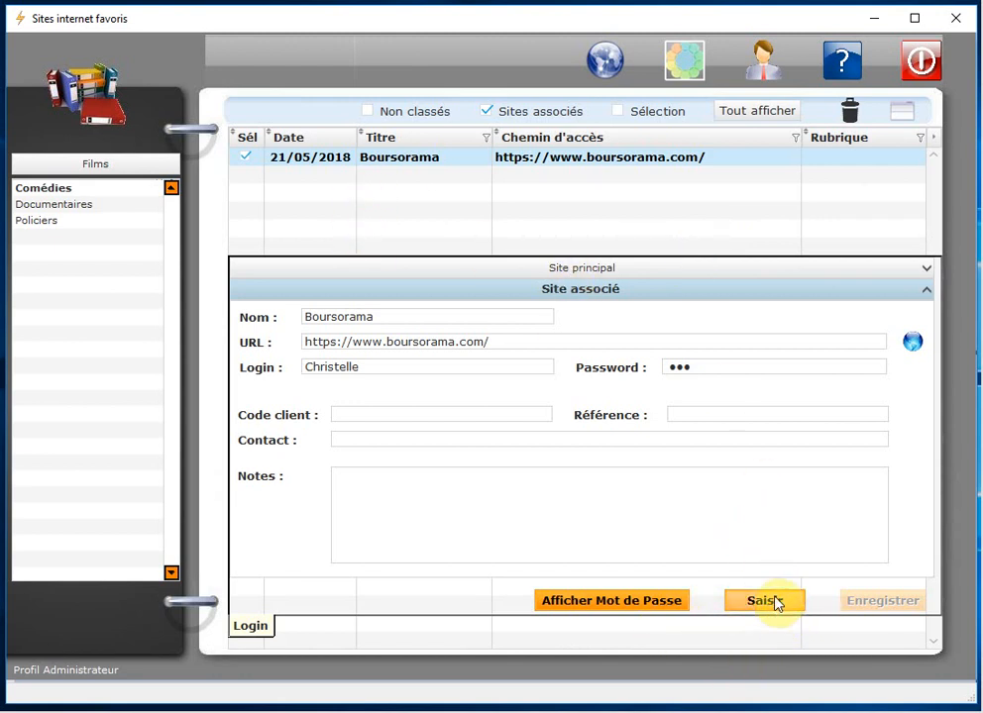
pyautogui.click(408, 365)
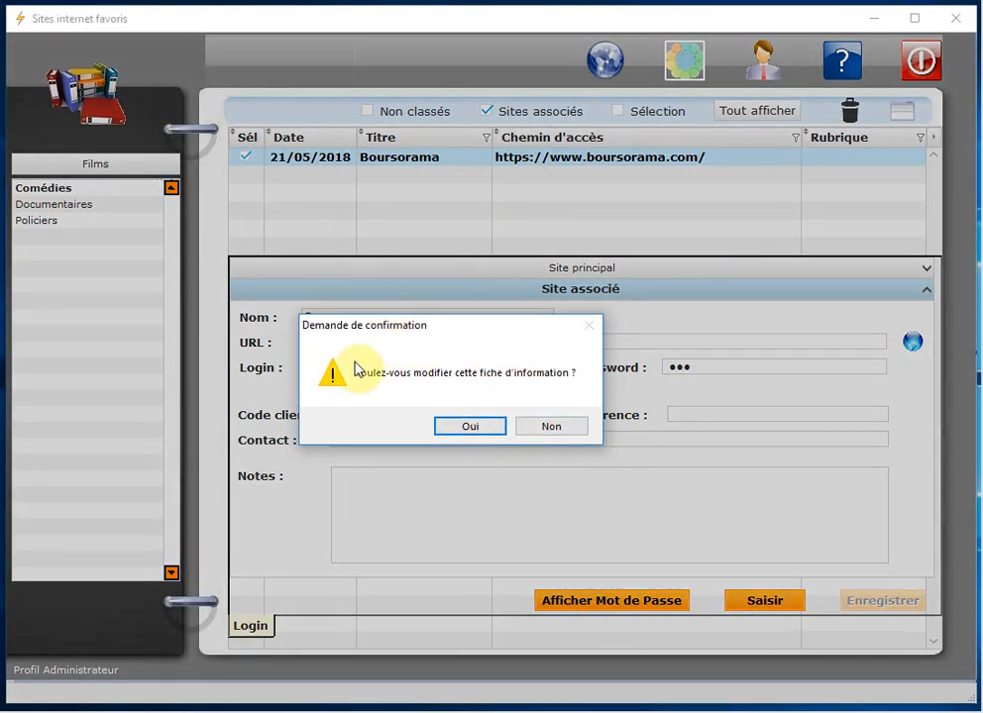
pyautogui.click(472, 428)
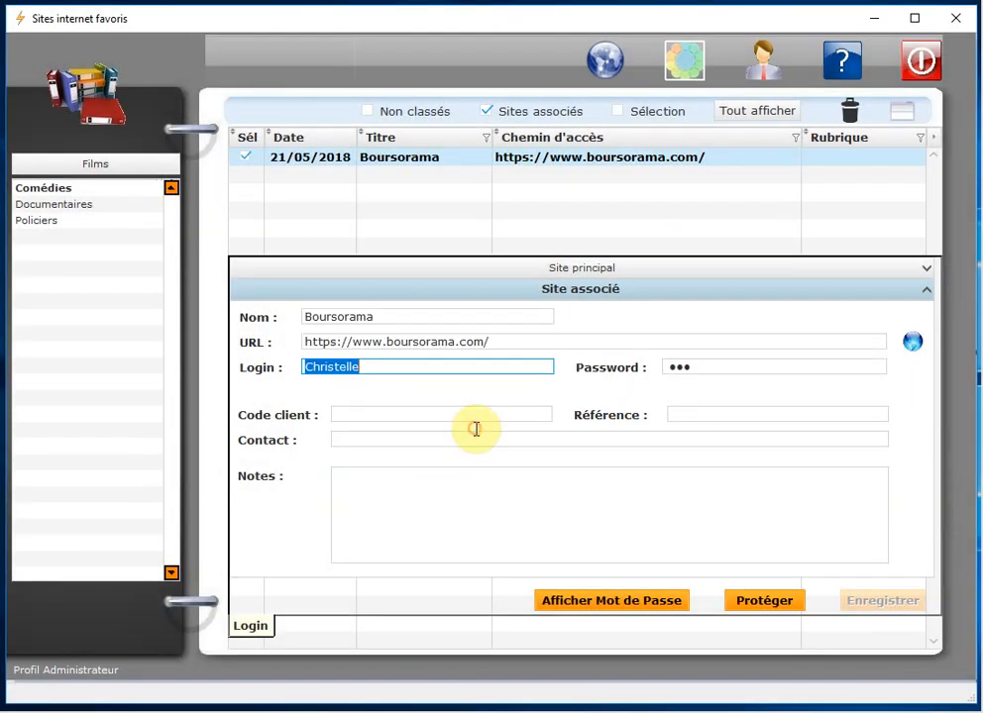
pyautogui.click(385, 367)
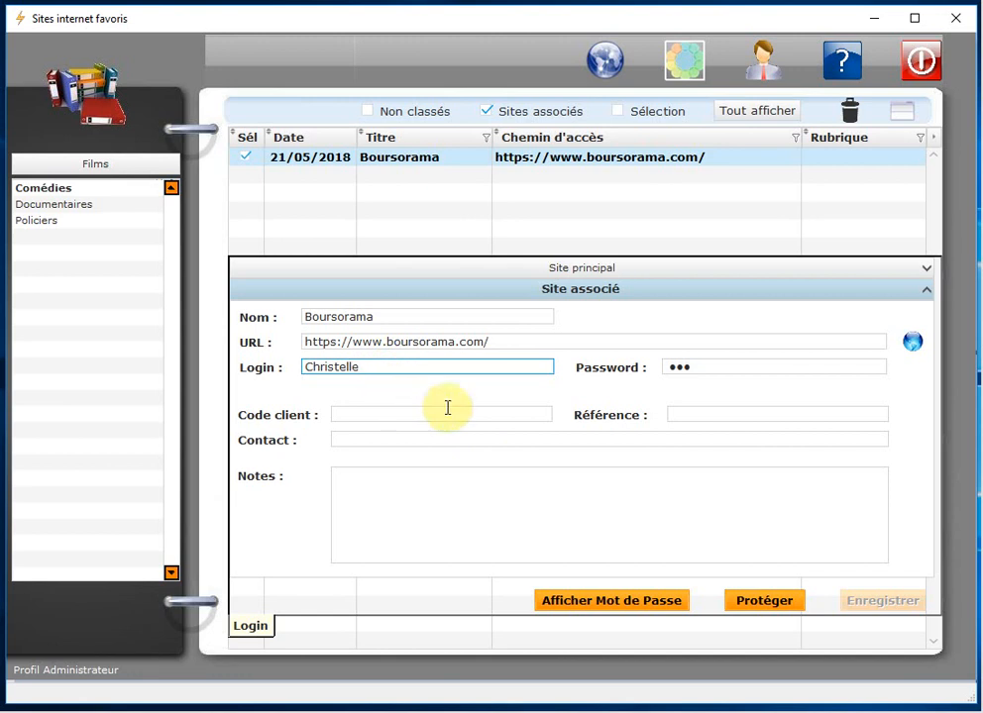
pyautogui.click(684, 366)
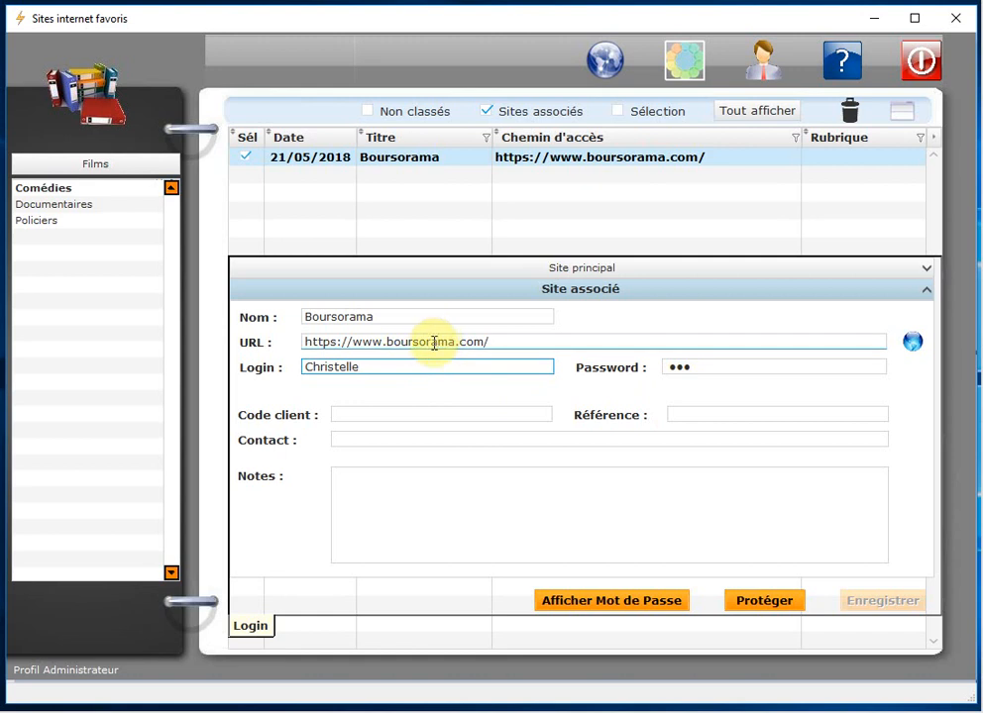
pyautogui.click(680, 367)
pyautogui.press('BackSpace')
pyautogui.press('BackSpace')
pyautogui.press('BackSpace')
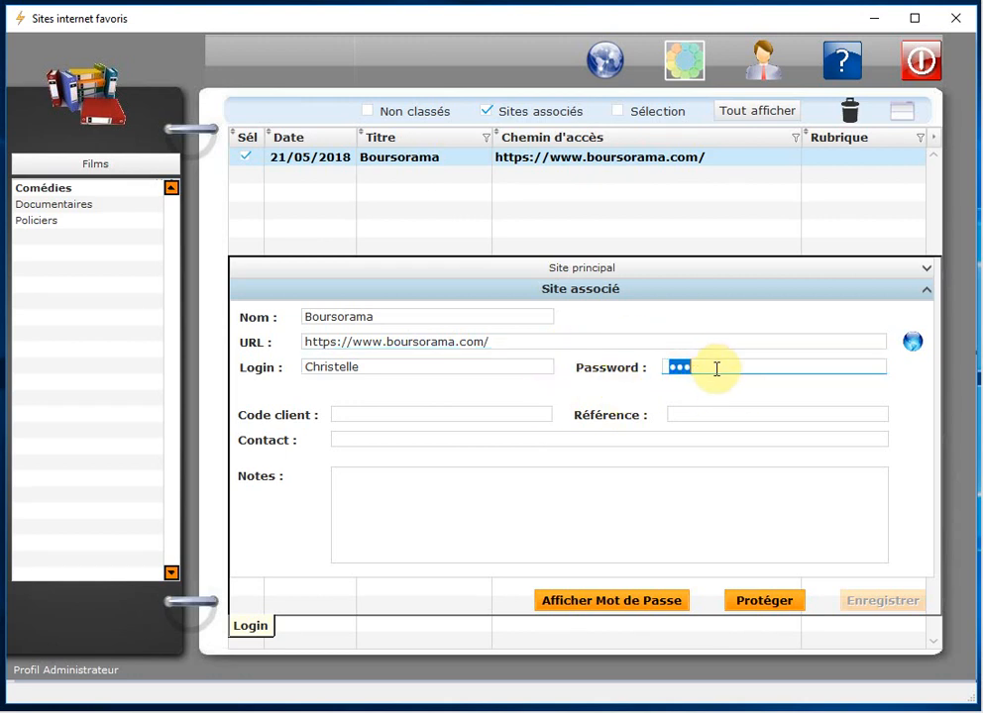
pyautogui.click(408, 367)
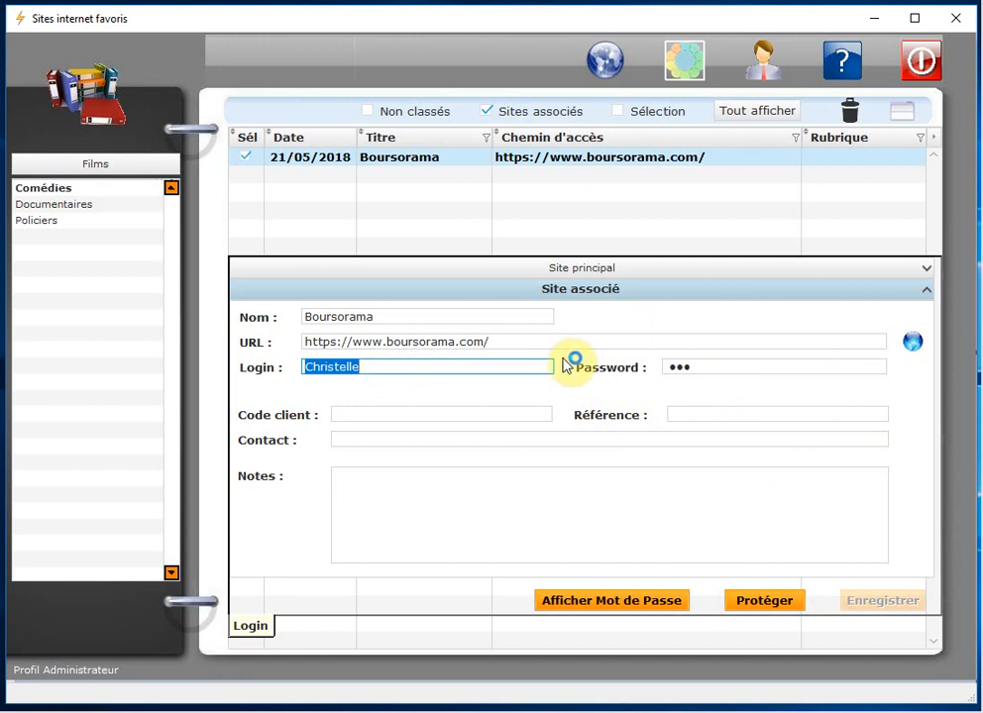
pyautogui.click(779, 606)
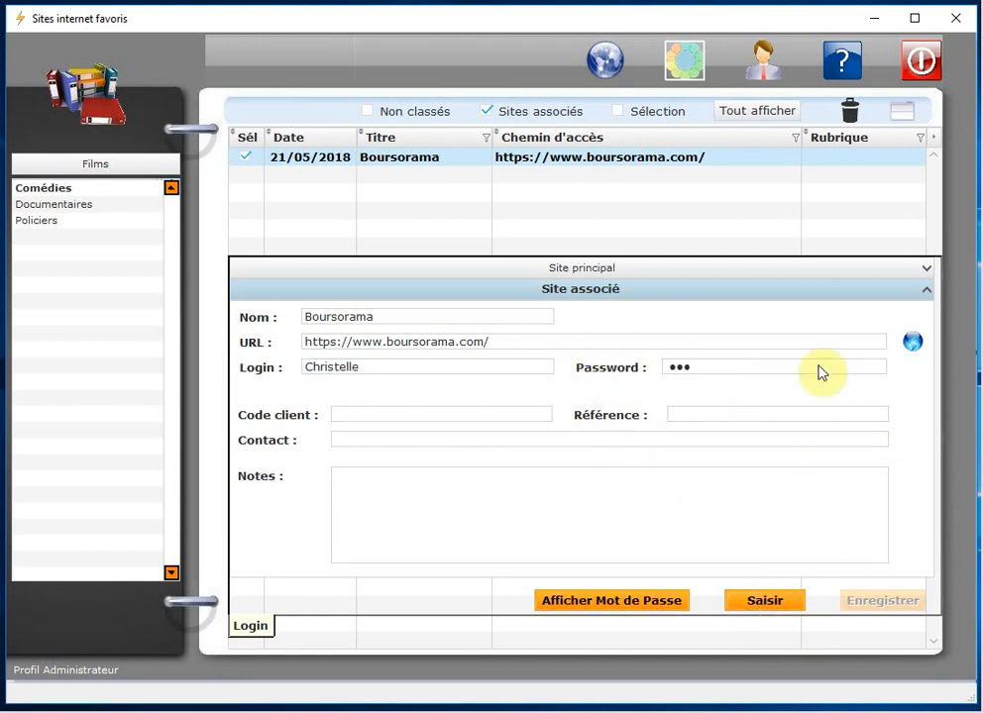
# Step: Toggle Saisir/Protéger and decline edits to Code client and Login, leaving the Boursorama record unchanged
pyautogui.click(769, 607)
pyautogui.click(768, 606)
pyautogui.click(355, 416)
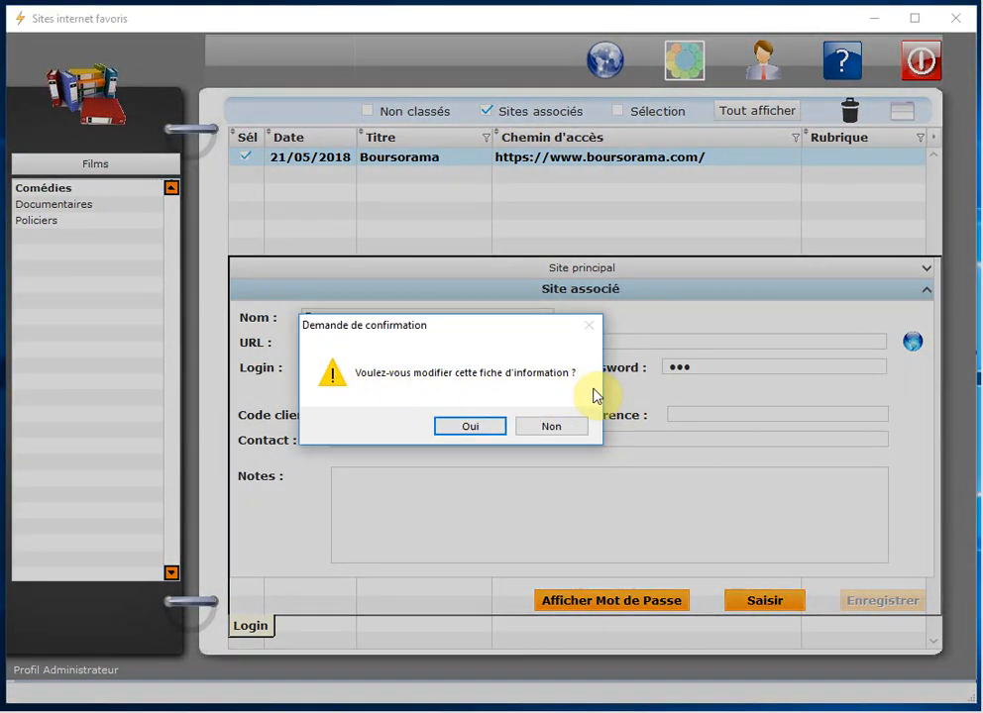
pyautogui.click(561, 433)
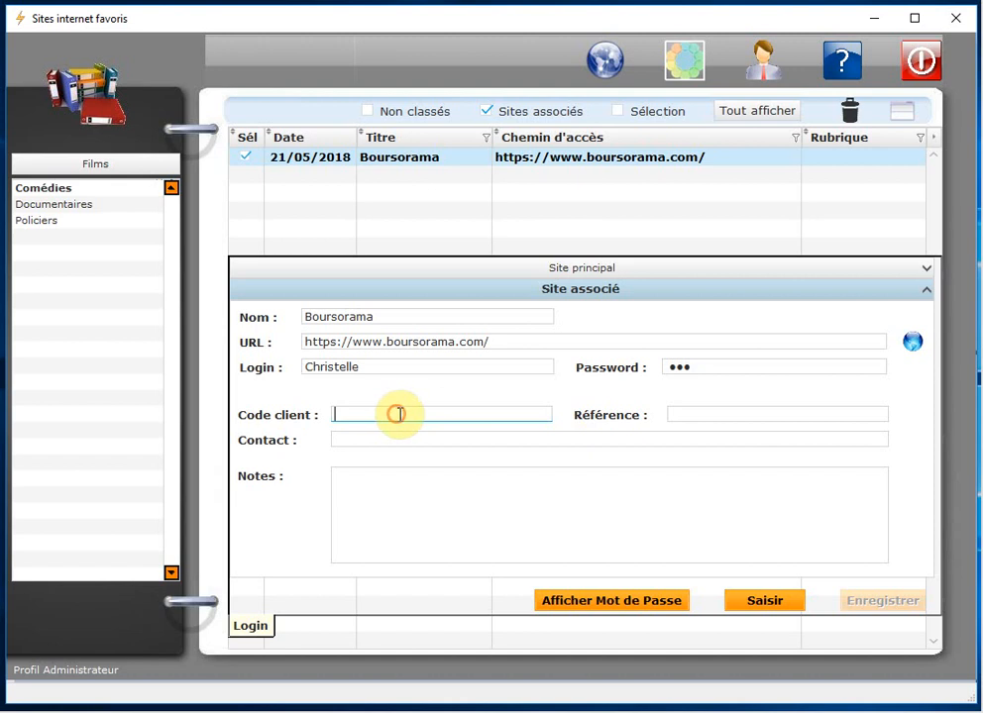
pyautogui.click(394, 371)
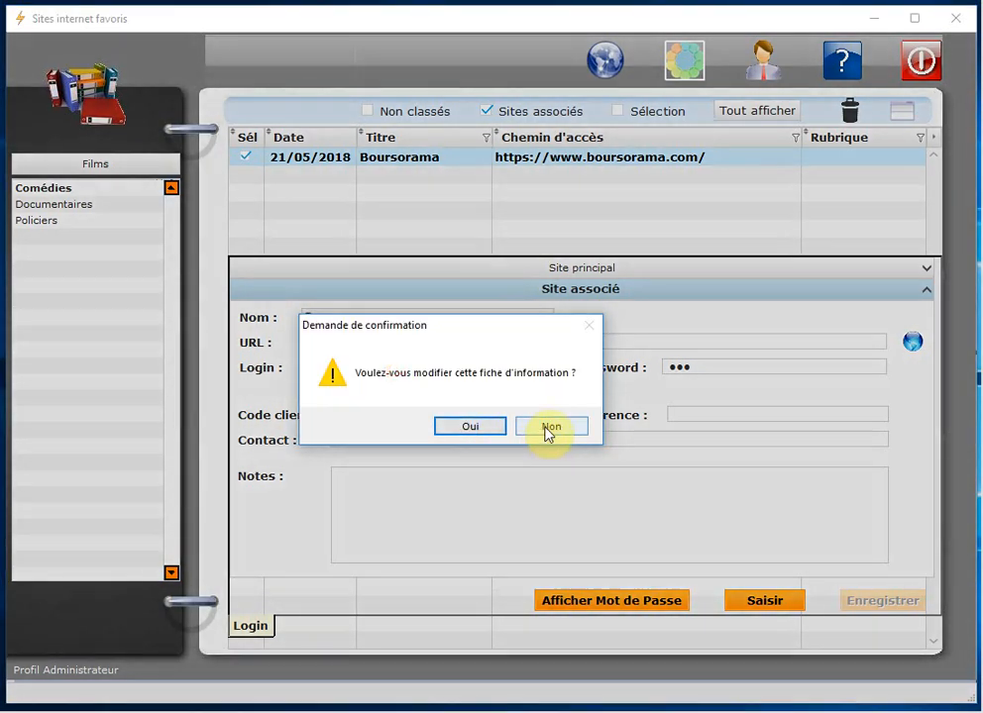
pyautogui.click(548, 430)
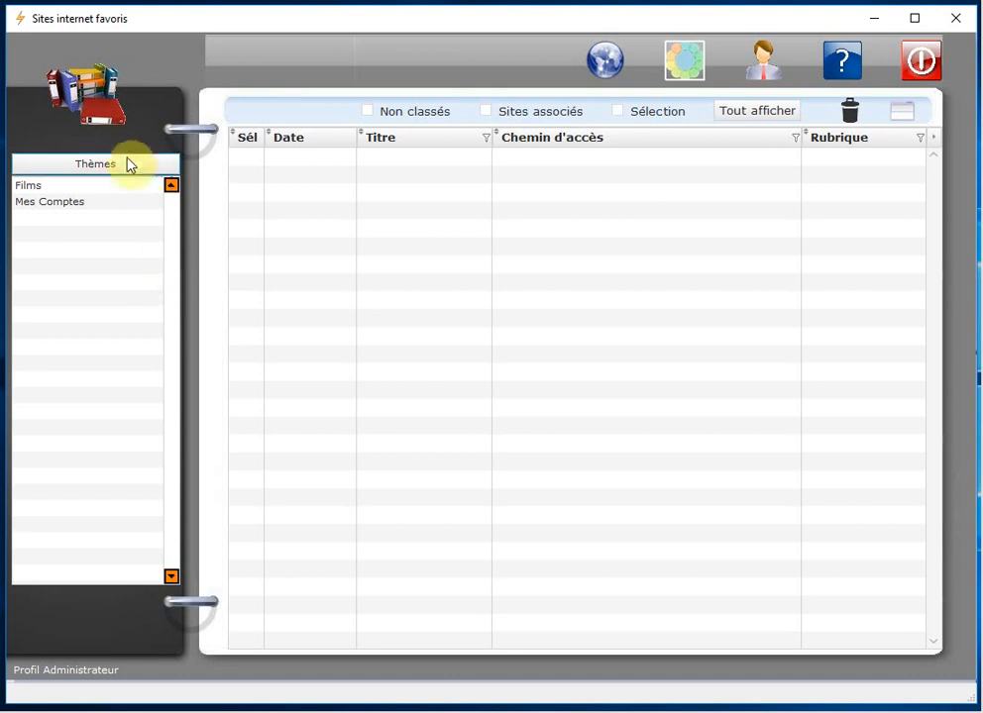
# Step: Add a theme named 'Importation' via Modifier le Thème, switch back to Mode Sélection and open it
pyautogui.click(87, 165)
pyautogui.rightClick(58, 222)
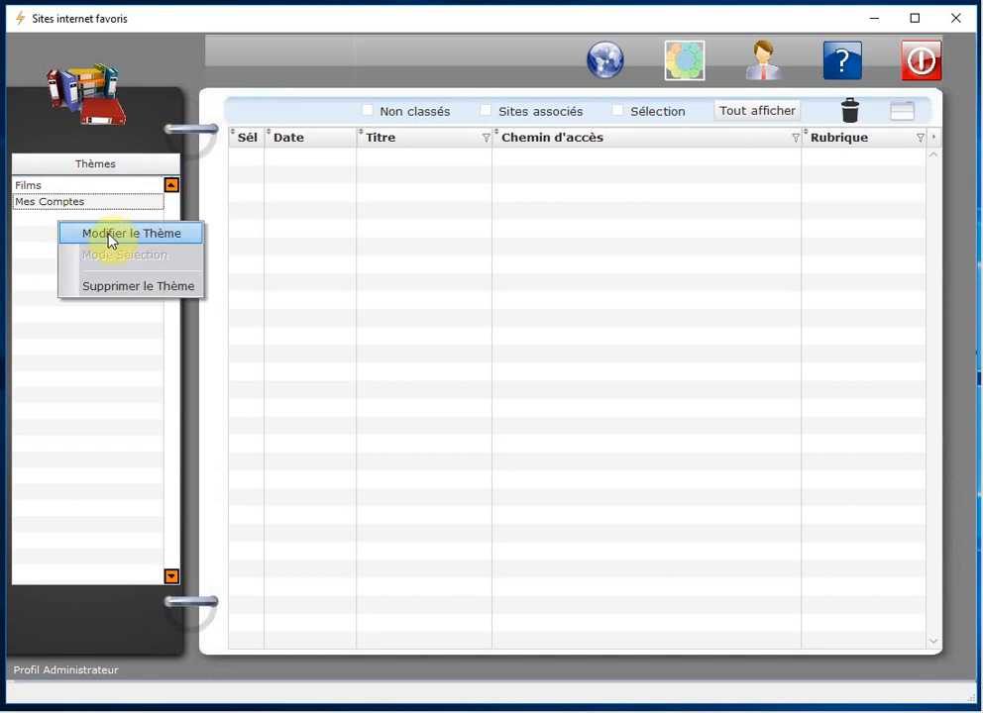
pyautogui.click(110, 235)
pyautogui.click(74, 220)
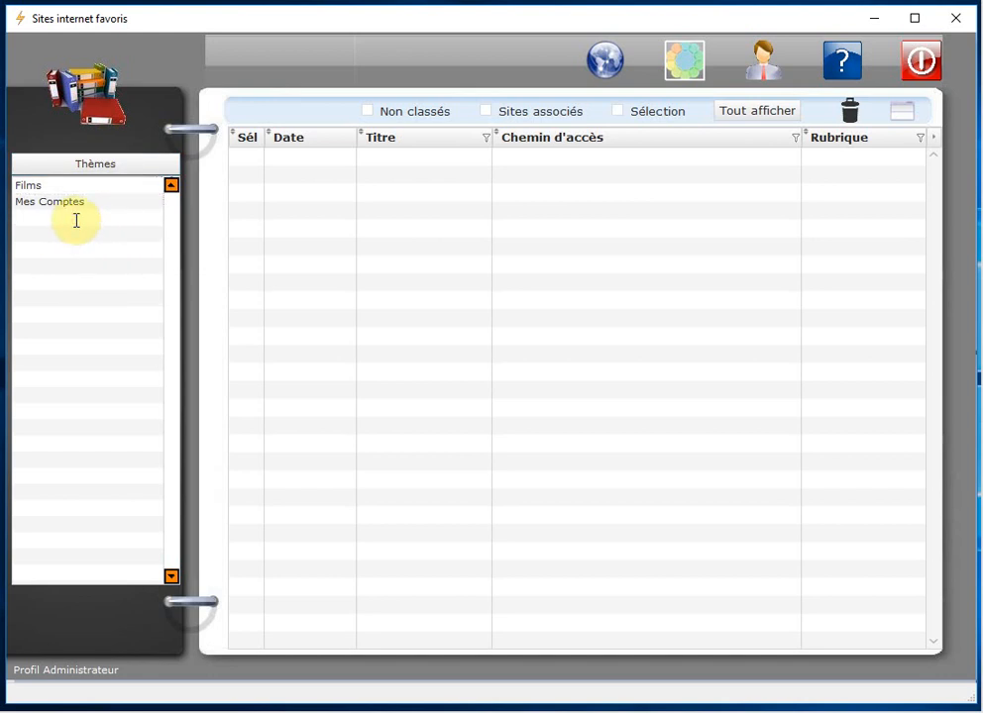
pyautogui.write('Importation')
pyautogui.press('Return')
pyautogui.rightClick(84, 231)
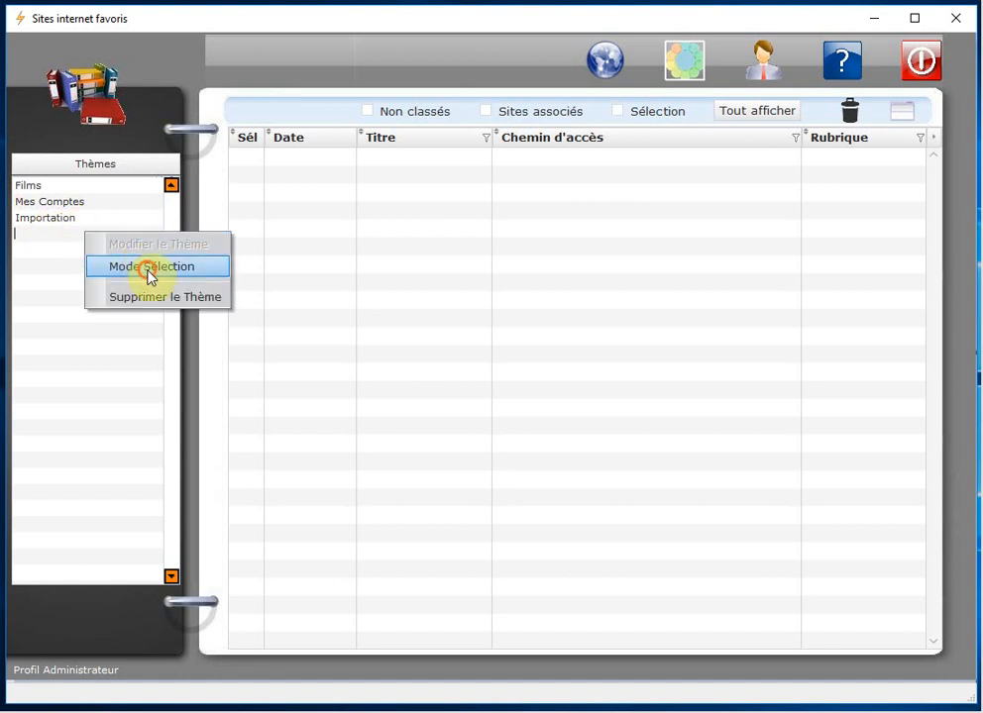
pyautogui.click(146, 267)
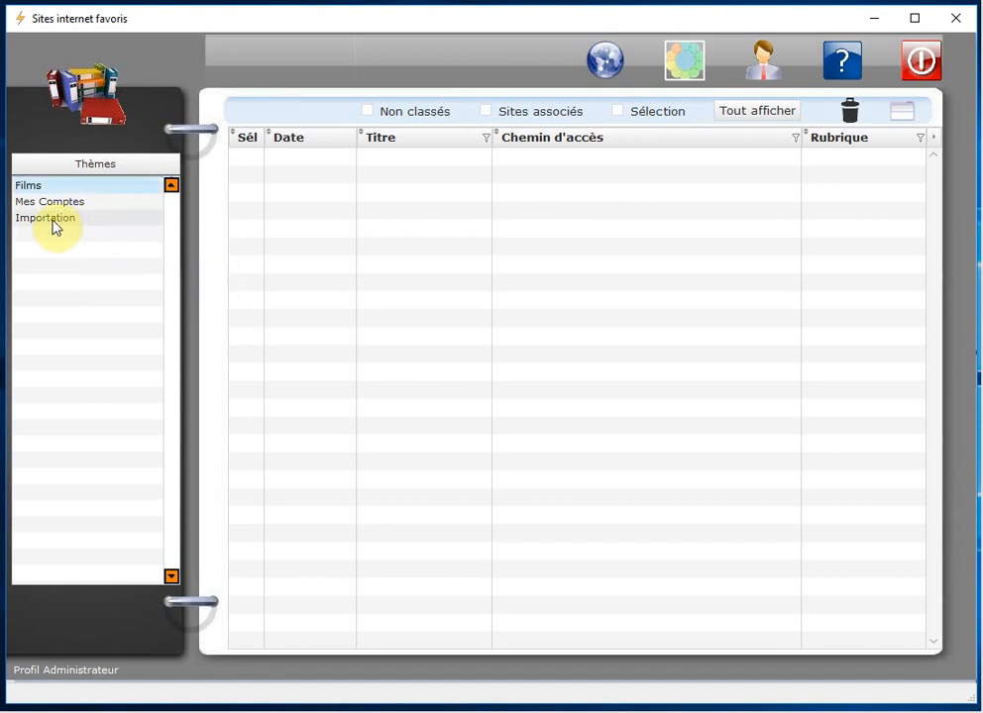
pyautogui.click(54, 227)
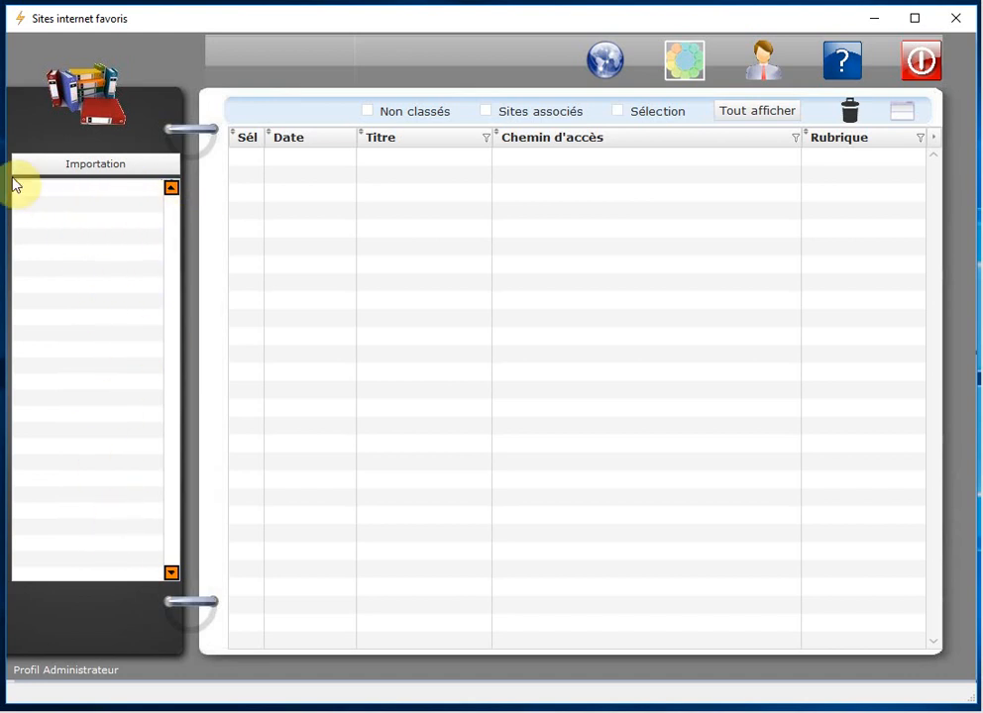
pyautogui.rightClick(81, 216)
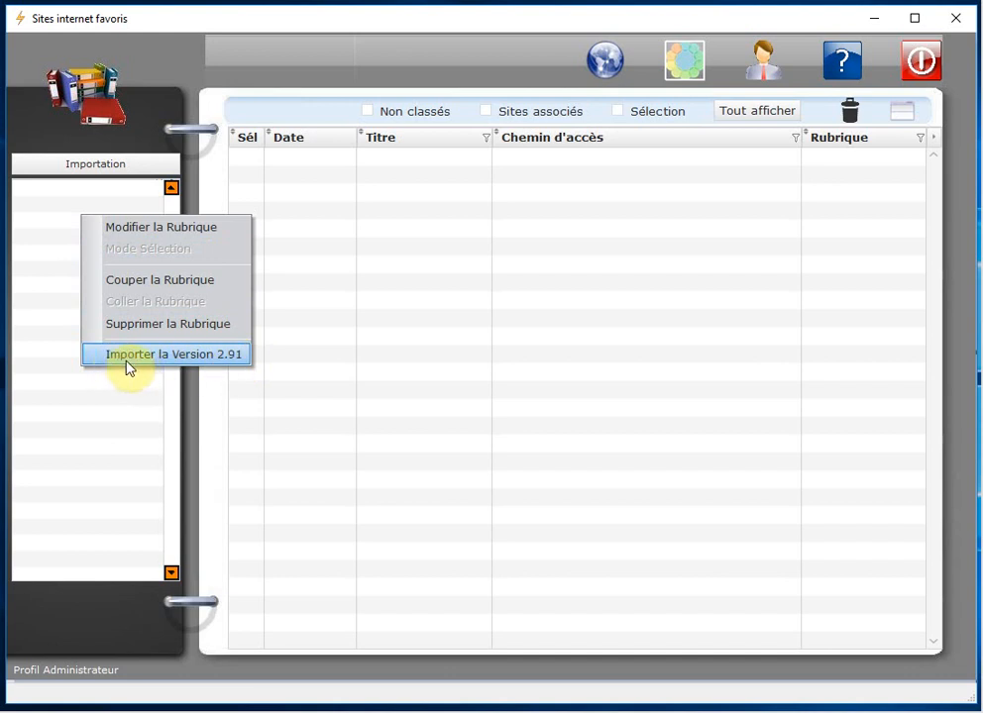
pyautogui.click(186, 354)
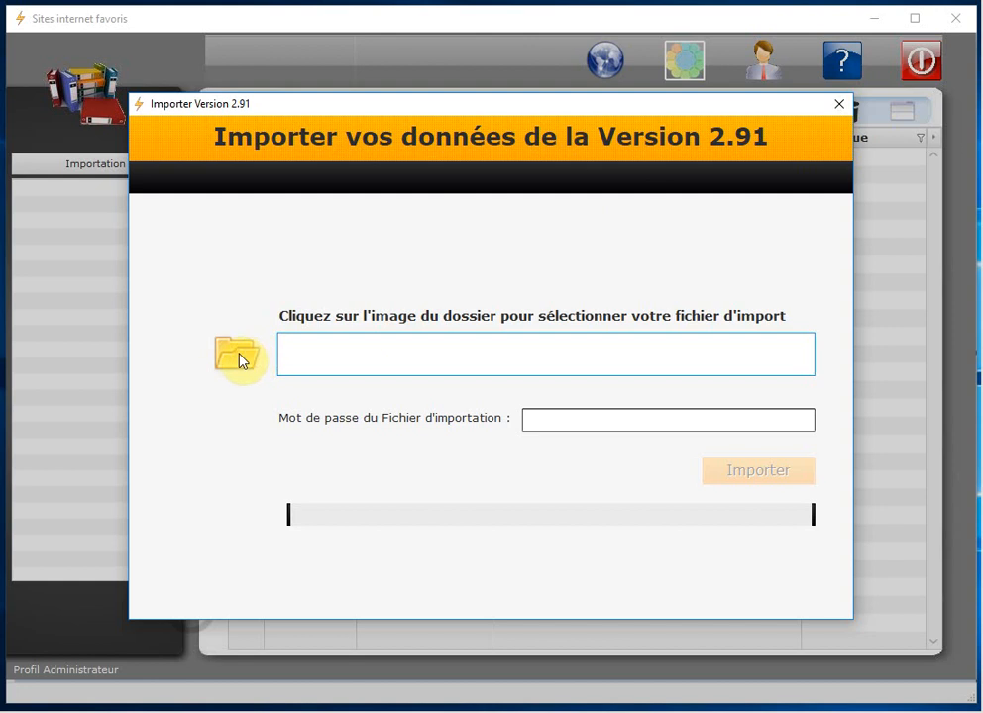
pyautogui.click(546, 420)
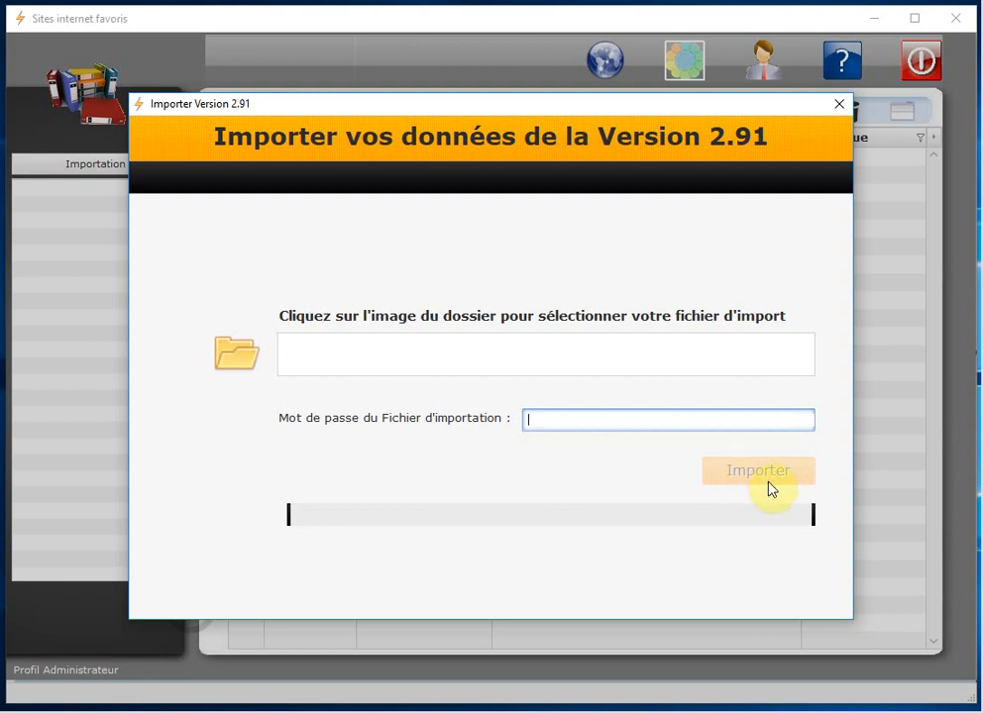
pyautogui.click(835, 105)
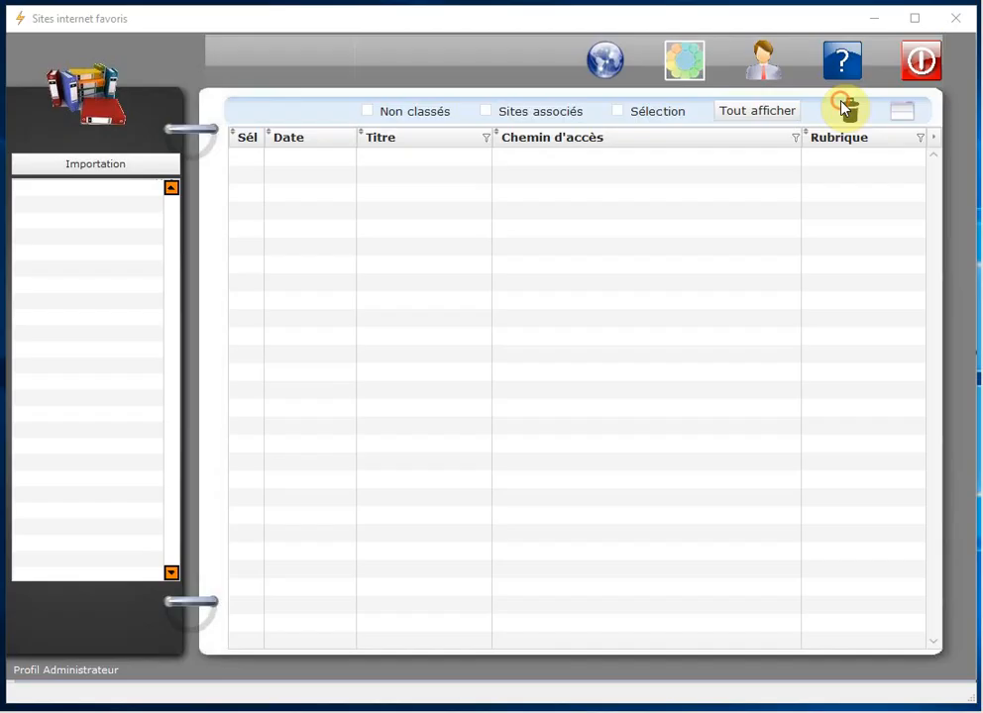
# Step: Leave the empty Importation theme for the Thèmes list of Films, Mes Comptes and Importation
pyautogui.click(59, 208)
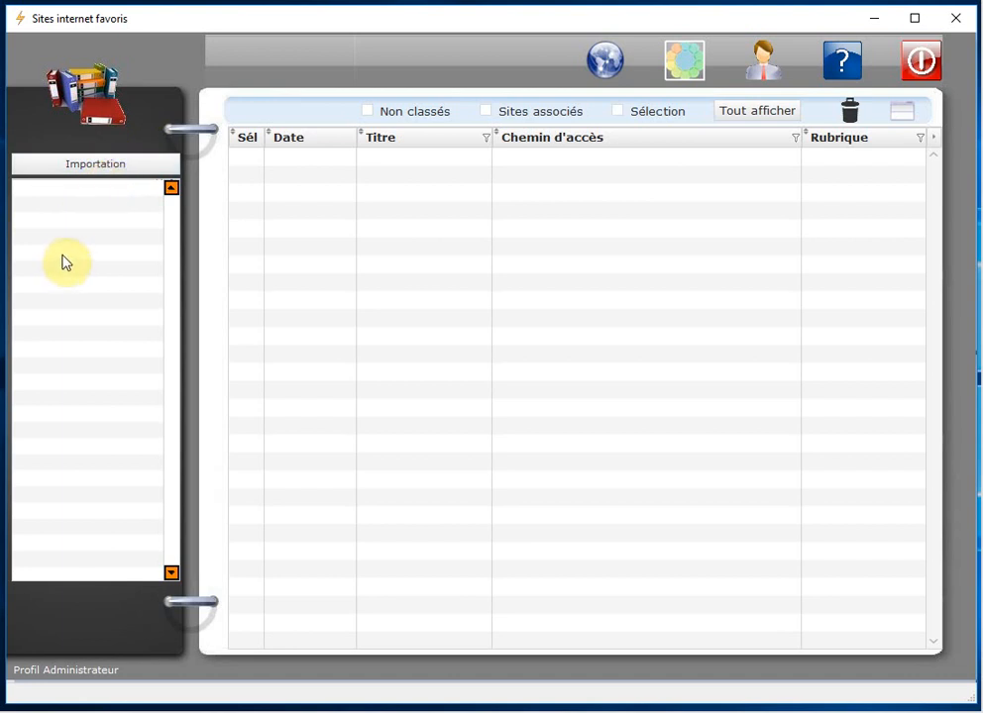
pyautogui.click(95, 161)
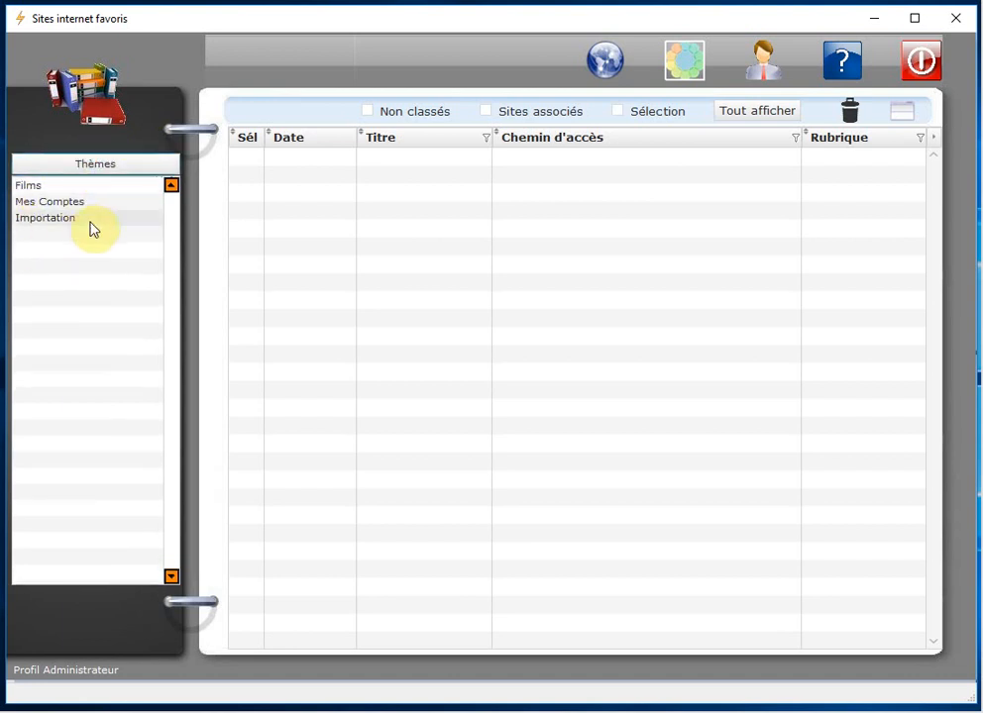